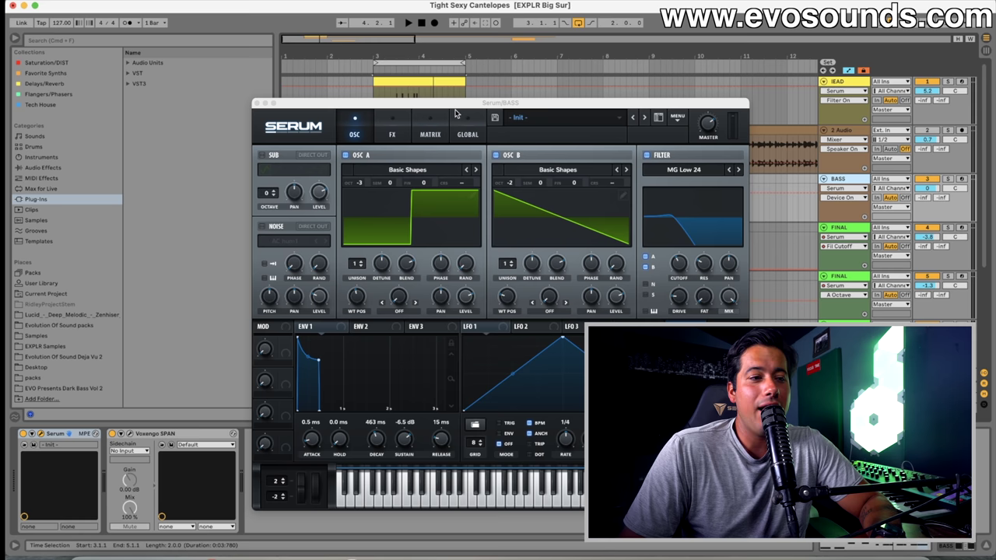
Step: Select the Analog wavetable Basic Shapes for oscillator A and adjust its wavetable position
left_click(430, 169)
mouse_move(428, 183)
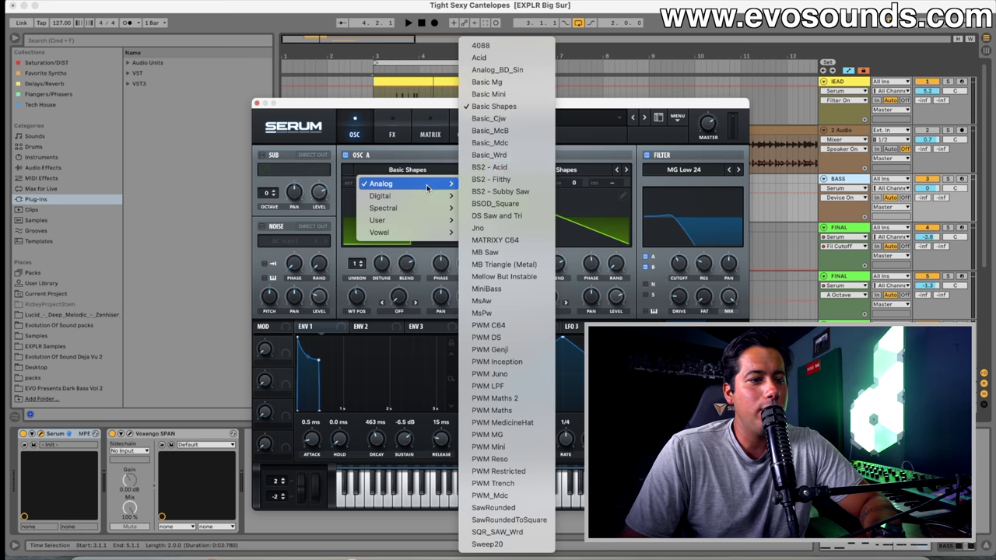
left_click(513, 112)
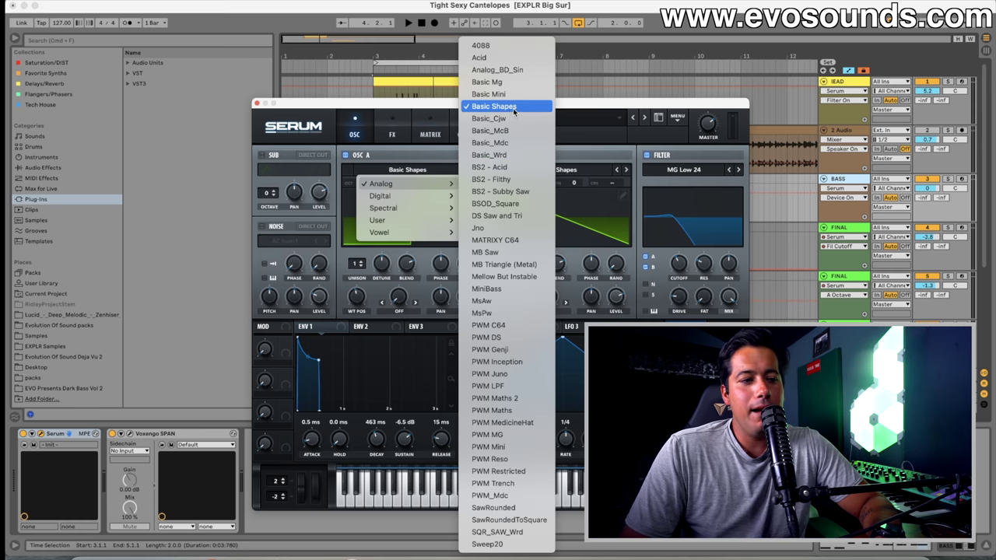
mouse_move(363, 298)
left_mouse_down()
mouse_move(354, 305)
mouse_move(355, 290)
left_mouse_up()
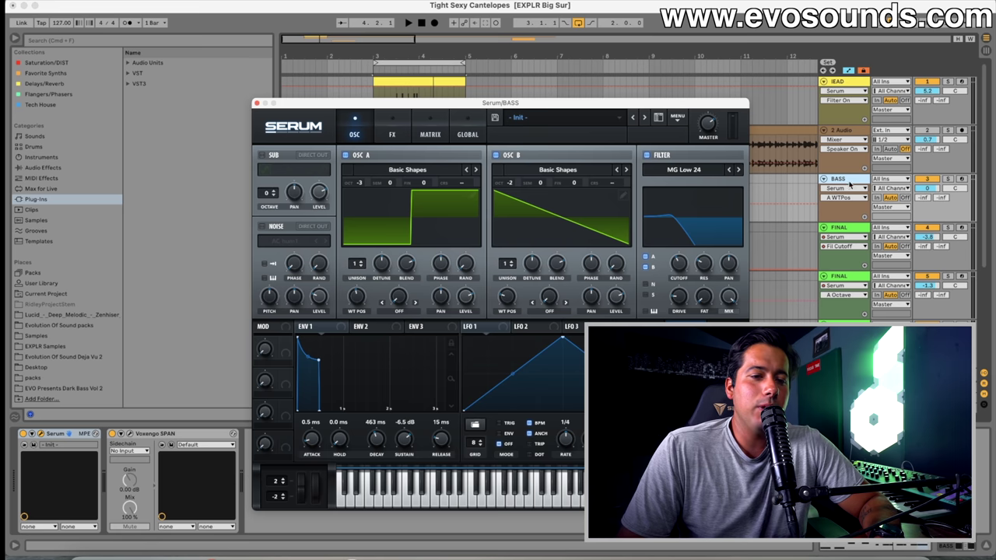
Step: Solo the BASS track and play the looped section
left_click(848, 187)
left_click(855, 183)
left_click(943, 179)
key("space")
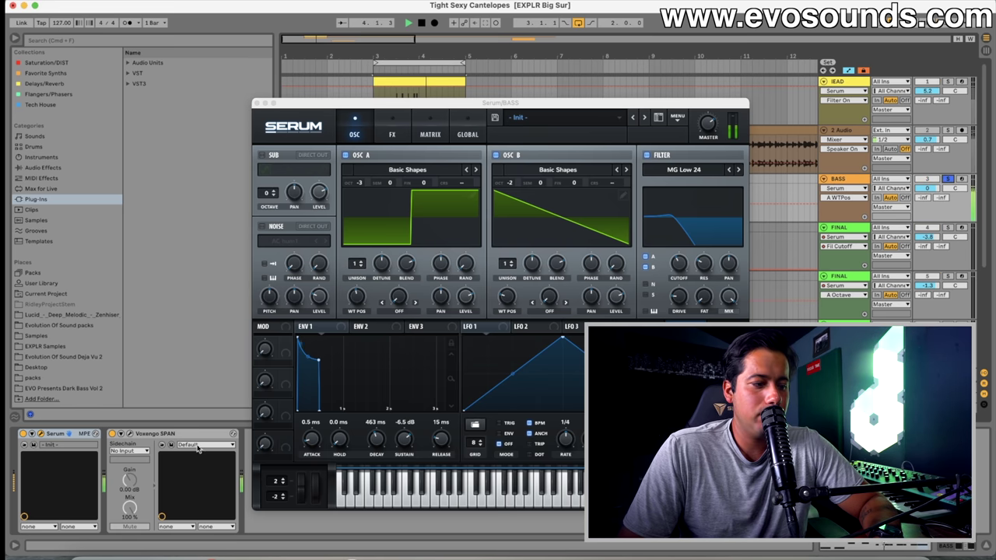
Step: Examine the soloed bass's frequency spectrum in its Voxengo SPAN analyzer with Hold enabled during playback, and stop playback
left_click(130, 434)
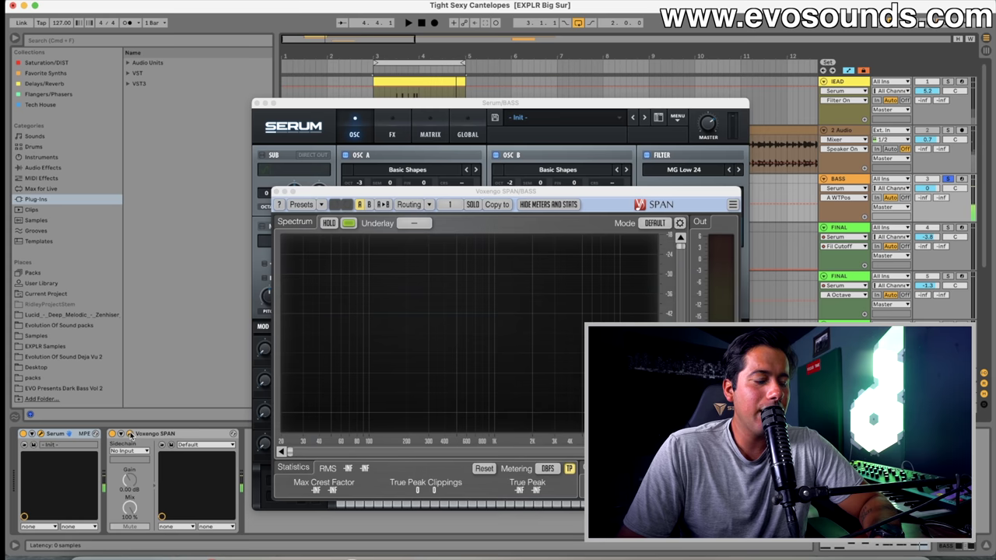
left_click_drag(444, 191, 432, 105)
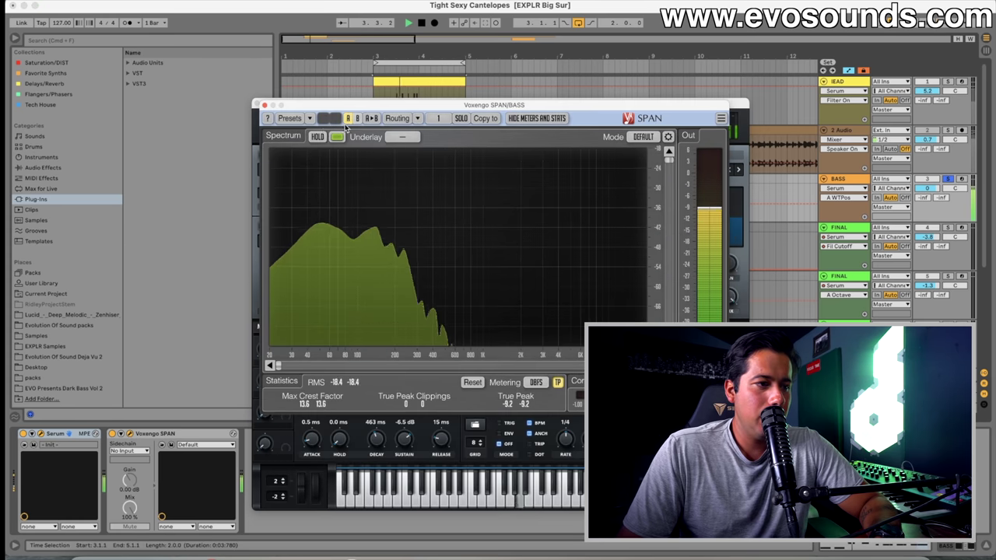
left_click(316, 137)
key("space")
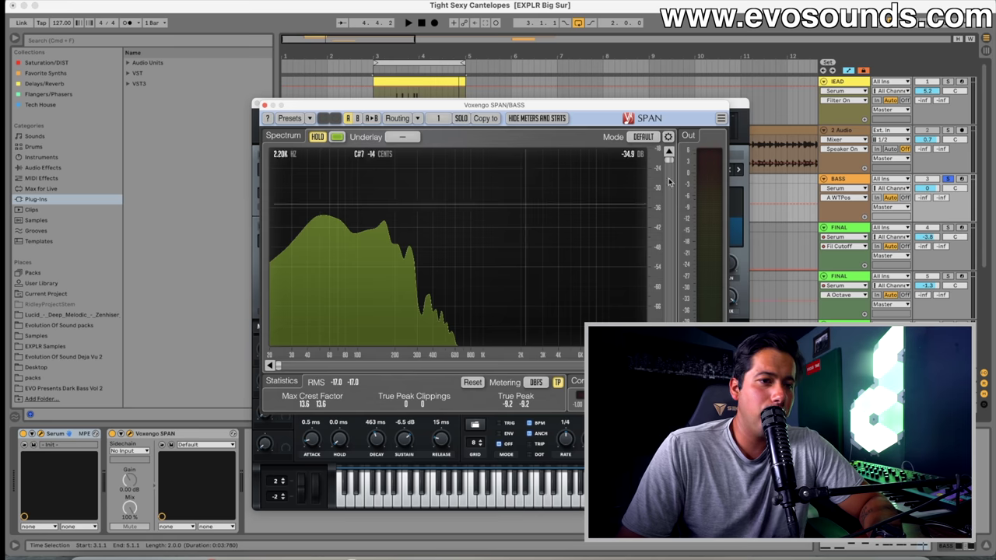
Step: Select the 2 Audio track, close the open plug-in windows and open that track's Voxengo SPAN analyzer
left_click(842, 131)
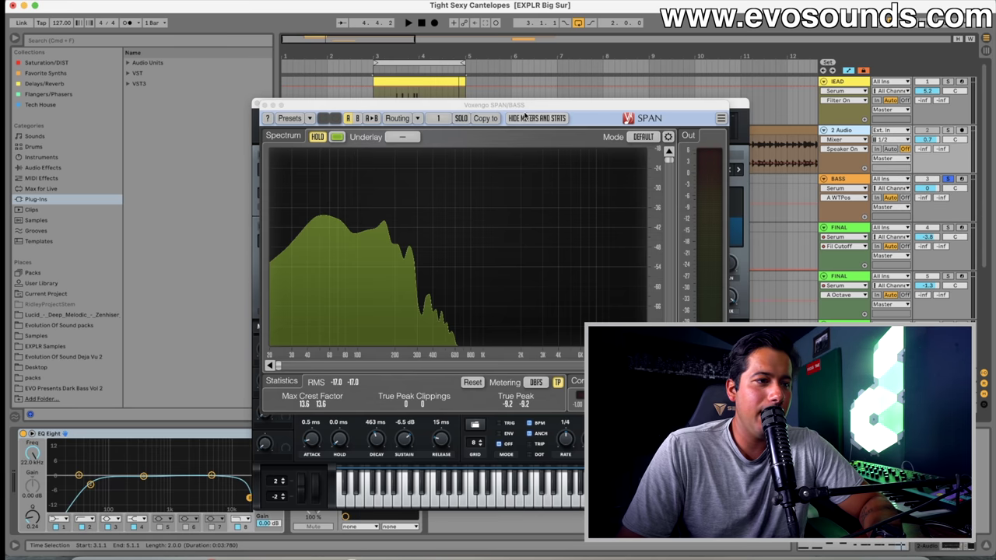
left_click(264, 105)
left_click(265, 104)
left_click(309, 437)
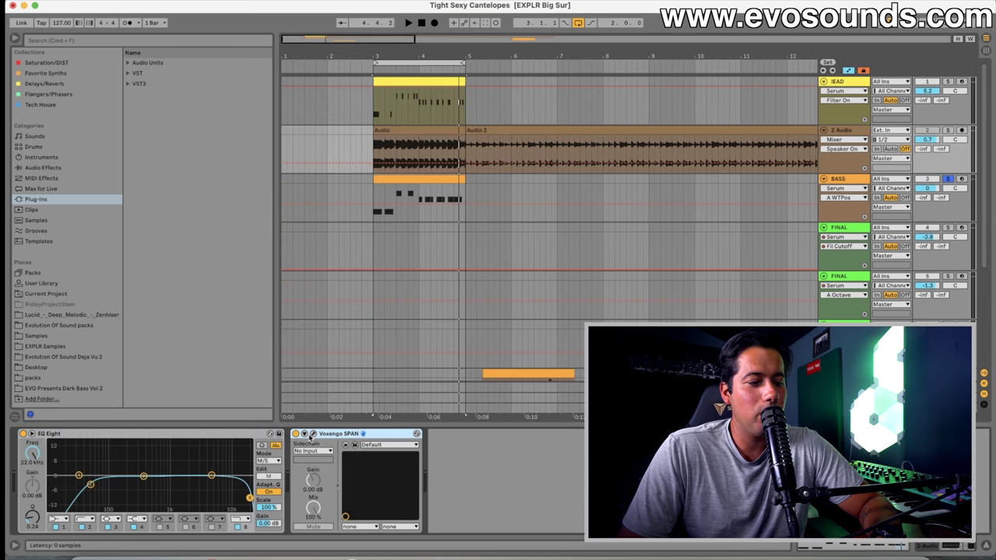
left_click(313, 435)
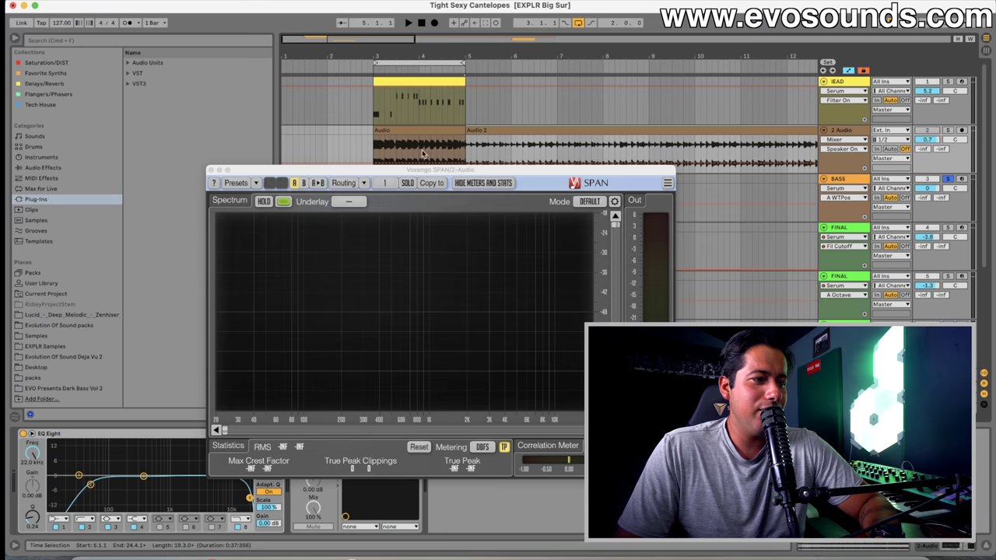
Step: Play the loop and examine the 2 Audio track's spectrum with Hold enabled, closing the analyzer at the end
key("space")
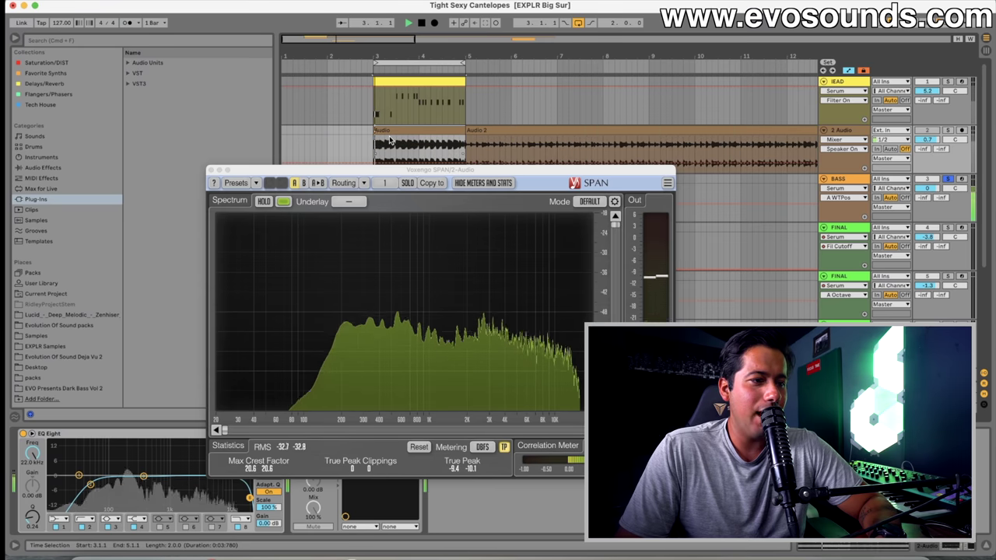
left_click(265, 201)
key("space")
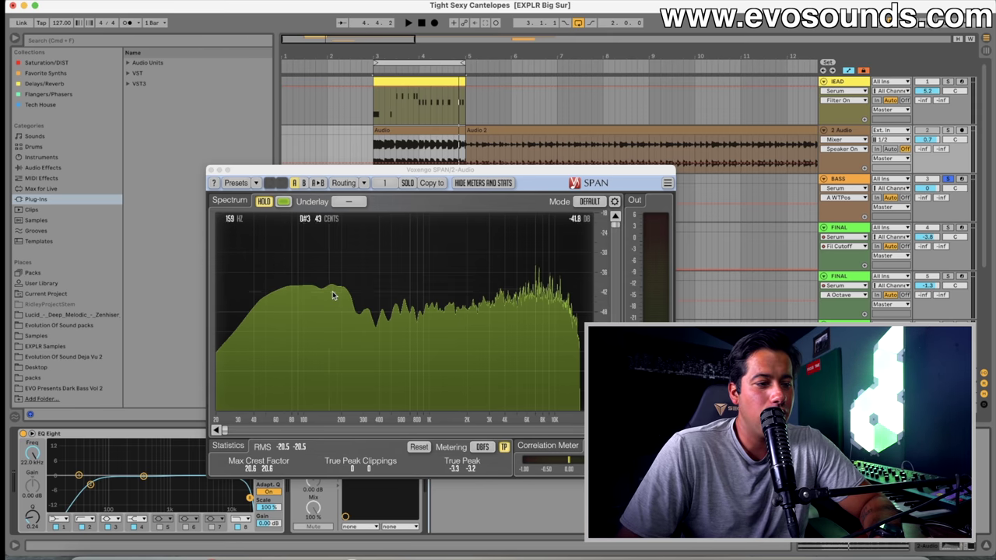
left_click(211, 171)
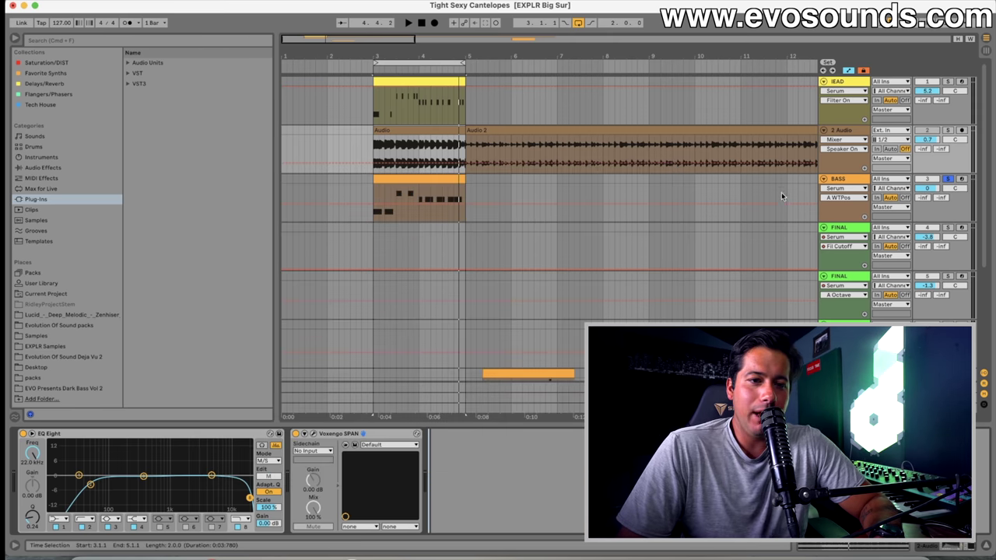
Step: Recheck the BASS track's spectrum in Voxengo SPAN by playing the start of the loop, and close the analyzer
left_click(839, 181)
left_click(131, 434)
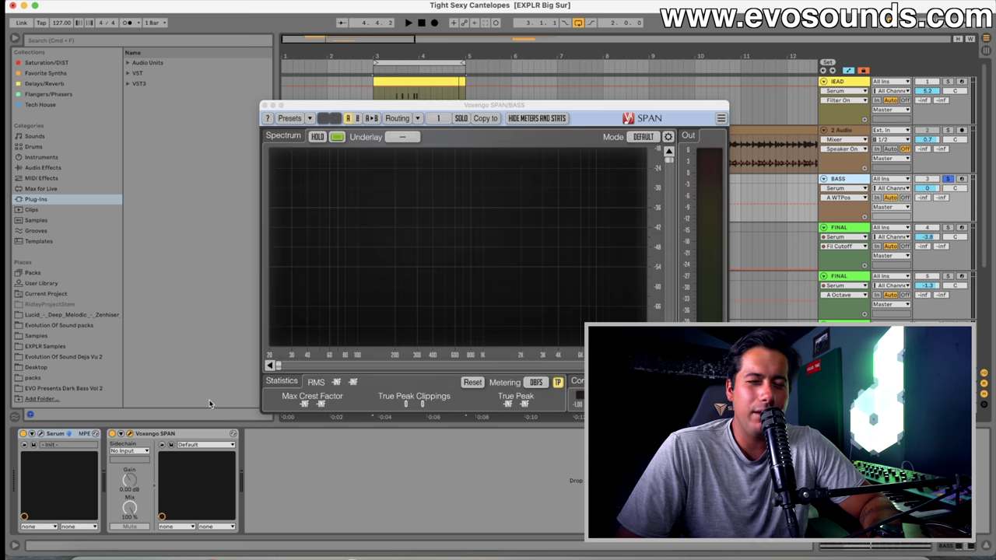
key("space")
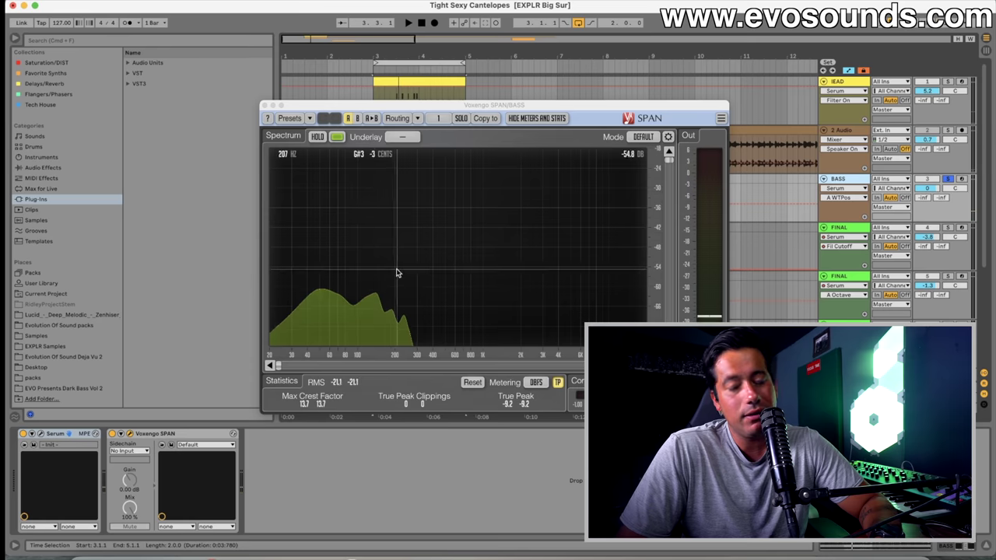
left_click(265, 105)
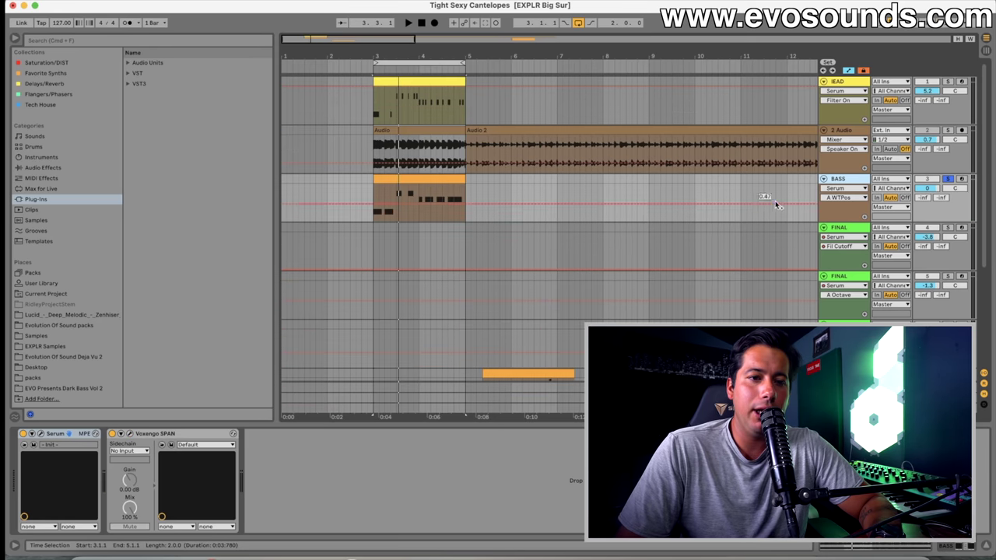
Step: Open Serum on the BASS track and reset it to the initialized preset
left_click(38, 434)
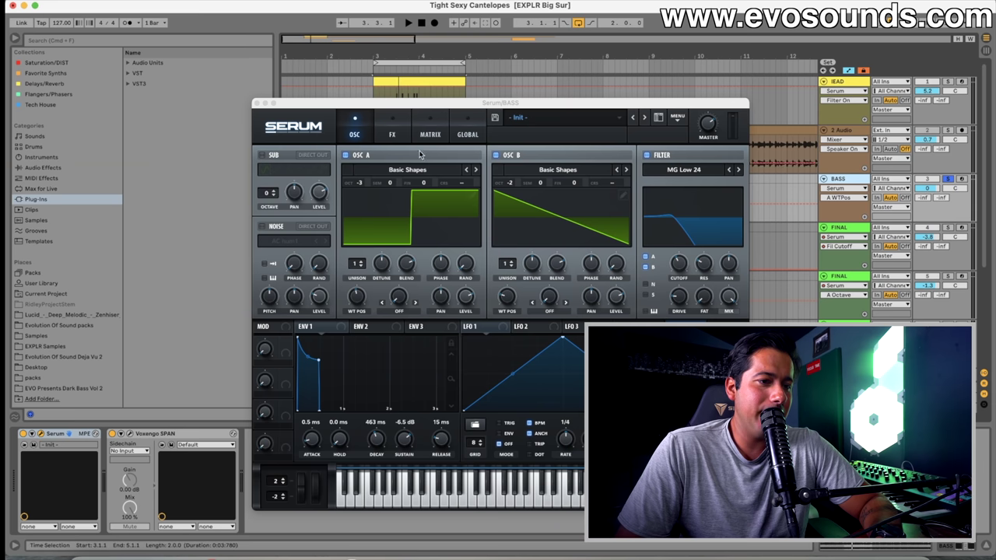
left_click(392, 134)
left_click(676, 118)
left_click(723, 187)
Step: Load the Analog wavetable Basic Shapes into oscillator A
left_click(425, 178)
mouse_move(435, 184)
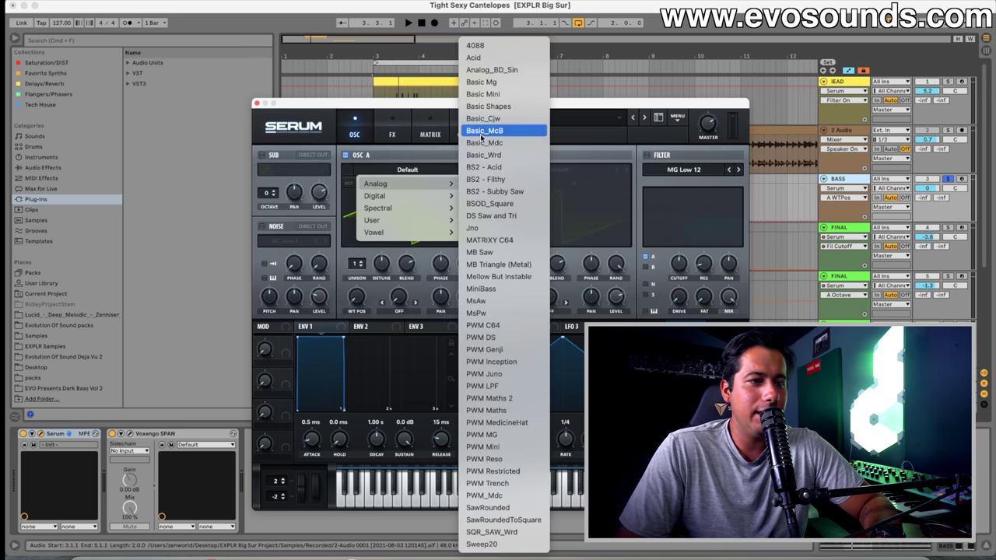
left_click(483, 104)
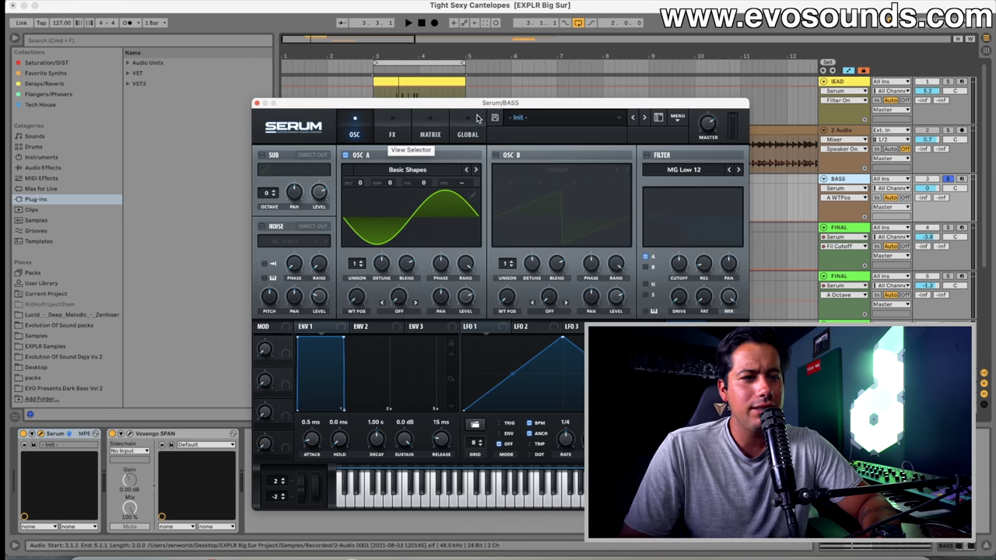
left_click(414, 170)
mouse_move(385, 208)
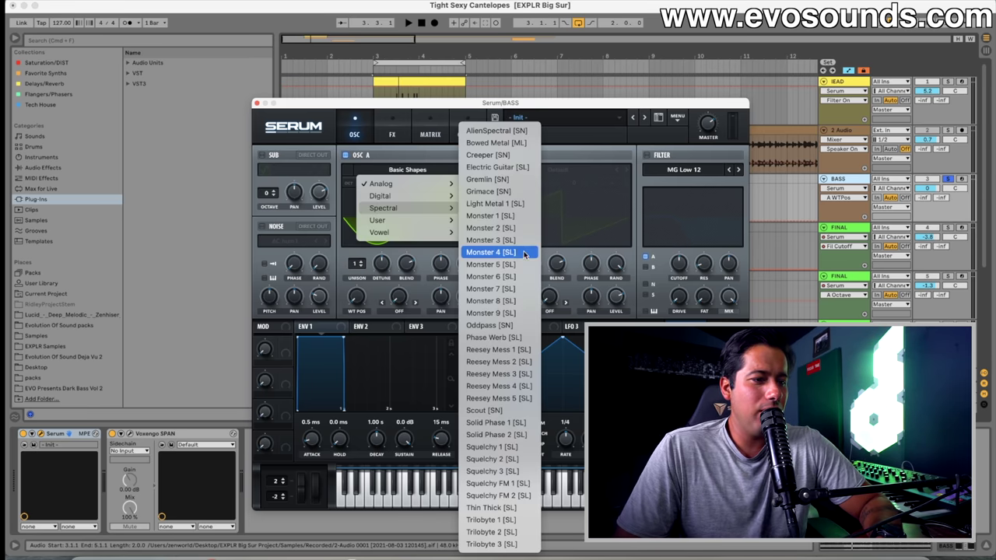
mouse_move(424, 198)
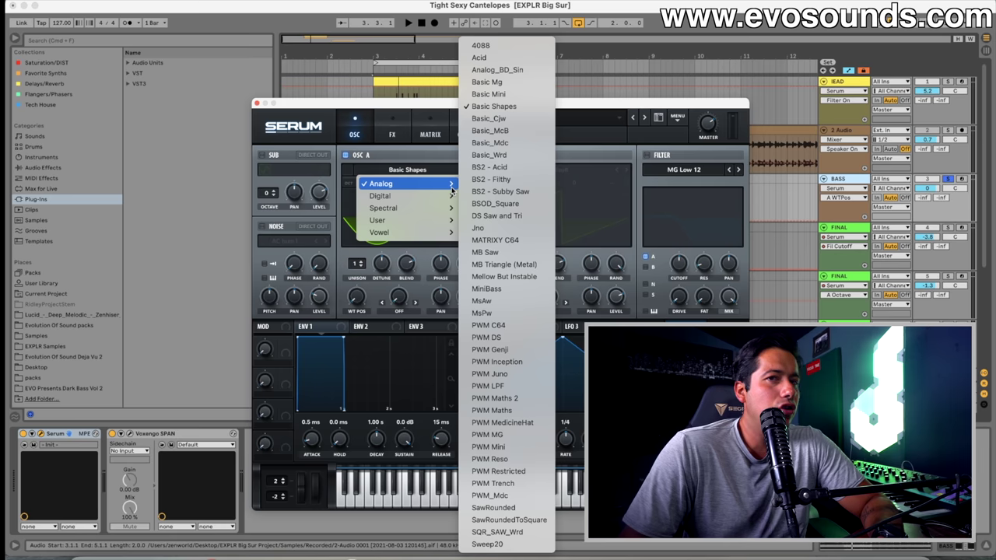
left_click(493, 106)
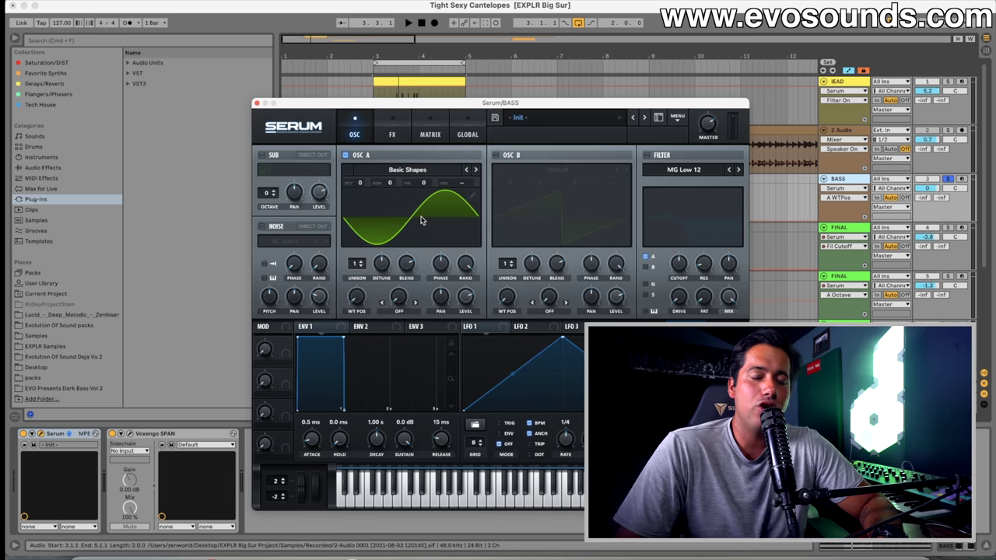
Step: Adjust oscillator A's random phase, set its wavetable position to 4 and its octave to -3
left_click(464, 265)
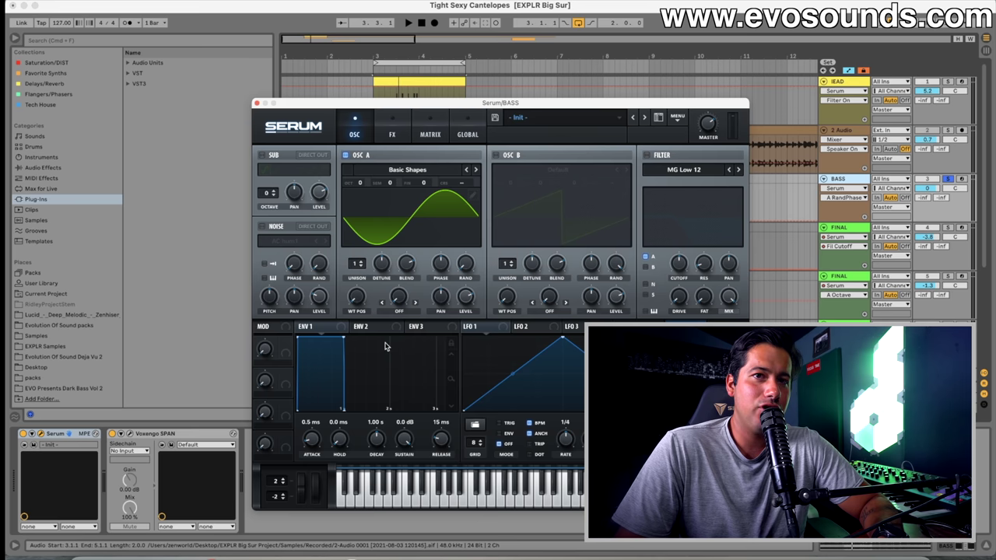
left_click_drag(357, 304, 362, 247)
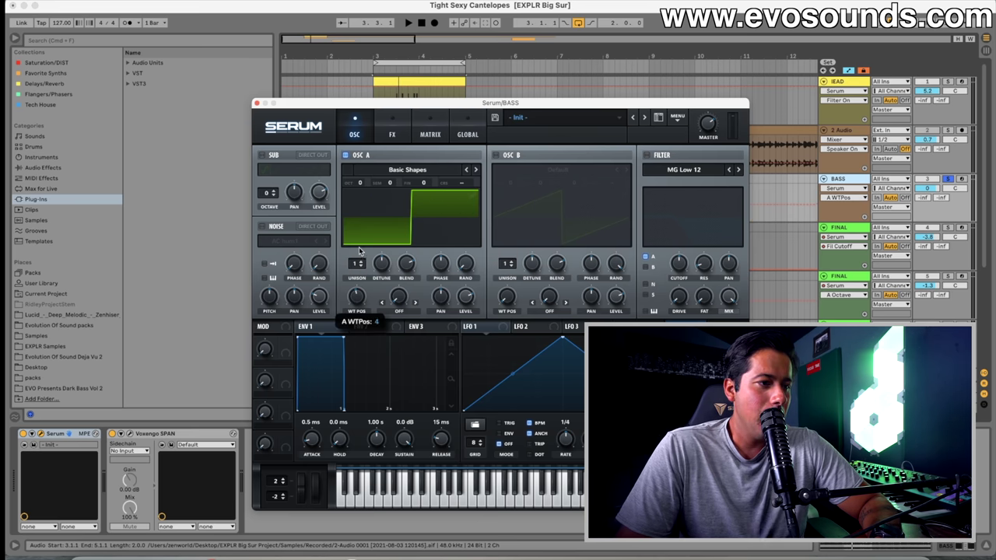
left_click_drag(362, 187, 354, 234)
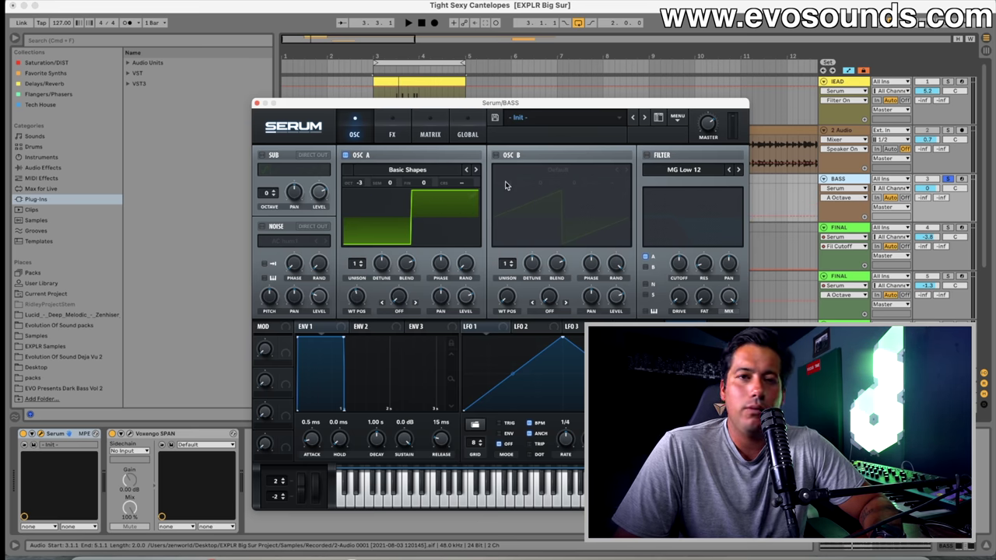
Step: Enable oscillator B at octave -2, and turn on an MG Low 24 filter with oscillator B also routed through it
left_click(495, 155)
left_click(508, 184)
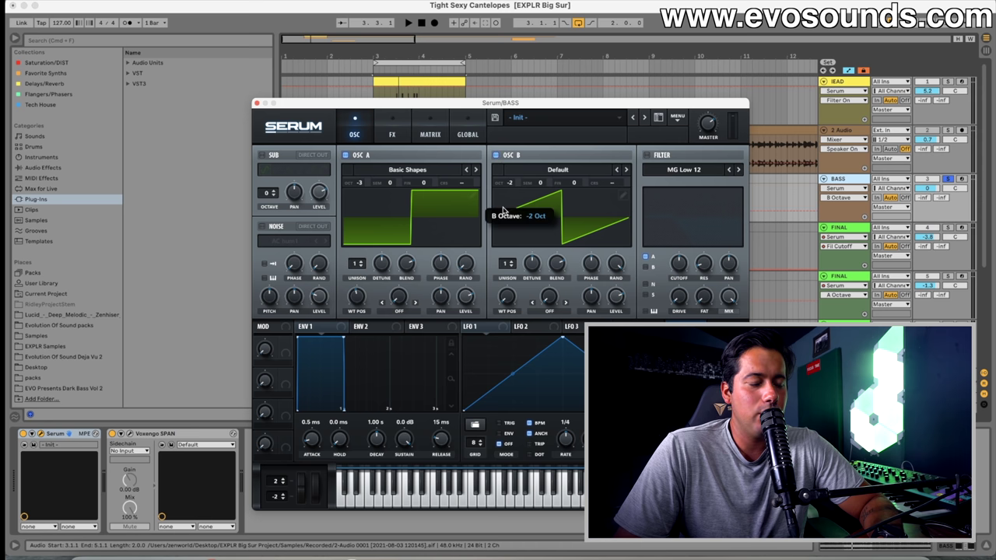
left_click(656, 157)
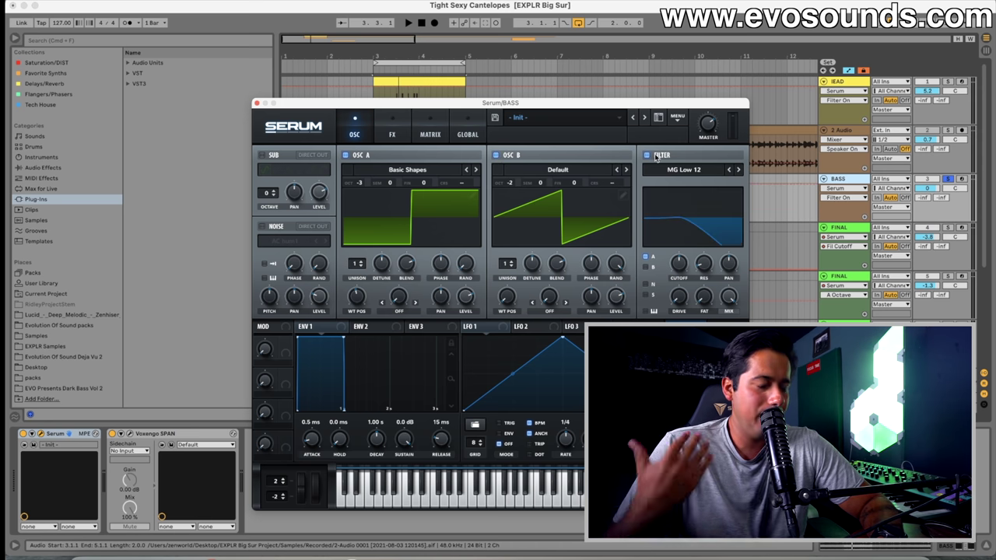
left_click(465, 263)
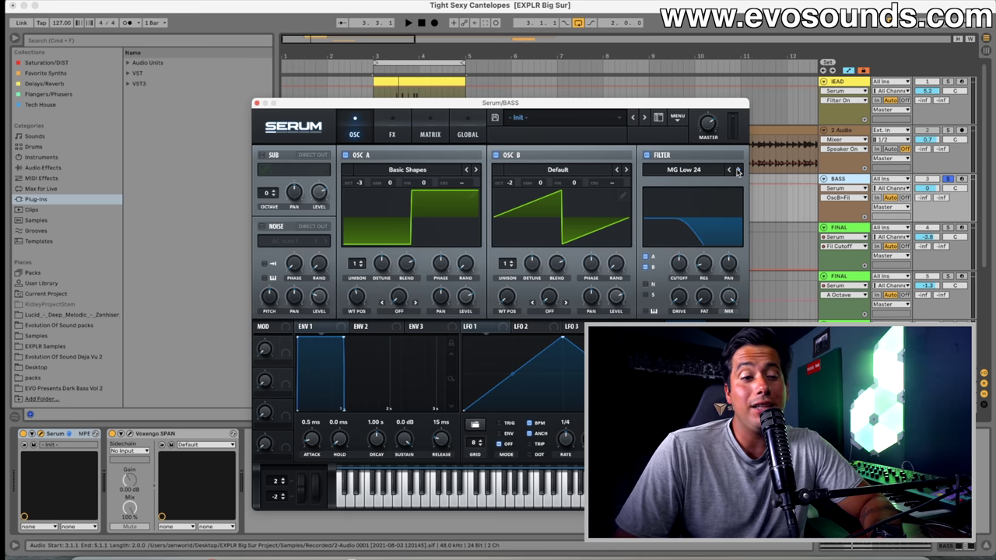
Step: Adjust the filter's cutoff by ear while auditioning the bass loop
key("space")
left_click_drag(674, 259, 698, 231)
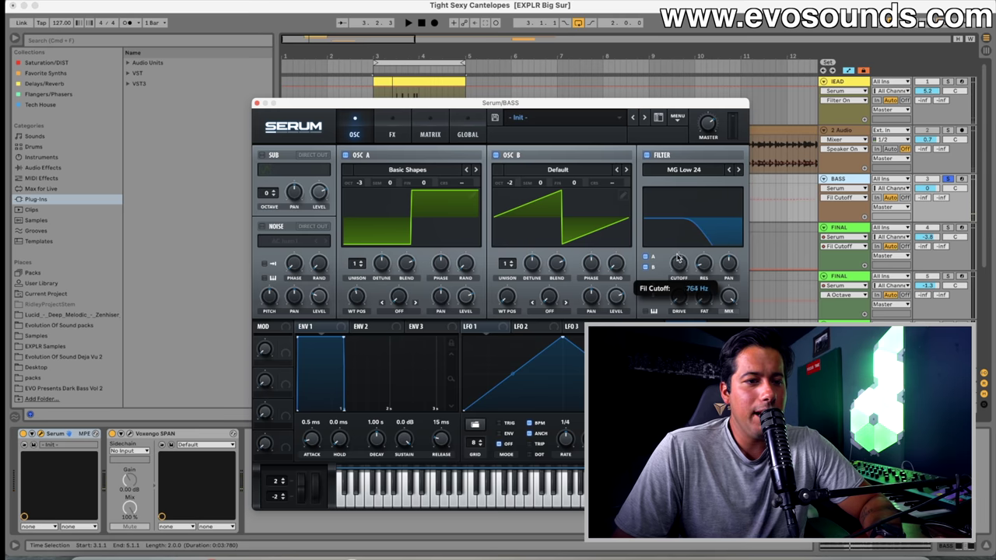
key("space")
left_click_drag(677, 259, 673, 262)
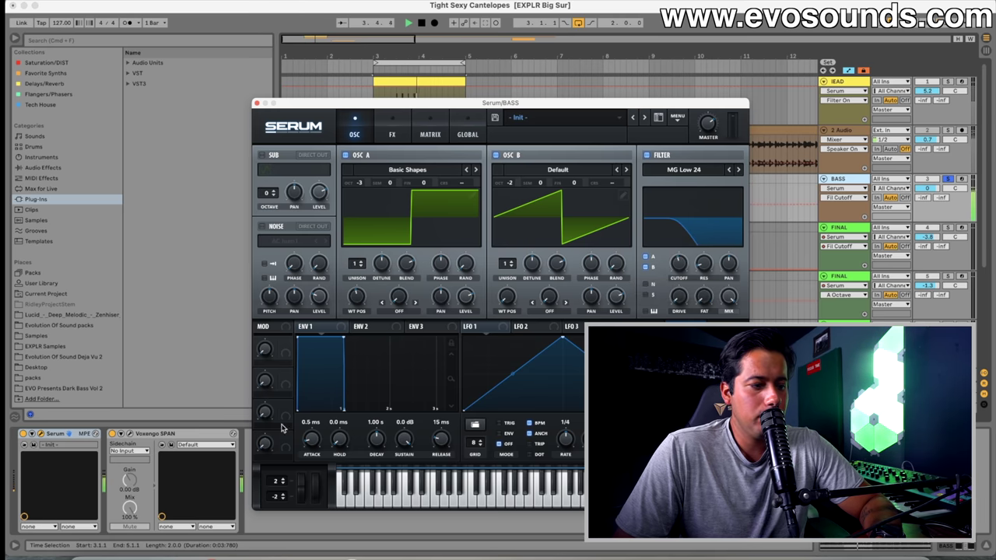
Step: Examine the rebuilt bass patch's spectrum in Voxengo SPAN with Hold enabled during playback, and close the analyzer
left_click(129, 433)
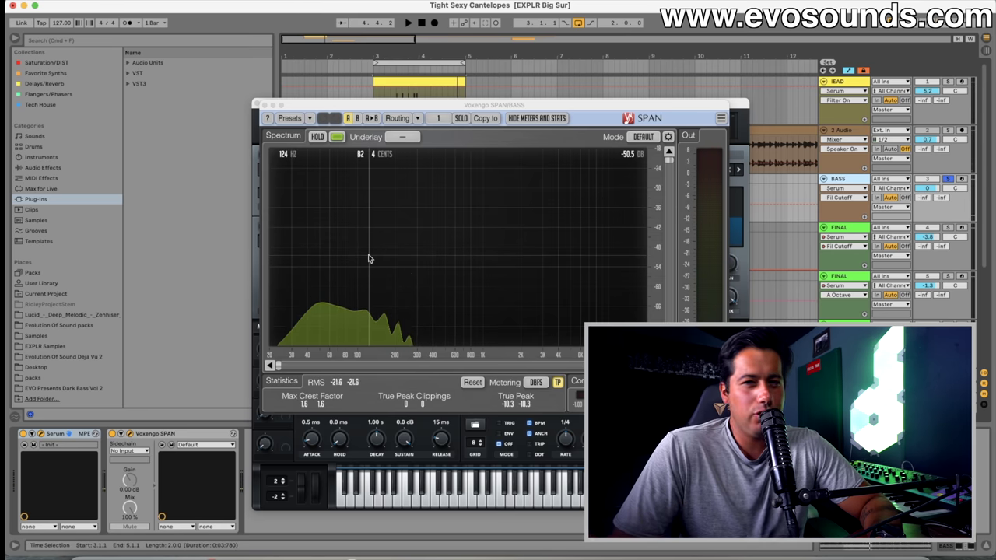
key("space")
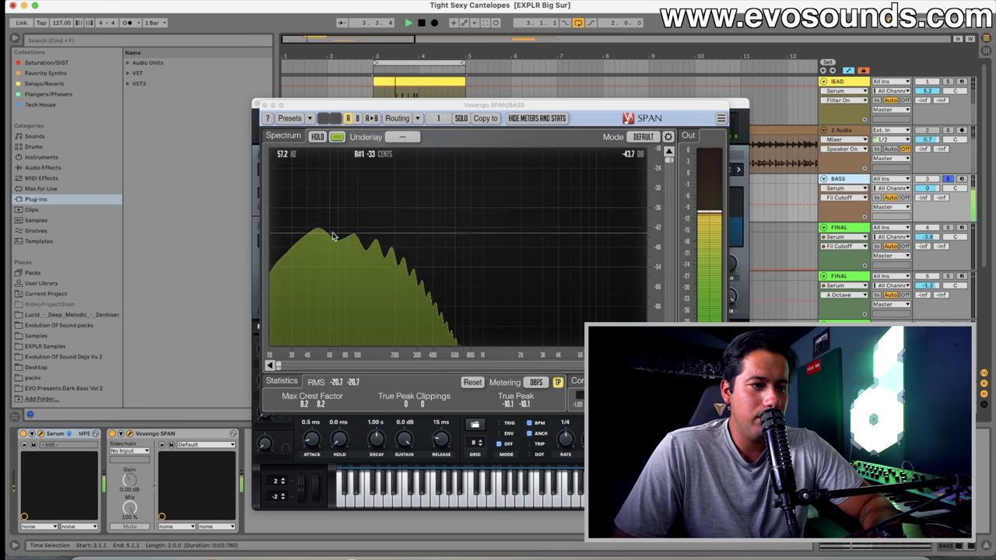
left_click(319, 138)
key("space")
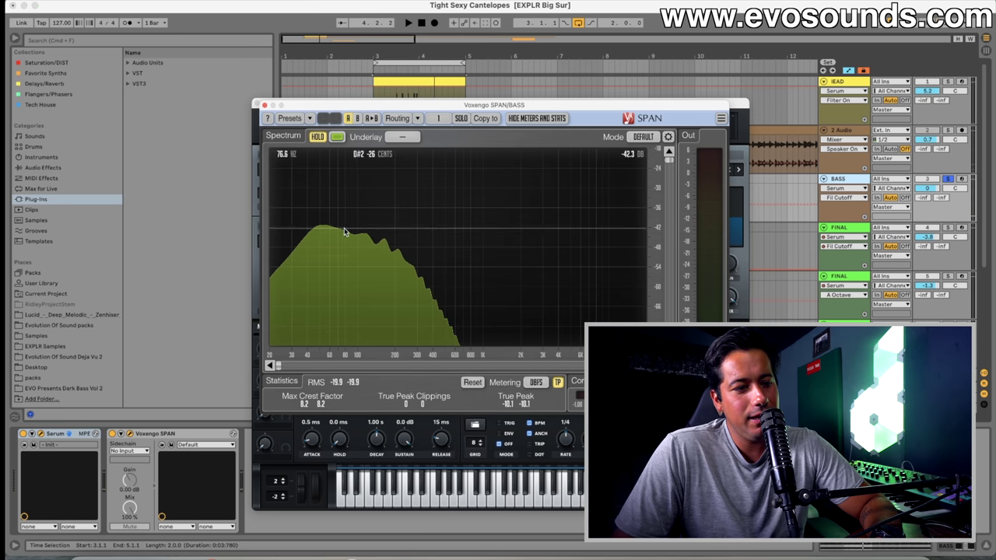
left_click(264, 104)
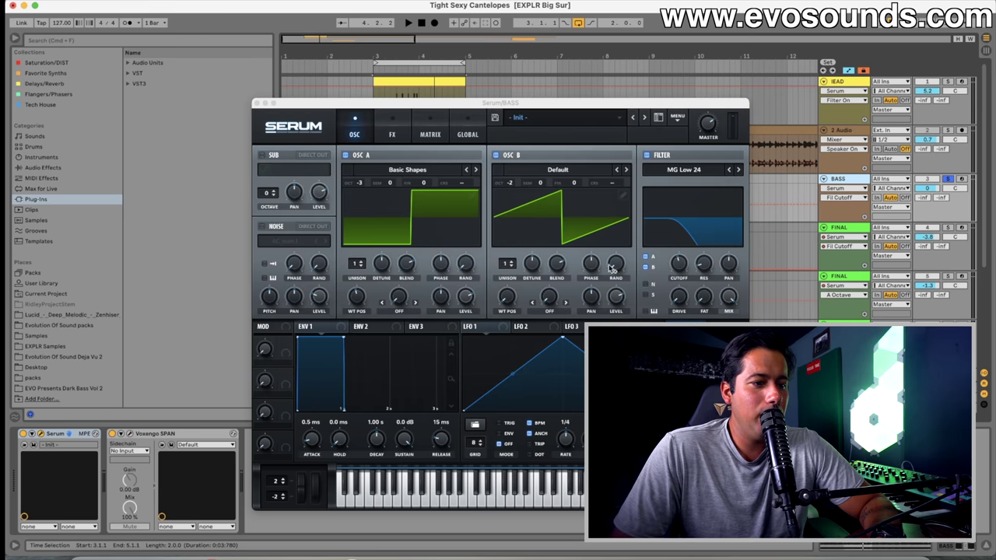
Step: Lower oscillator B's level to about 59%, check the bass in Voxengo SPAN, and move the analyzer clear of Serum's controls
left_click(614, 297)
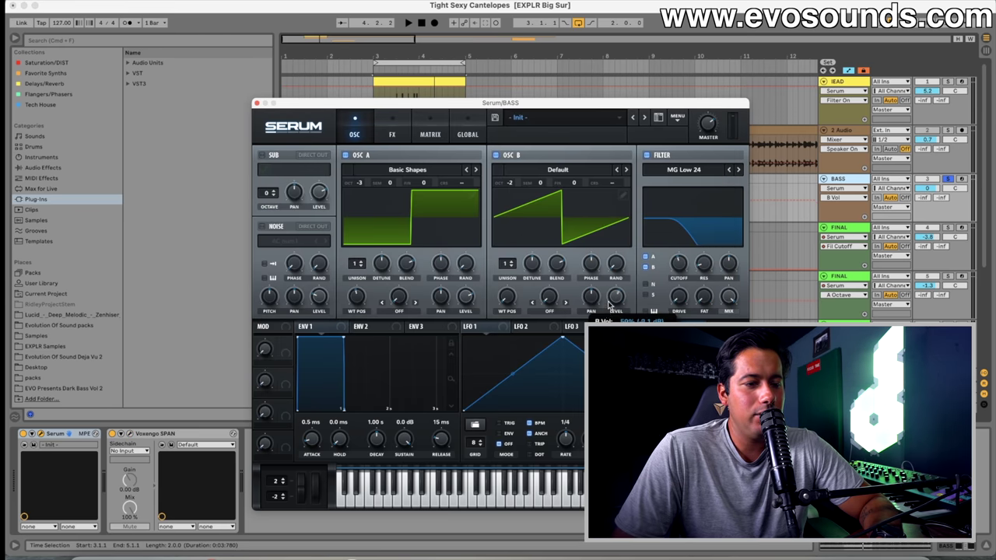
left_click(130, 433)
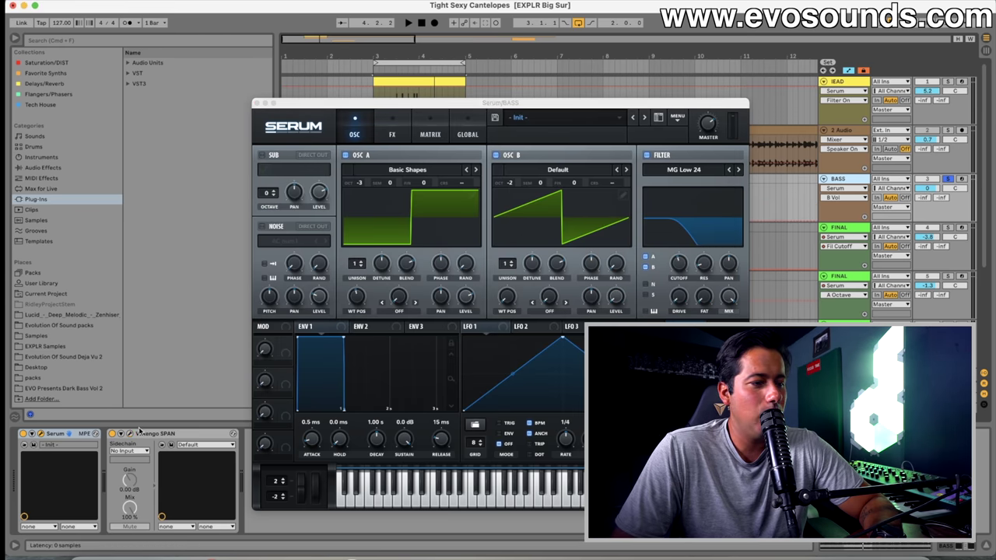
left_click_drag(377, 109, 437, 87)
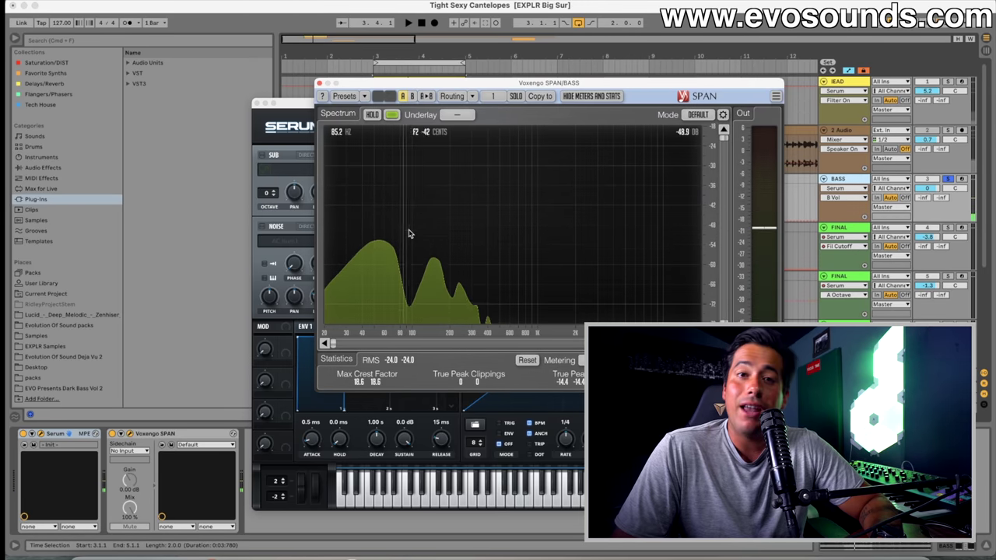
left_click_drag(353, 84, 439, 235)
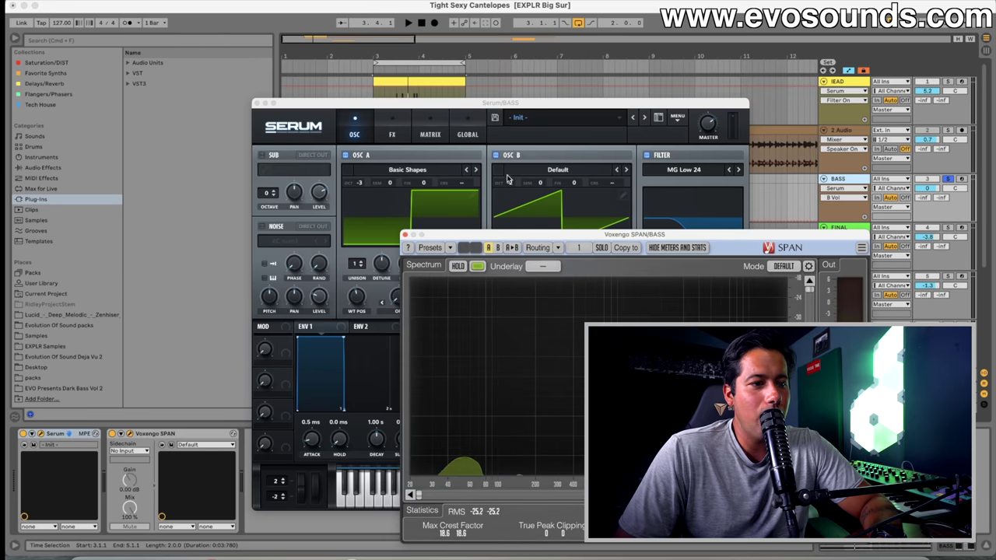
left_click_drag(518, 236, 457, 322)
Step: Adjust oscillator B's level by ear during playback while comparing the bass spectrum in Voxengo SPAN
left_click(612, 300)
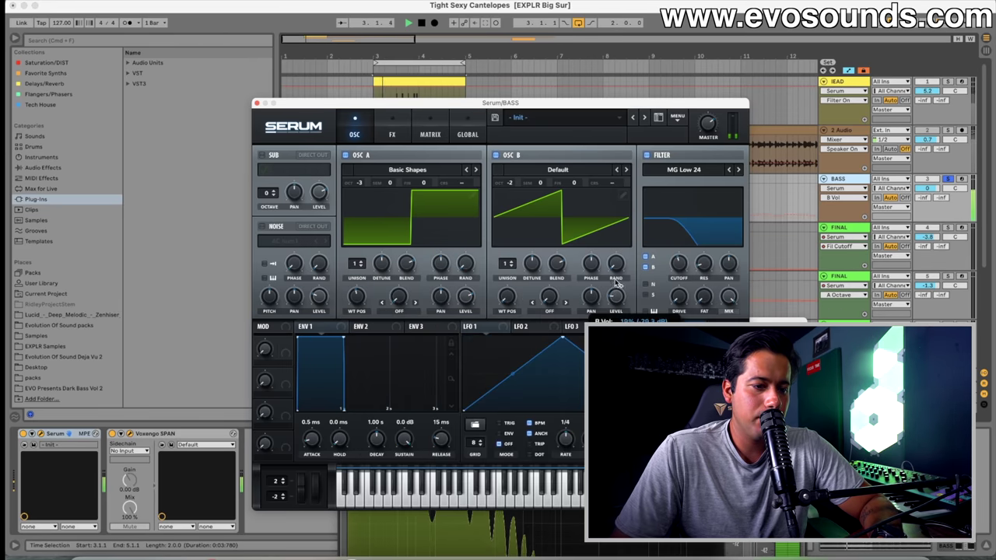
left_click_drag(775, 322, 590, 146)
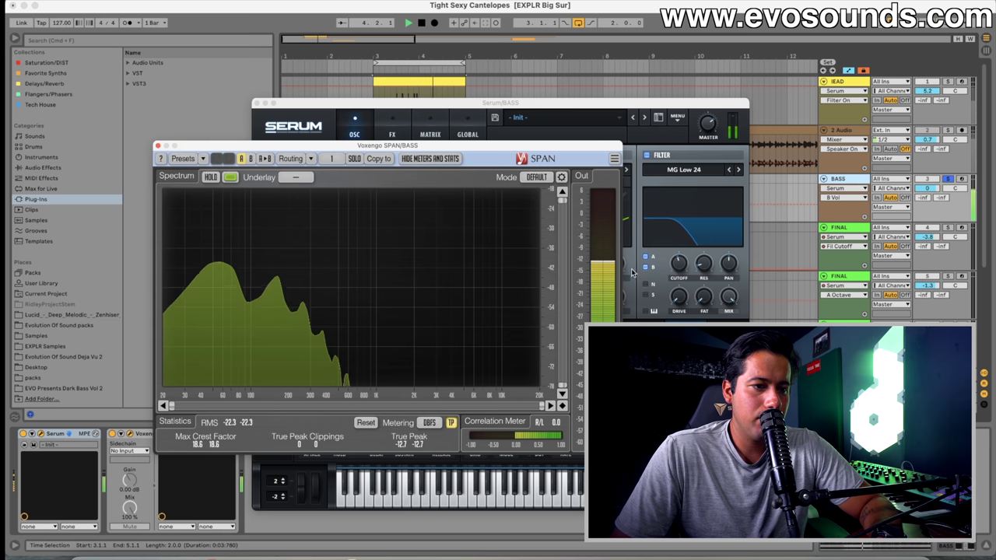
left_click(641, 293)
key("space")
left_click_drag(618, 297, 632, 273)
left_click(220, 264)
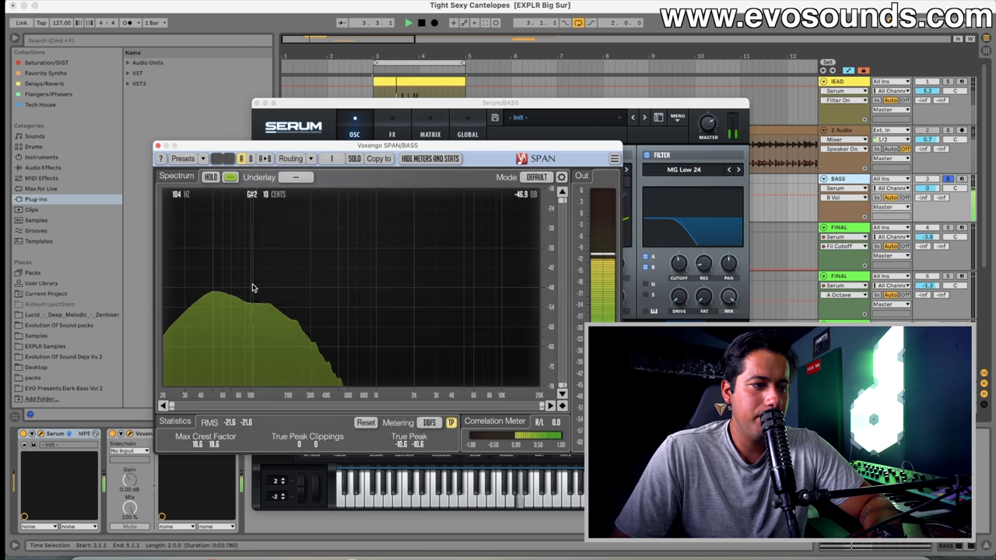
key("space")
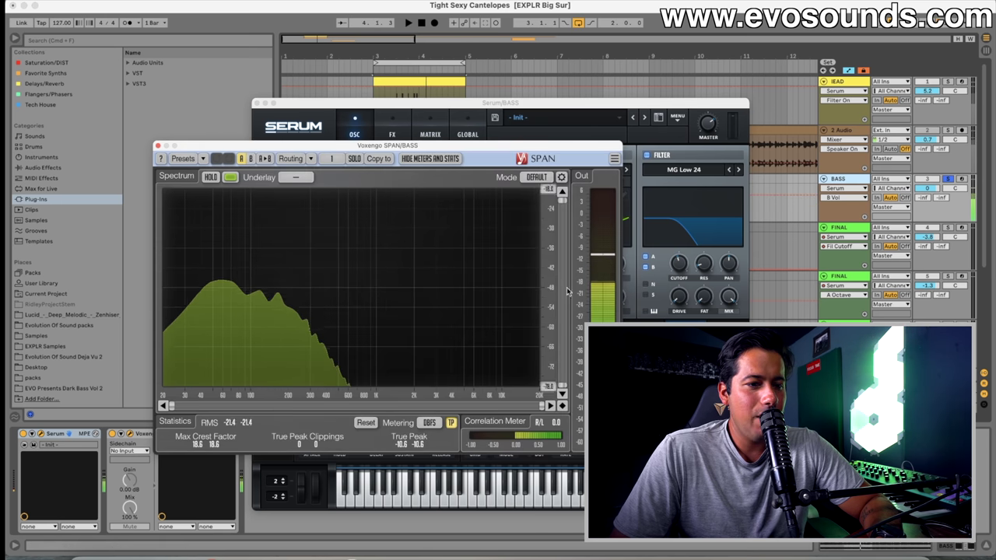
Step: Adjust the MG Low 24 filter's cutoff, raise its resonance to about 23%, and bring up the spectrum analyzer
left_click(675, 265)
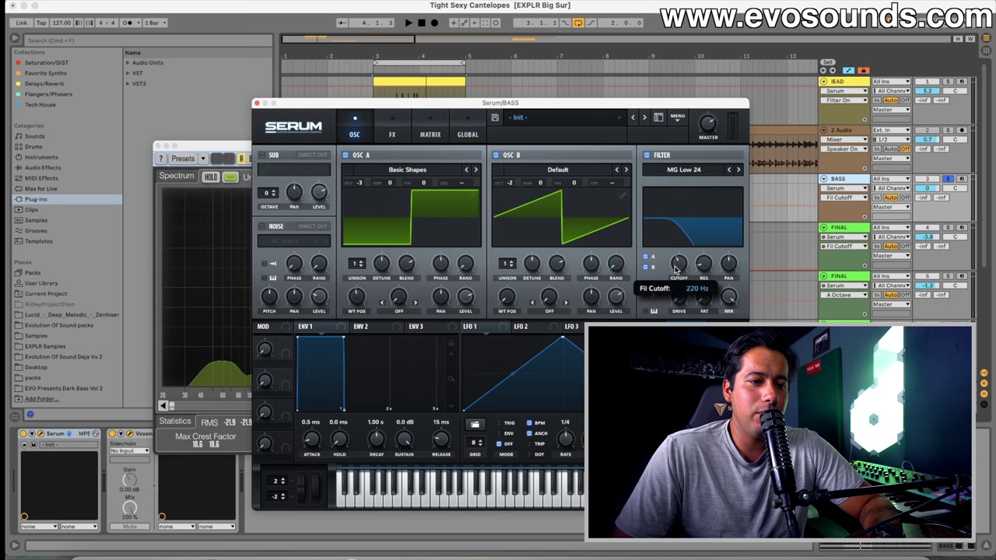
left_click(705, 263)
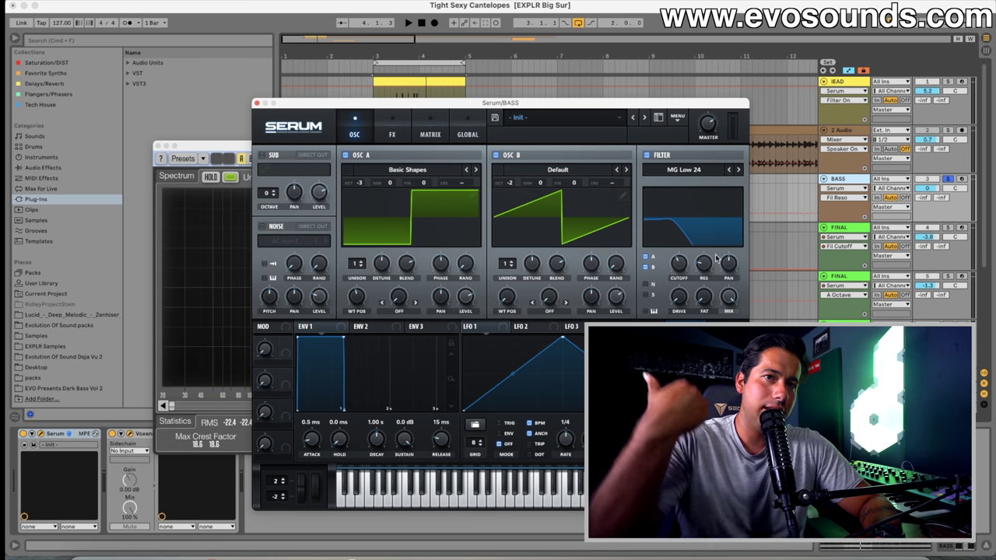
left_click_drag(678, 262, 678, 229)
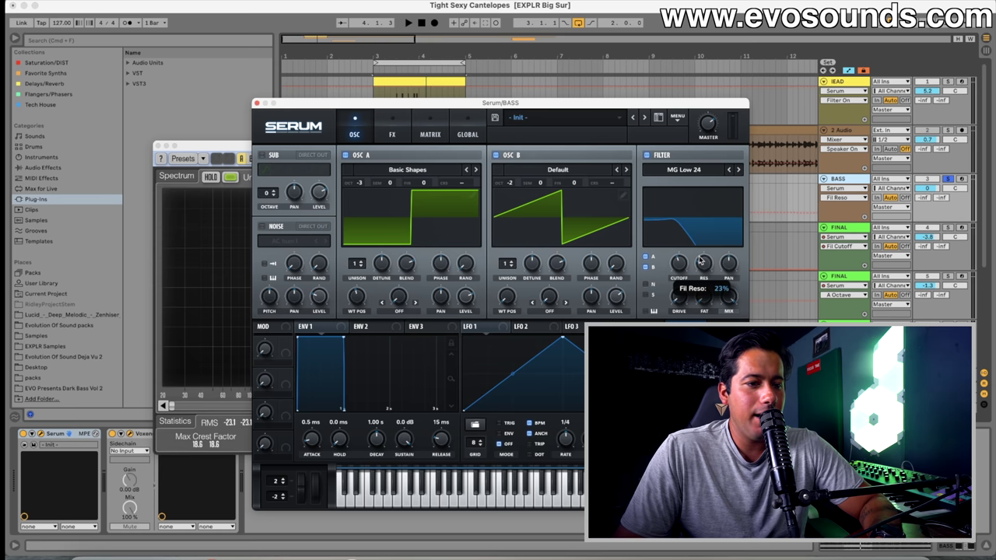
key("space")
left_click(264, 294)
left_click(242, 291)
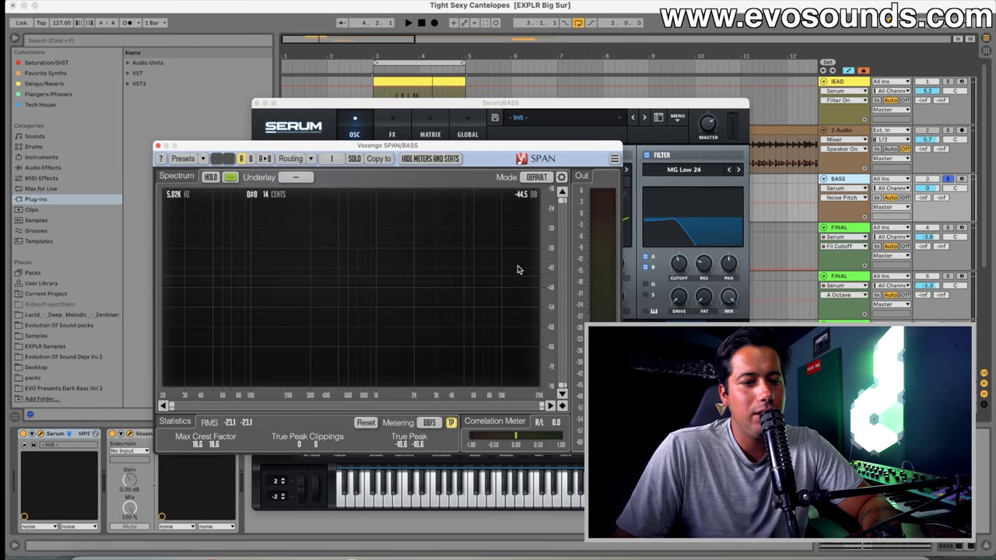
Step: Raise the filter's cutoff further and examine the resulting bass spectrum in SPAN during playback
left_click(674, 268)
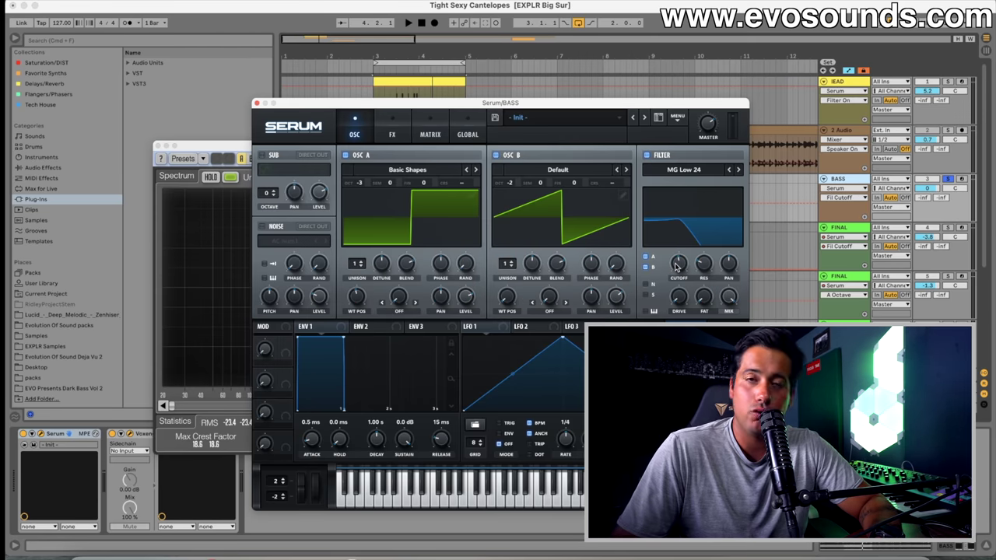
key("space")
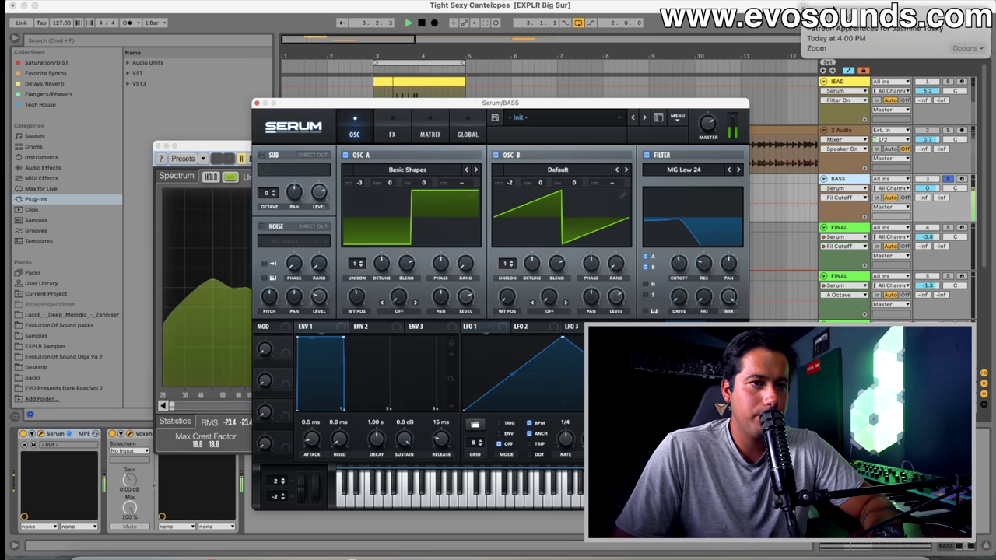
left_click(220, 262)
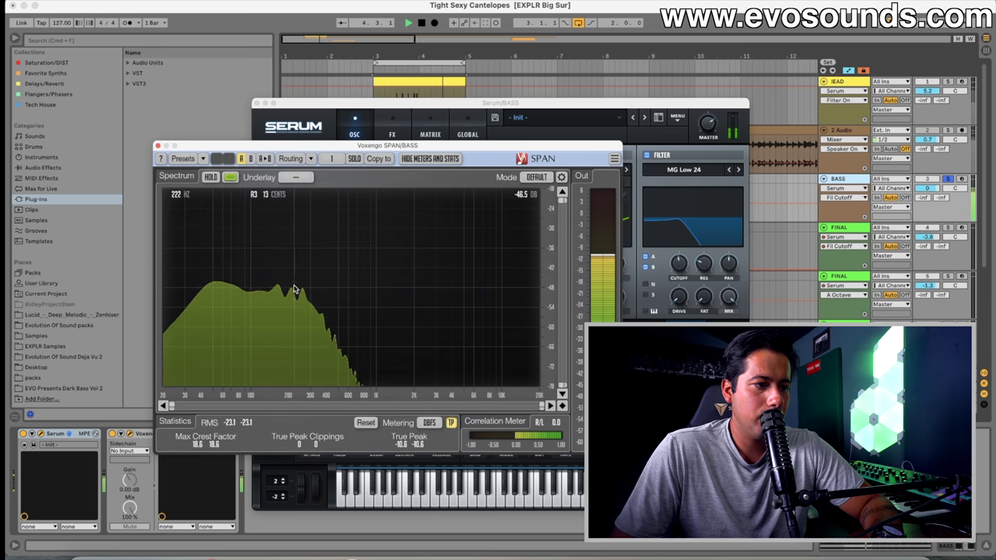
key("space")
Step: Enable Serum's Tube distortion with the drive at about 62%, and check its added harmonics in SPAN during playback
left_click(671, 281)
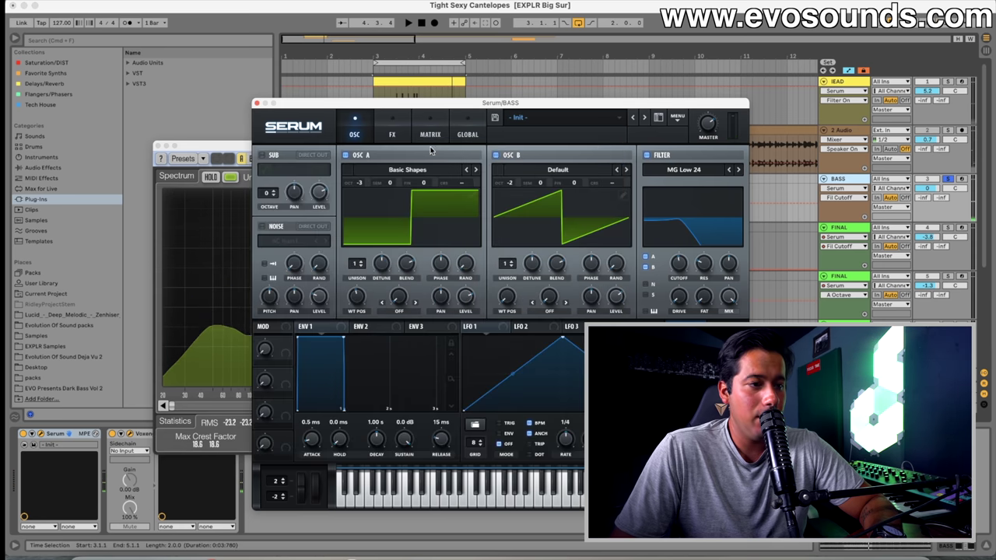
left_click(398, 129)
left_click(266, 174)
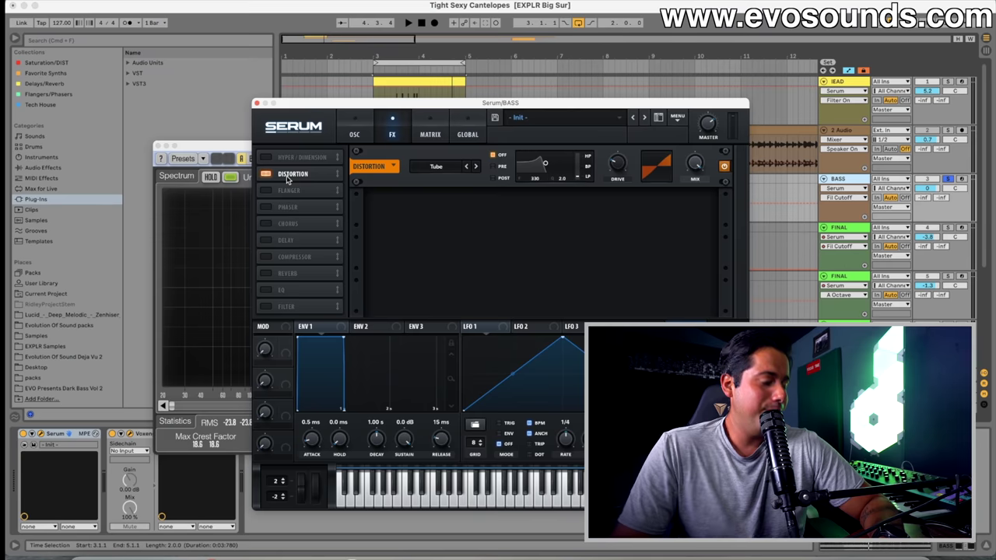
left_click(619, 162)
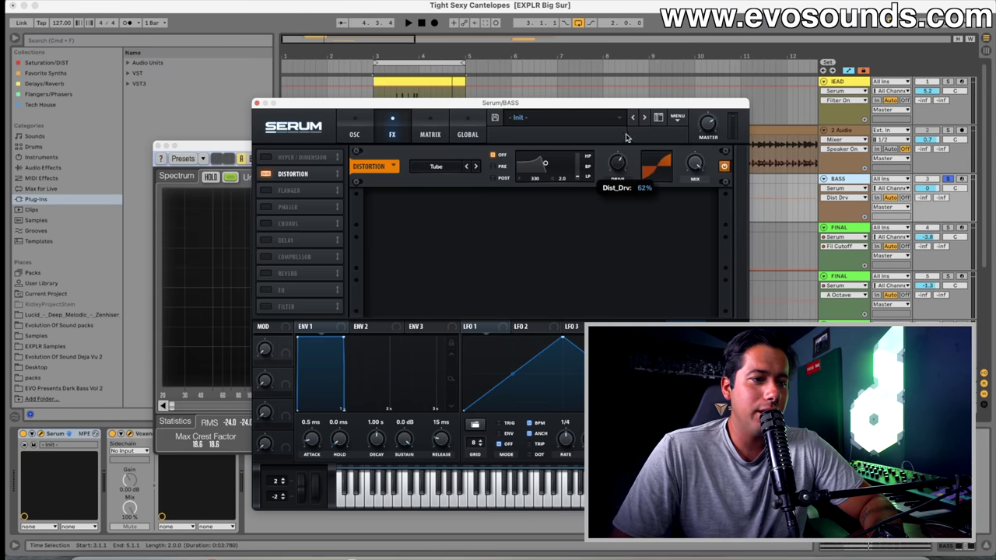
key("space")
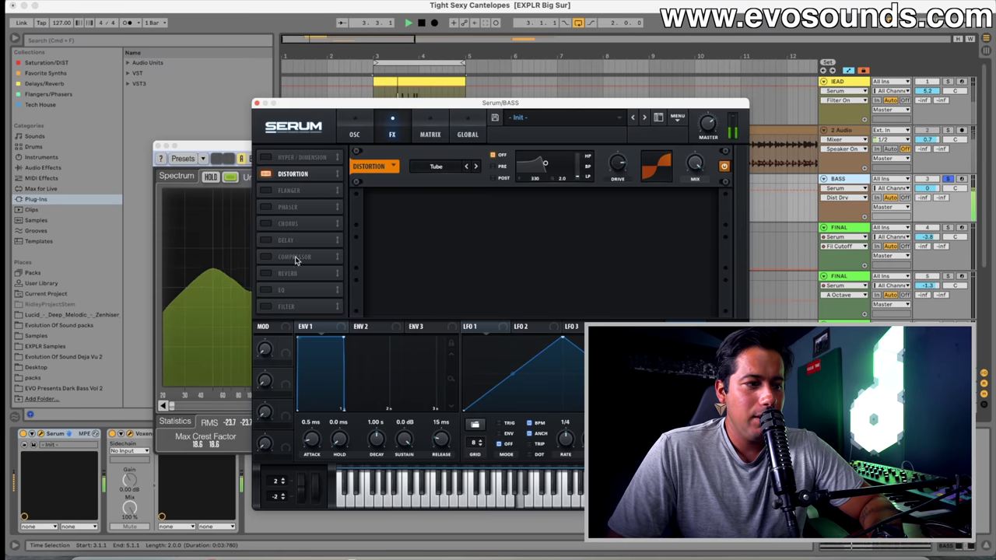
left_click(224, 258)
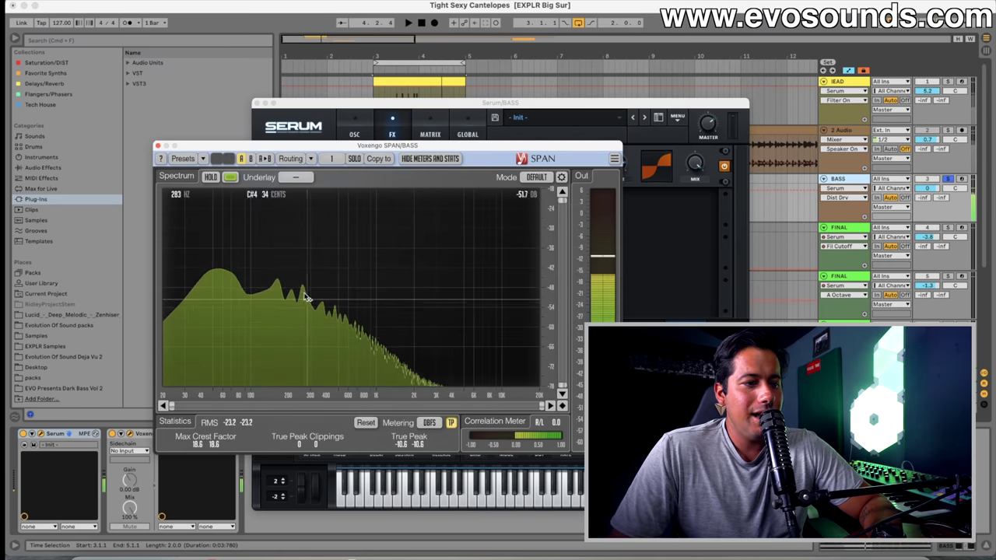
Step: Shift Serum aside so the spectrum stays in view, and set the distortion's filter to Post
left_click(628, 176)
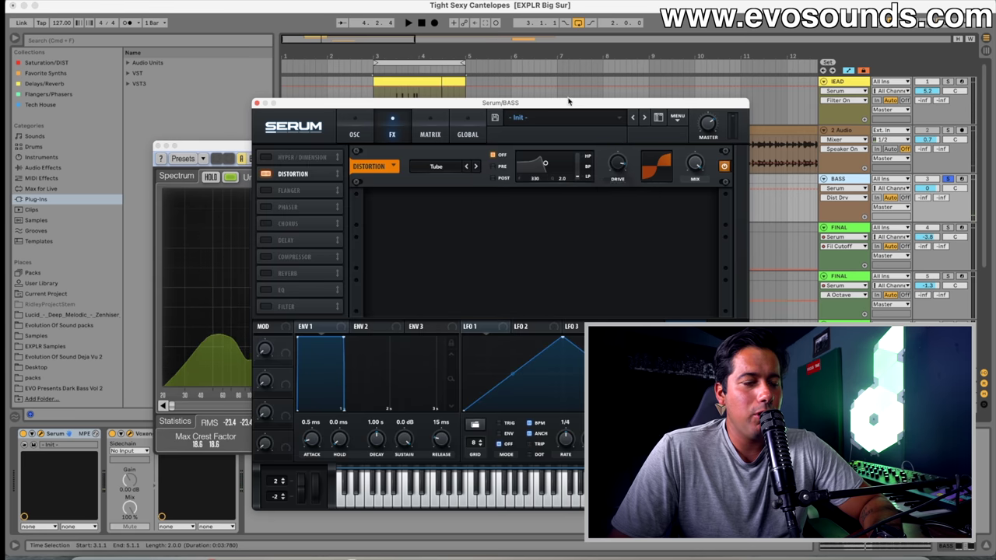
left_click_drag(566, 100, 633, 97)
left_click(296, 147)
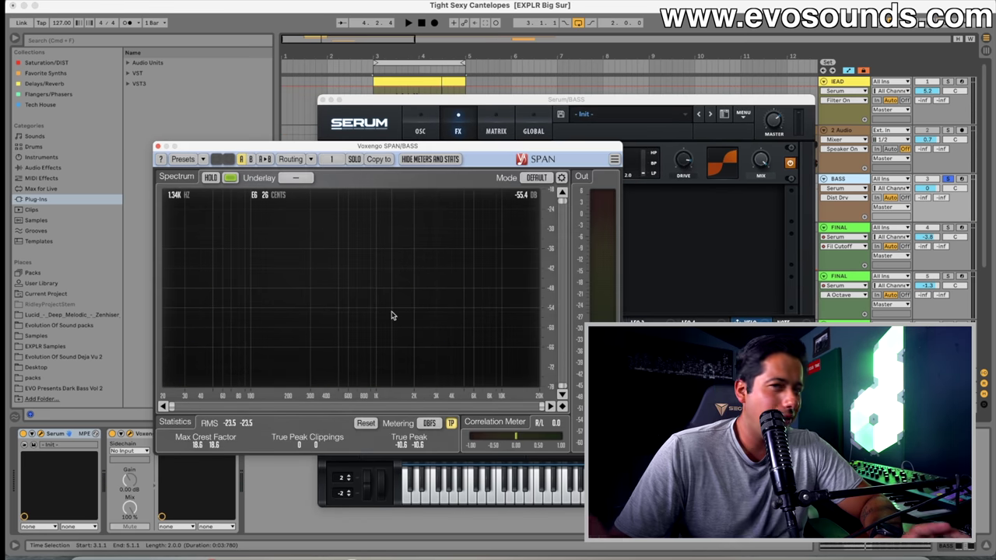
left_click(706, 259)
left_click(571, 175)
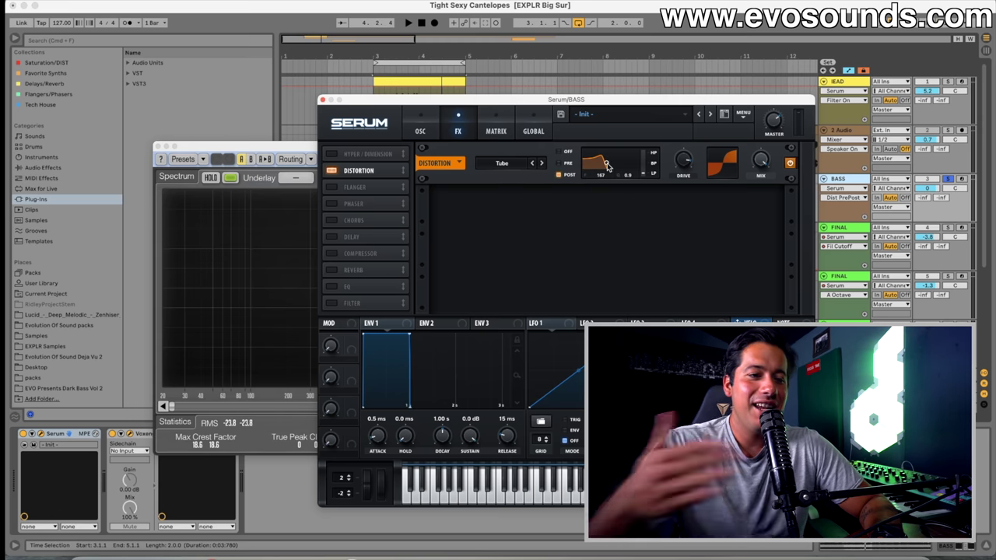
Step: Shape the distortion's post low-pass filter around 215 Hz by ear, comparing the result in SPAN
key("space")
left_click_drag(609, 165, 604, 163)
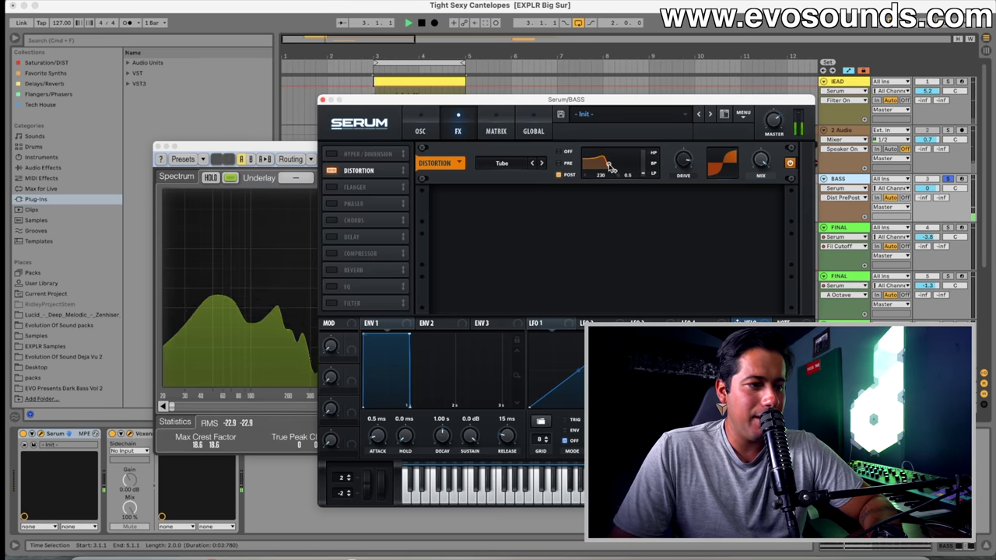
left_click(257, 227)
left_click(663, 196)
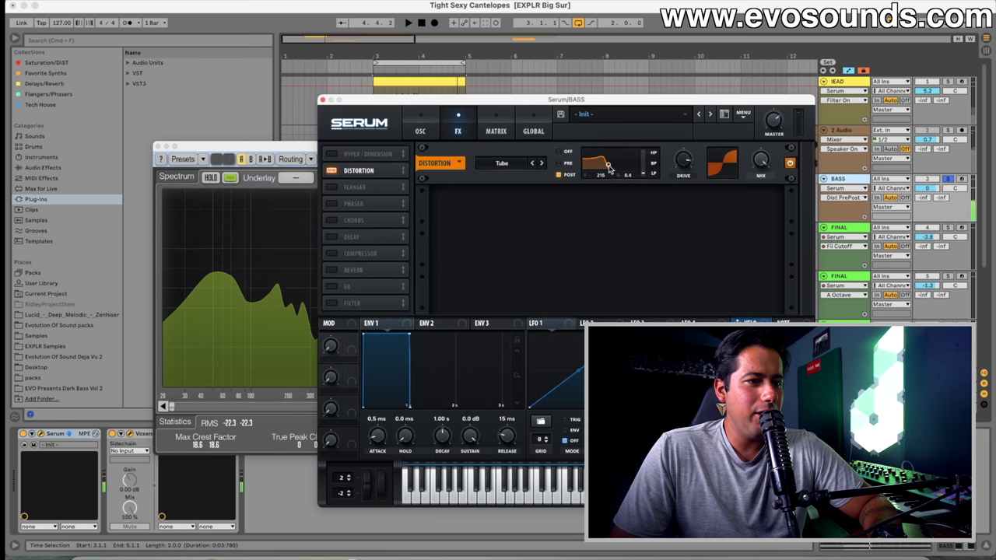
left_click_drag(607, 167, 622, 164)
Step: Arrange Serum and SPAN side by side and fine-tune the distortion's post filter to about 207 Hz with a Q of 0.8
left_click_drag(536, 100, 560, 83)
left_click_drag(301, 148, 240, 108)
left_click(634, 183)
mouse_move(644, 150)
left_mouse_down()
mouse_move(657, 152)
mouse_move(635, 151)
left_mouse_up()
key("space")
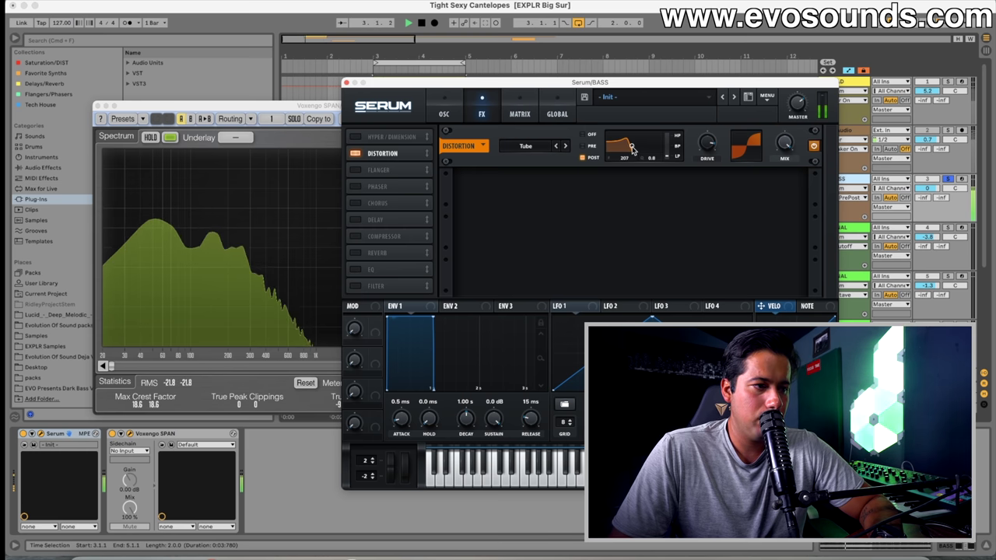
Step: Adjust the main filter's resonance against the spectrum and set oscillator B's level to about 87%
left_click(445, 114)
key("space")
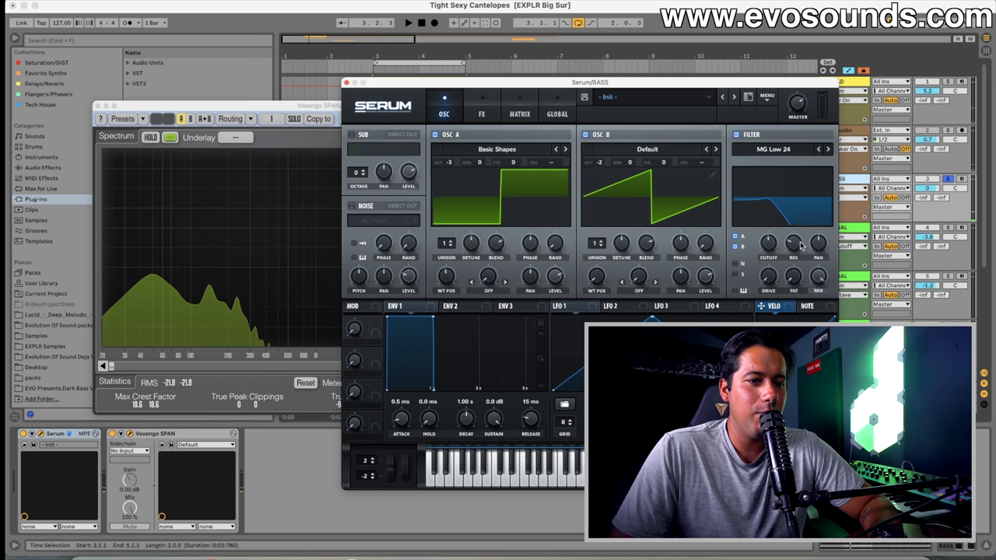
key("space")
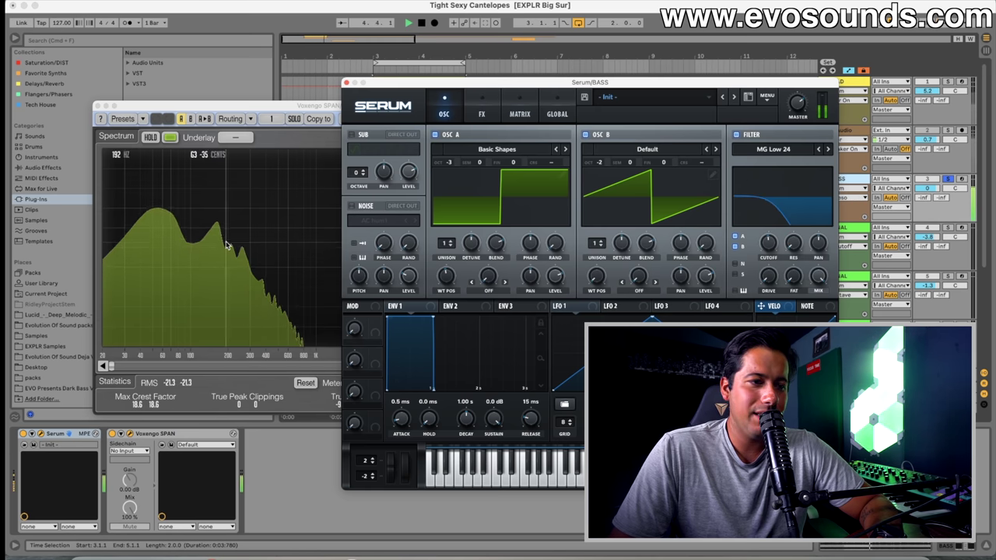
mouse_move(708, 276)
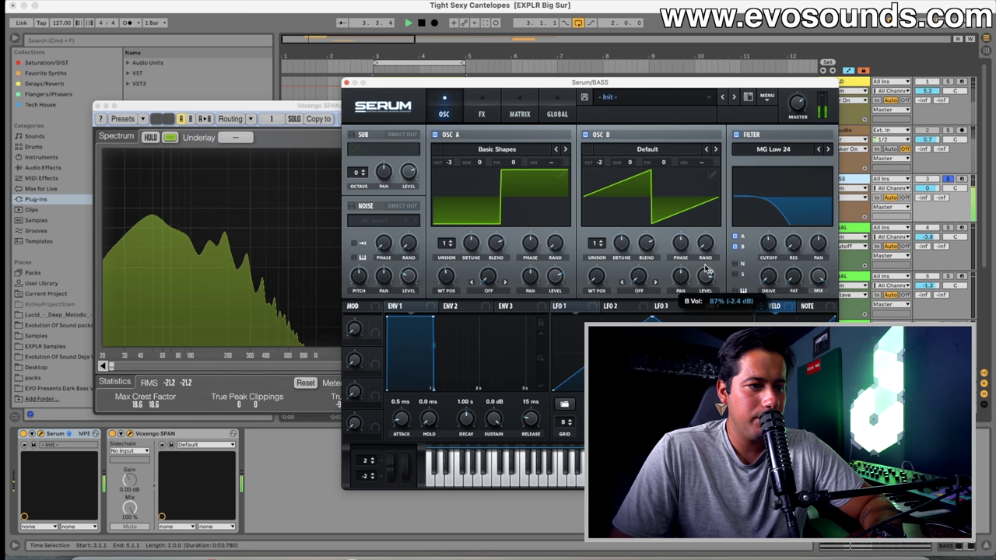
Step: Adjust oscillator B's phase to around 245 degrees by ear, and set oscillator A's random phase to about 2%
left_click_drag(680, 243, 681, 229)
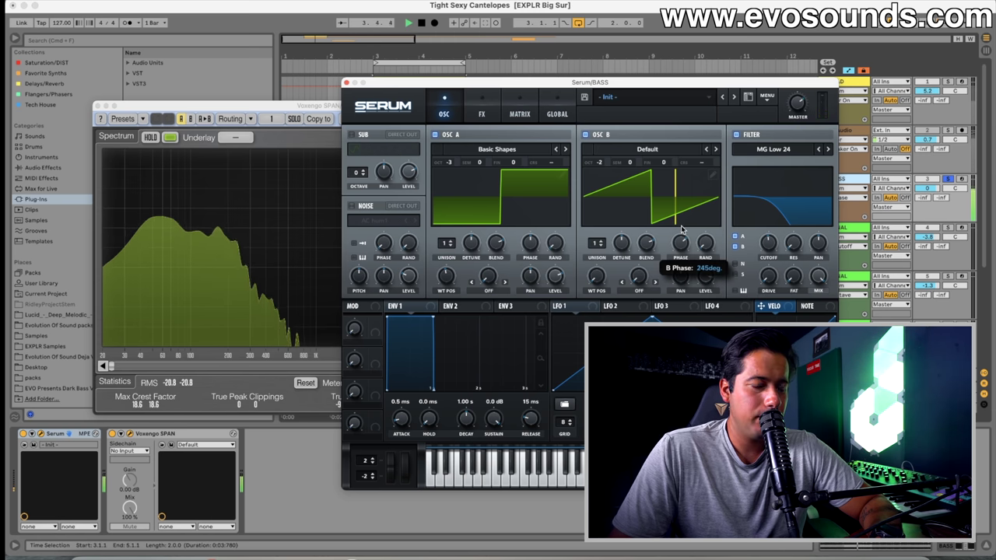
left_click_drag(681, 224, 681, 226)
key("space")
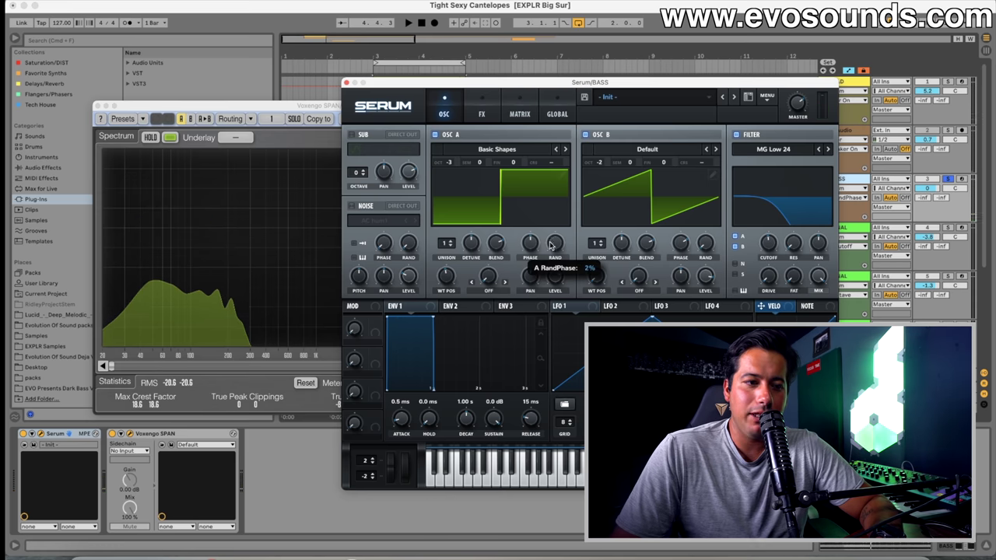
mouse_move(687, 246)
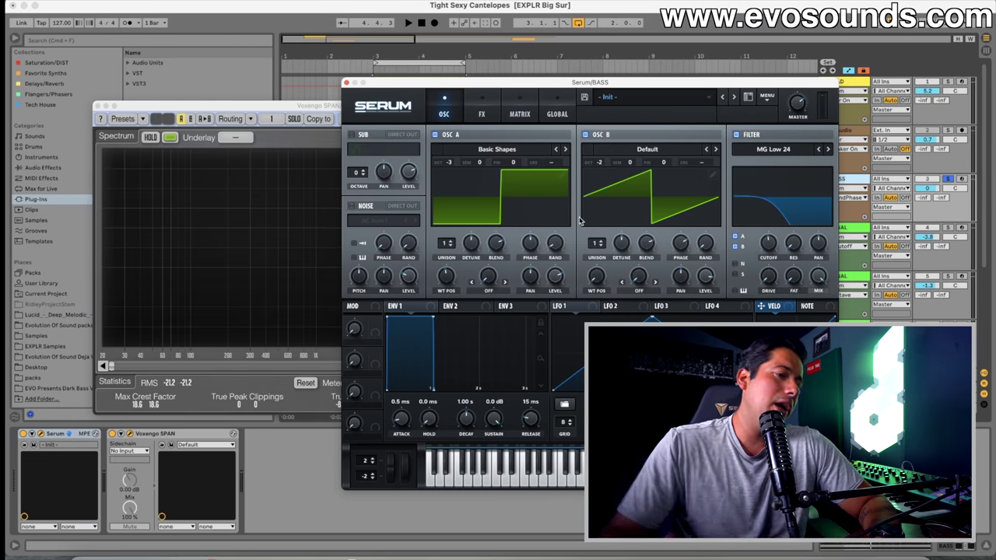
Step: Close the bass track's Serum and SPAN windows, and solo the LEAD track with the two-bar loop selected
left_click(346, 83)
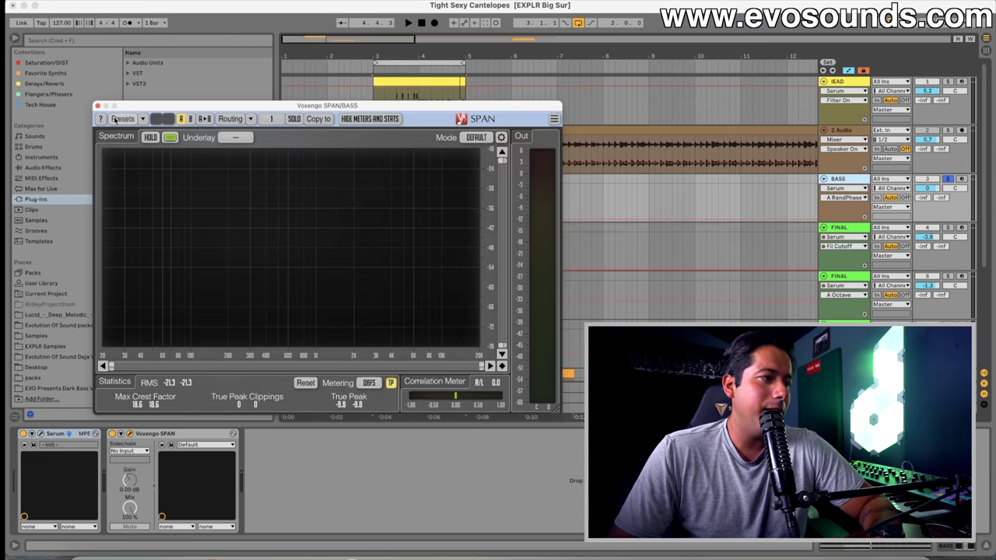
left_click(97, 105)
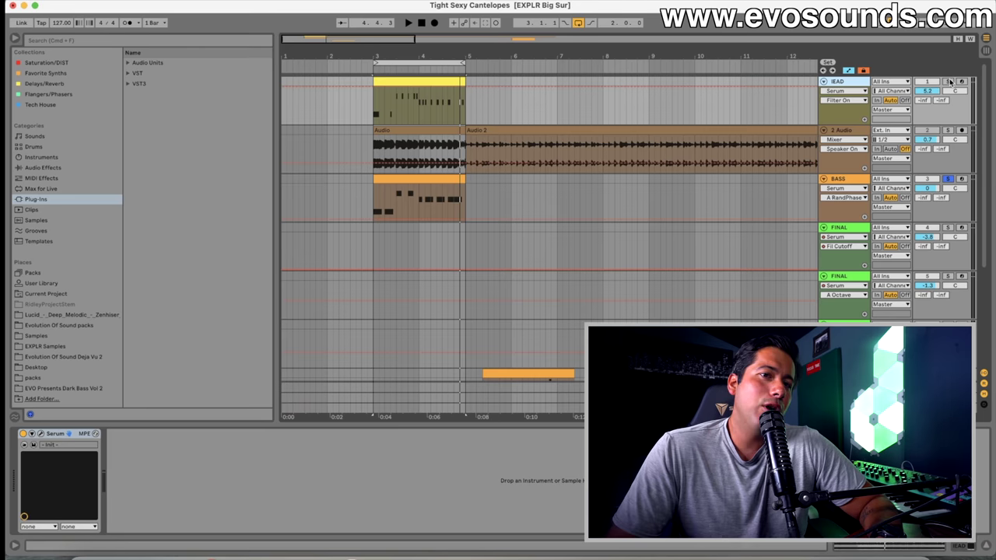
left_click(431, 78)
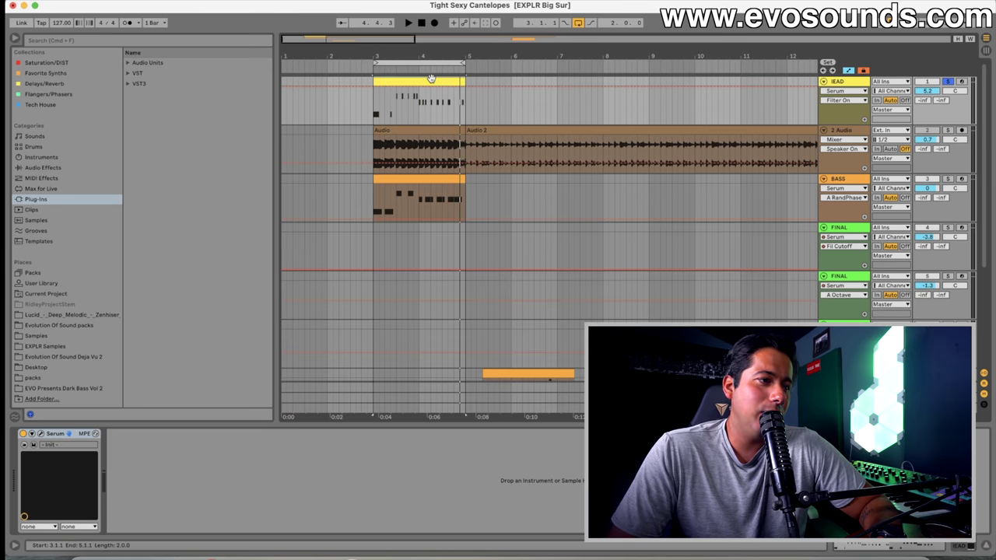
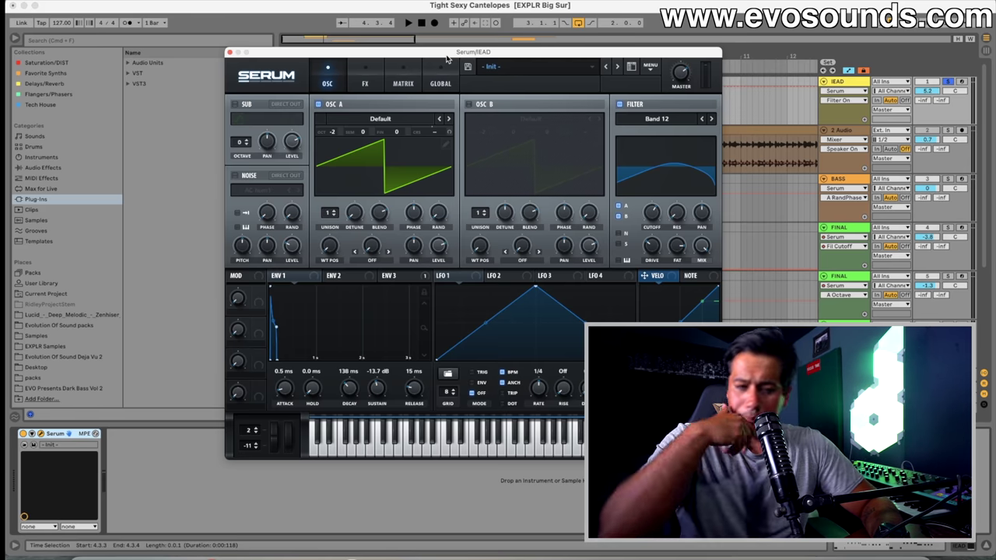
Step: Reinitialise the LEAD track's Serum patch to its default settings
left_click(368, 78)
left_click(339, 80)
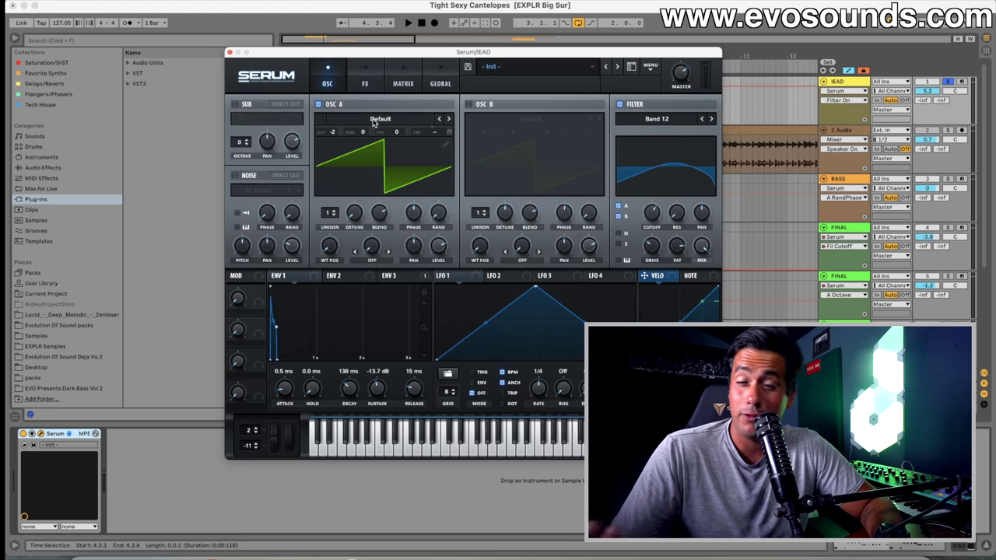
left_click(366, 82)
left_click(330, 80)
left_click(651, 67)
left_click(682, 136)
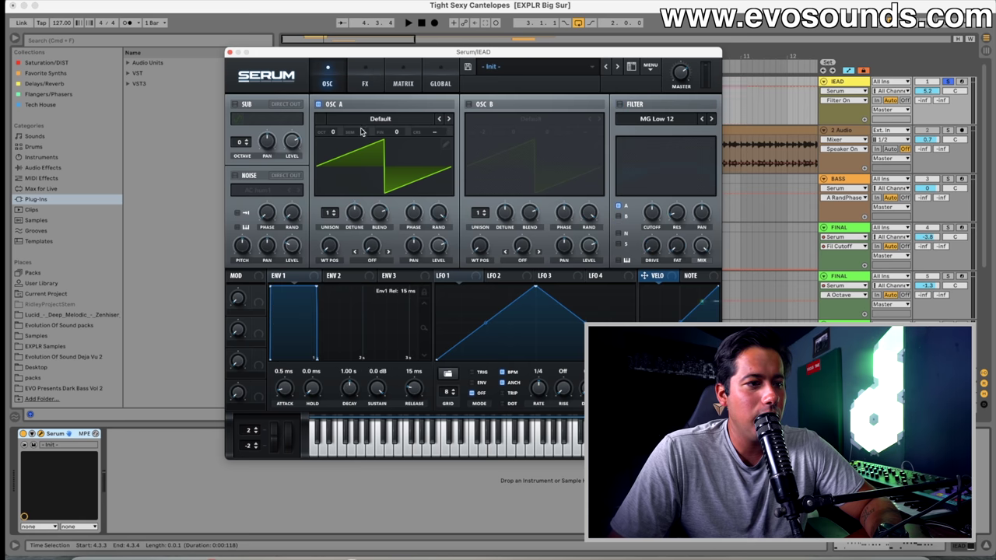
Step: Set oscillator A's octave to -2 and the LEAD track's volume to -1.3 dB, and play the loop
left_click_drag(333, 132, 335, 163)
left_click_drag(939, 94, 939, 86)
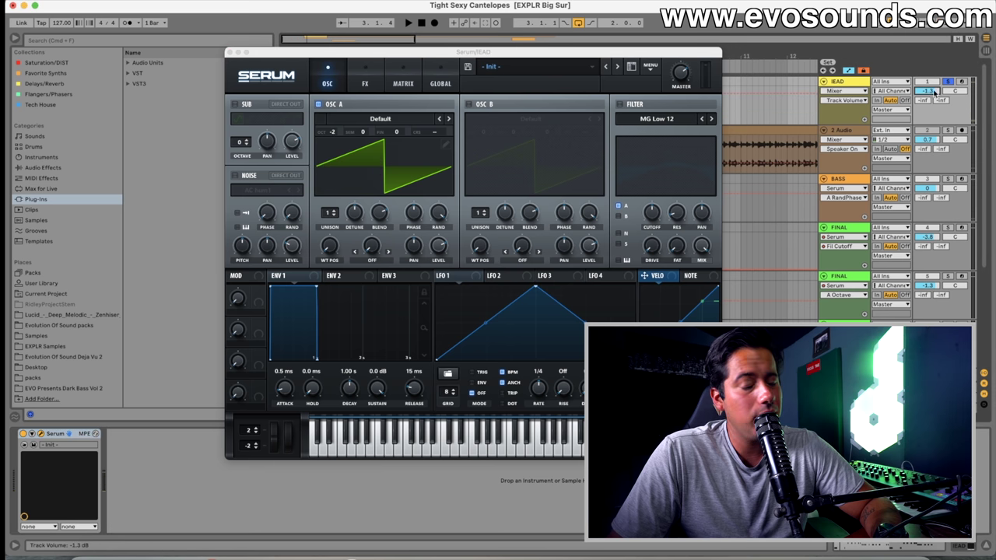
key("space")
left_click_drag(335, 133, 338, 124)
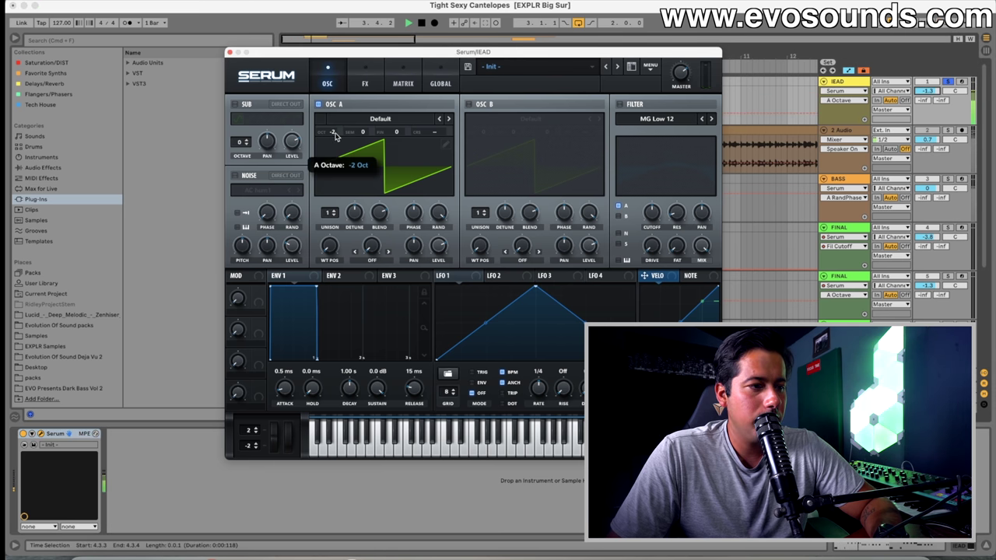
Step: Enable the filter as High 24 with a cutoff of about 311 Hz, and adjust its resonance
left_click(624, 106)
left_click(654, 118)
mouse_move(646, 133)
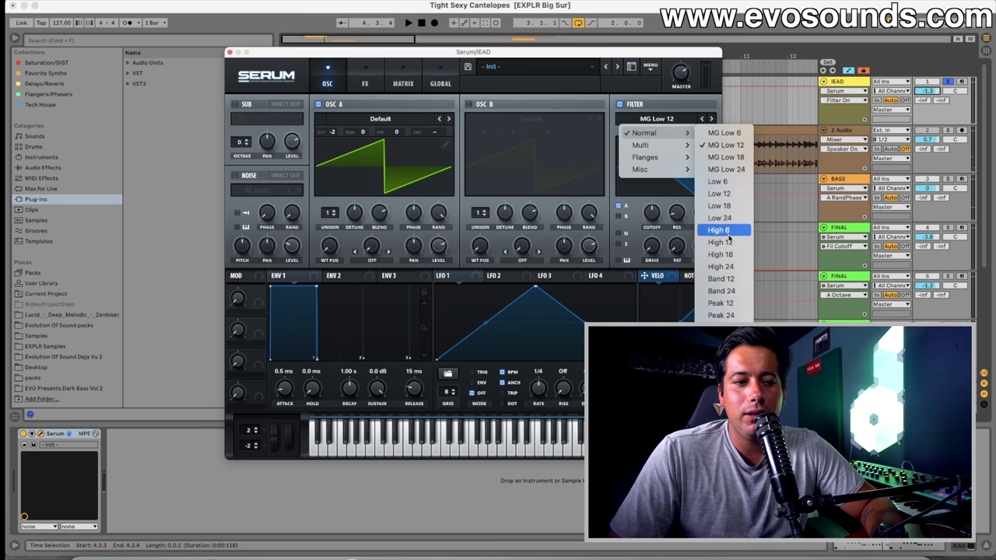
left_click(721, 266)
left_click(651, 218)
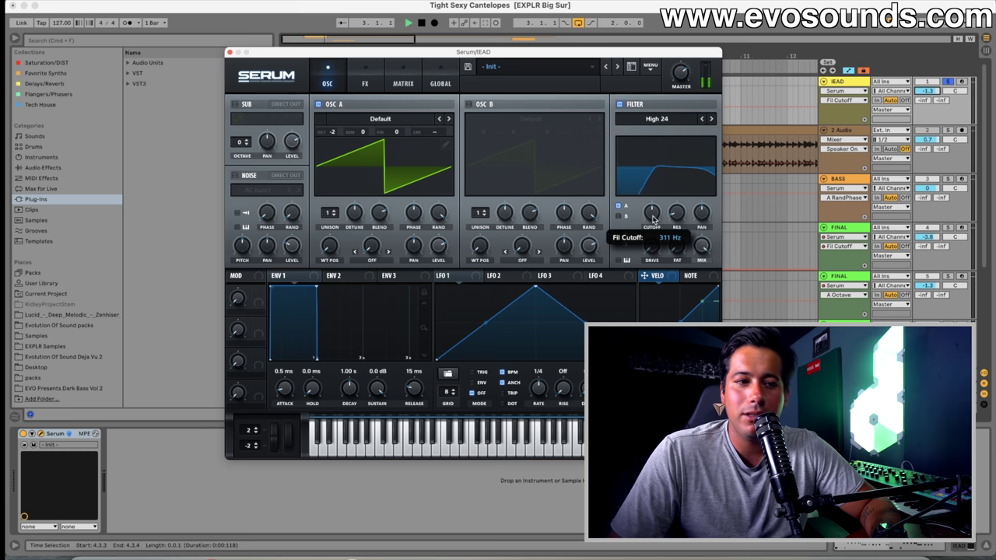
mouse_move(675, 217)
left_mouse_down()
mouse_move(663, 209)
mouse_move(670, 220)
left_mouse_up()
Step: Change the filter to Band 12 with a higher cutoff, and turn on always-on portamento
left_click(656, 118)
mouse_move(646, 133)
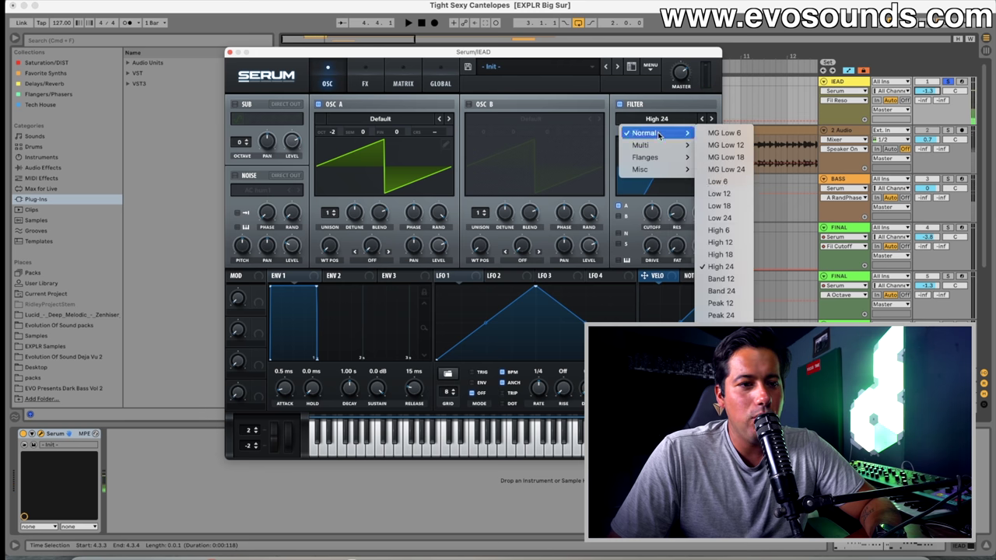
left_click(720, 278)
left_click_drag(653, 212, 662, 217)
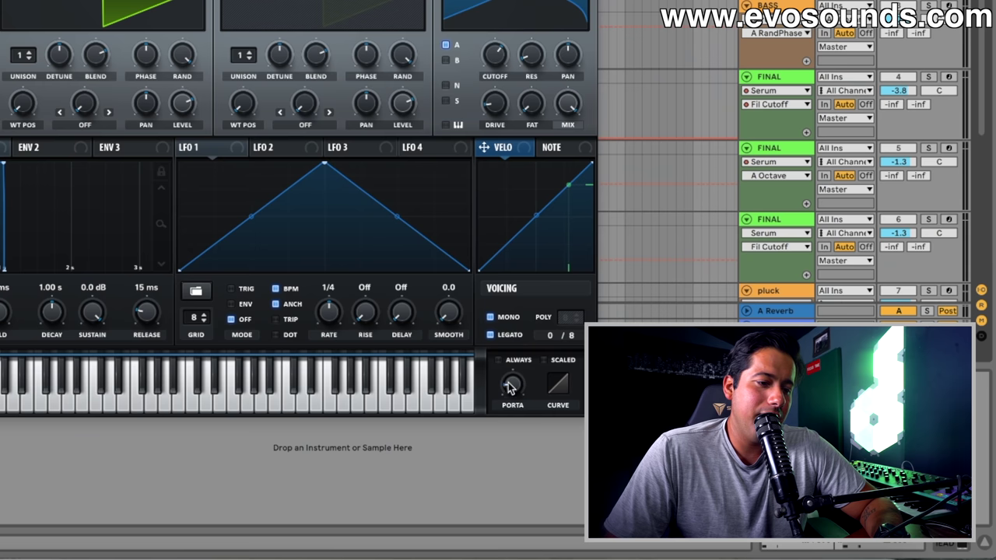
left_click(512, 364)
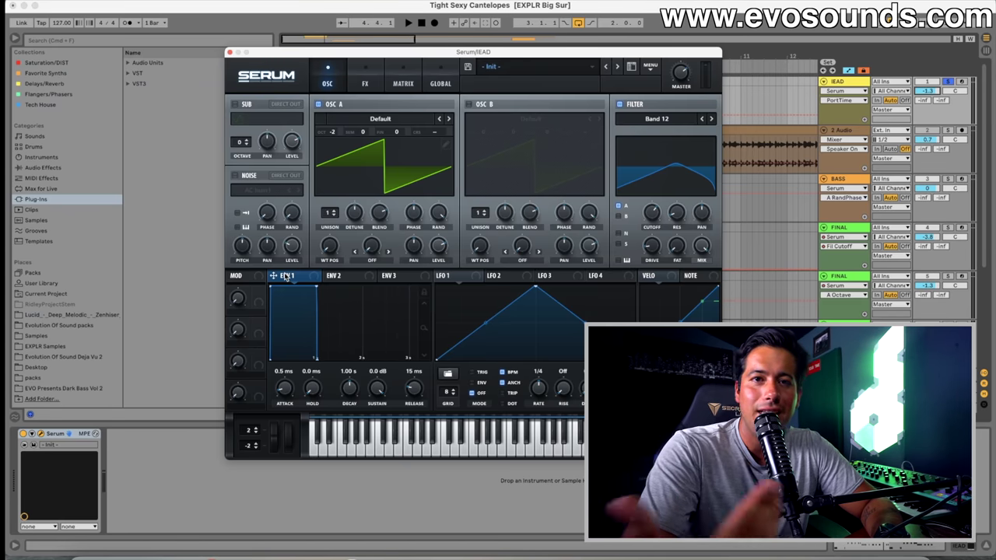
Step: Shape envelope 1 with a decay of about 118 ms and a sustain of about -6.7 dB
mouse_move(375, 388)
left_mouse_down()
mouse_move(373, 404)
mouse_move(335, 405)
mouse_move(372, 387)
mouse_move(354, 393)
mouse_move(367, 413)
mouse_move(351, 387)
mouse_move(372, 381)
left_mouse_up()
key("space")
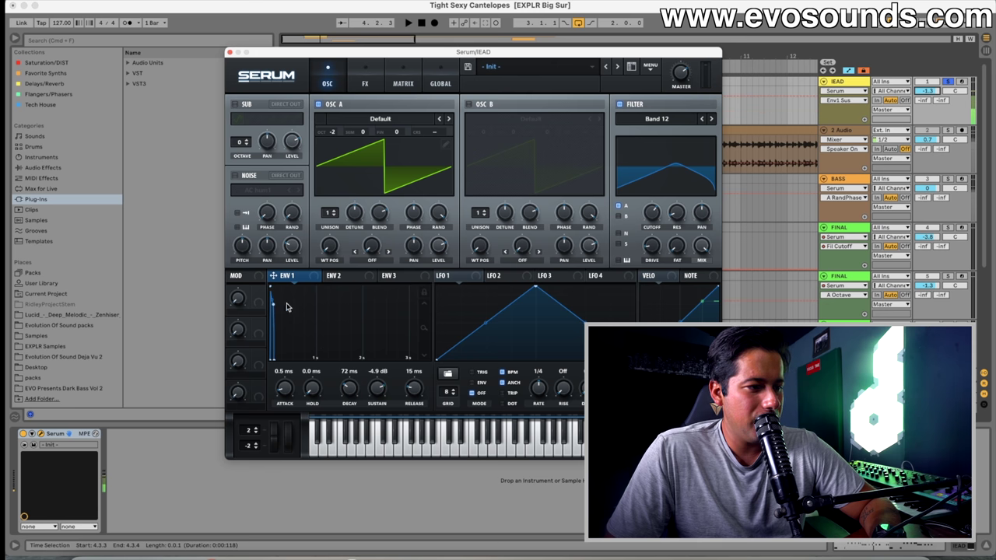
key("space")
left_click_drag(354, 381, 363, 387)
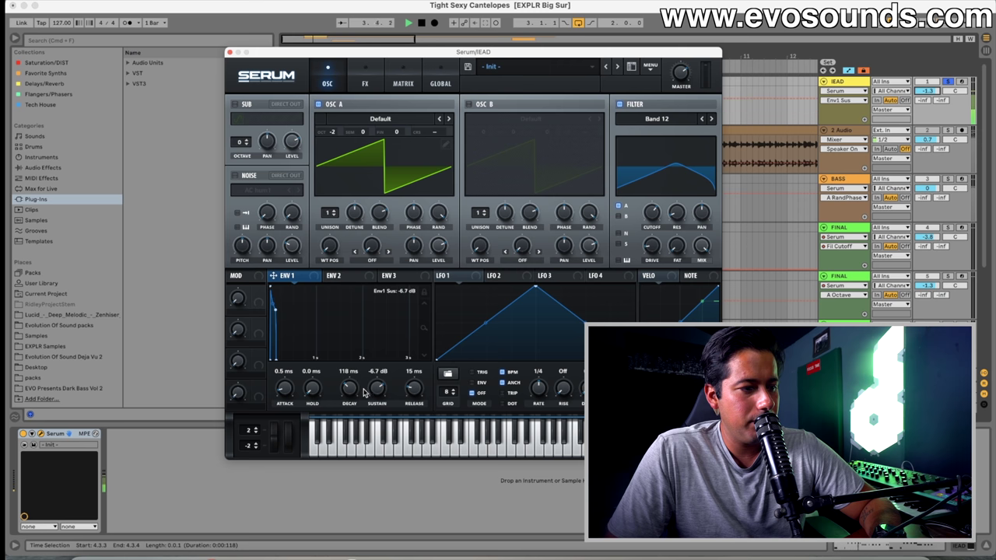
left_click(439, 244)
key("space")
Step: Give envelope 3 zero sustain and a decay of about 235 ms, and assign it to oscillator A's coarse pitch at about -7
left_click(401, 278)
left_click_drag(379, 386, 337, 467)
left_click_drag(350, 387, 352, 424)
left_click_drag(384, 276, 438, 161)
key("space")
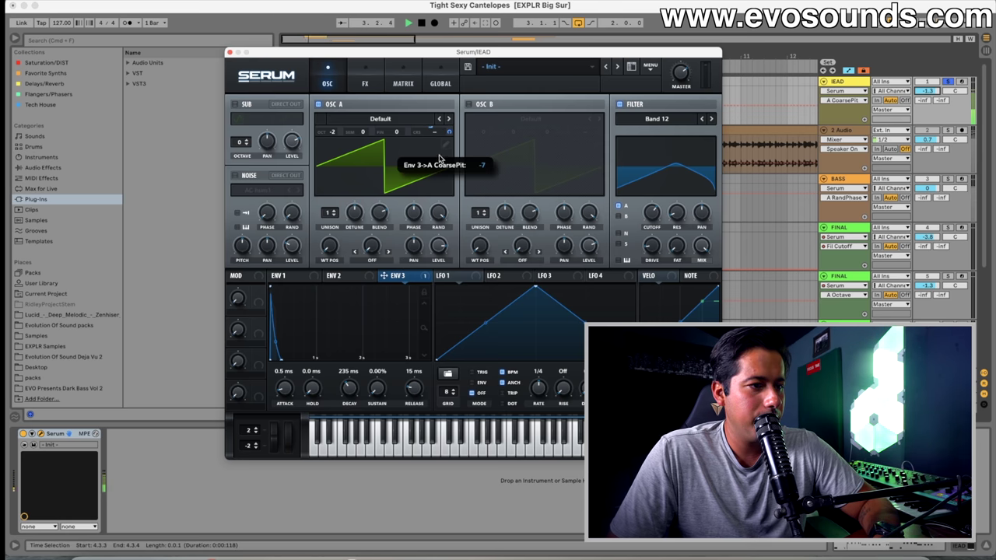
Step: Shorten envelope 3's decay to about 12 ms and fine-tune its modulation of oscillator A's coarse pitch
left_click_drag(349, 388, 339, 398)
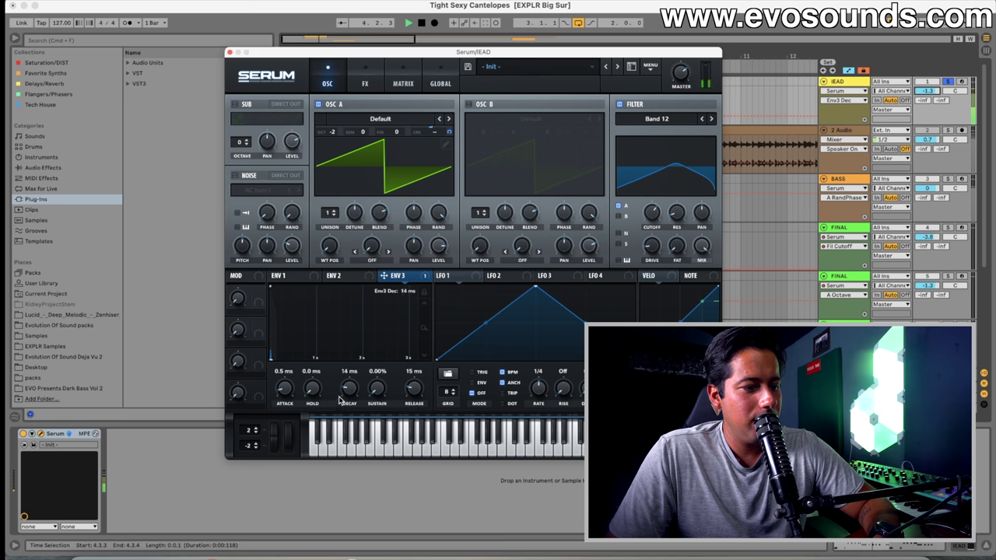
left_click_drag(449, 131, 448, 134)
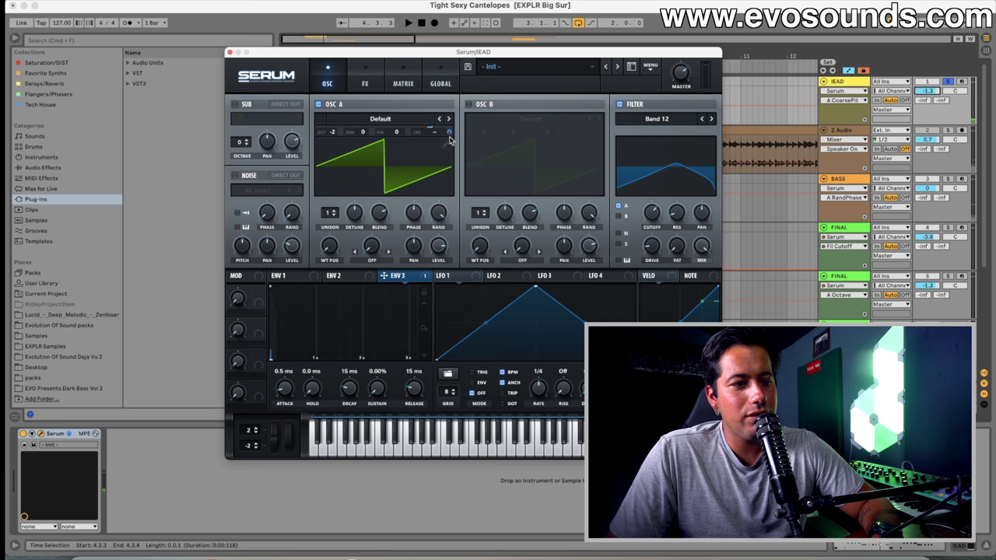
key("space")
mouse_move(354, 379)
left_mouse_down()
mouse_move(356, 368)
mouse_move(353, 376)
left_mouse_up()
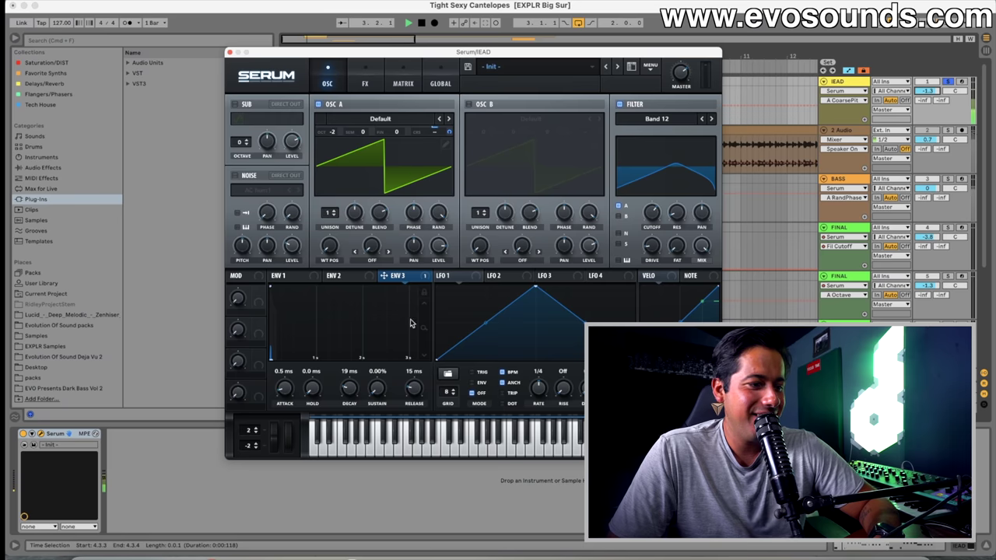
left_click_drag(372, 342, 376, 346)
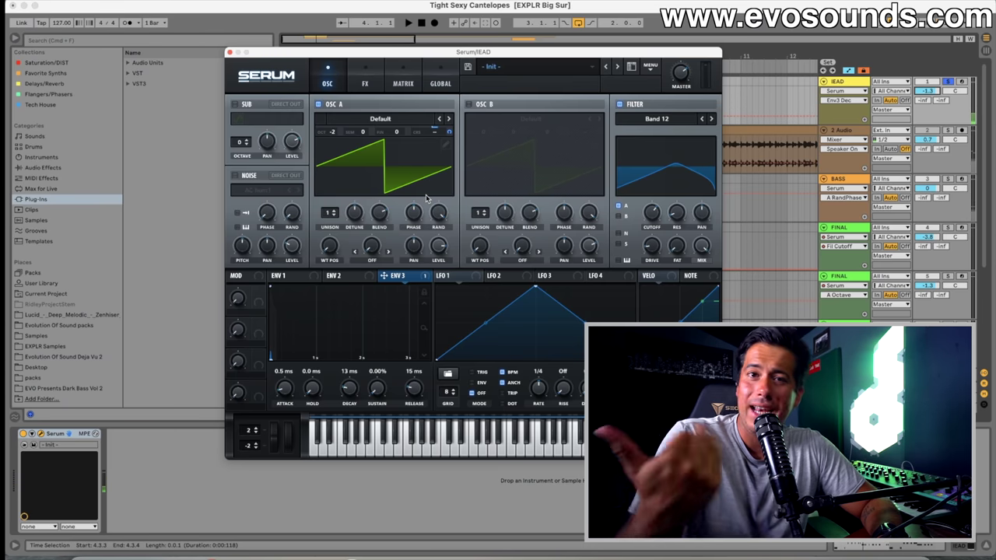
left_click_drag(348, 394, 348, 398)
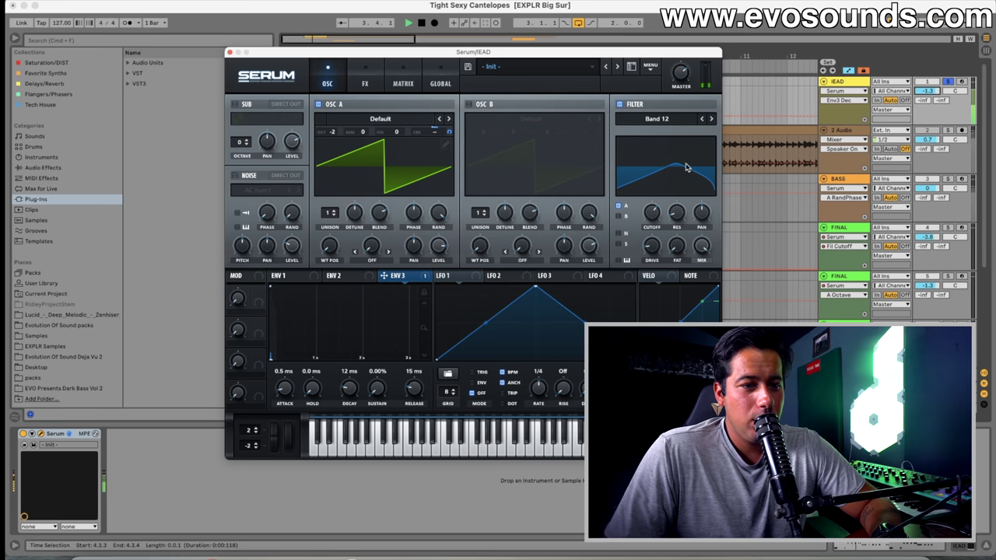
Step: Change the filter to High 18, lower its cutoff and set the resonance to about 16%
left_click(653, 207)
left_click(656, 119)
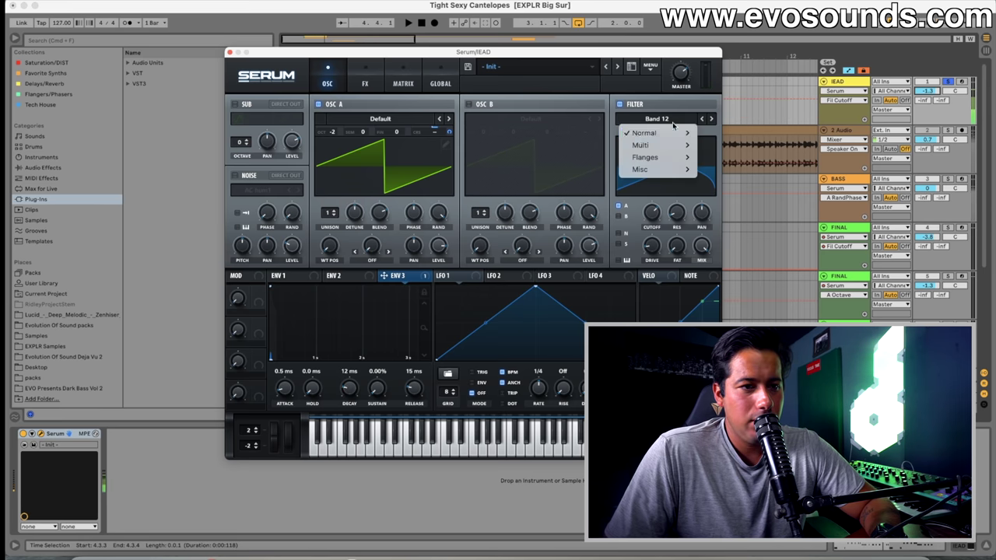
mouse_move(653, 133)
left_click(720, 266)
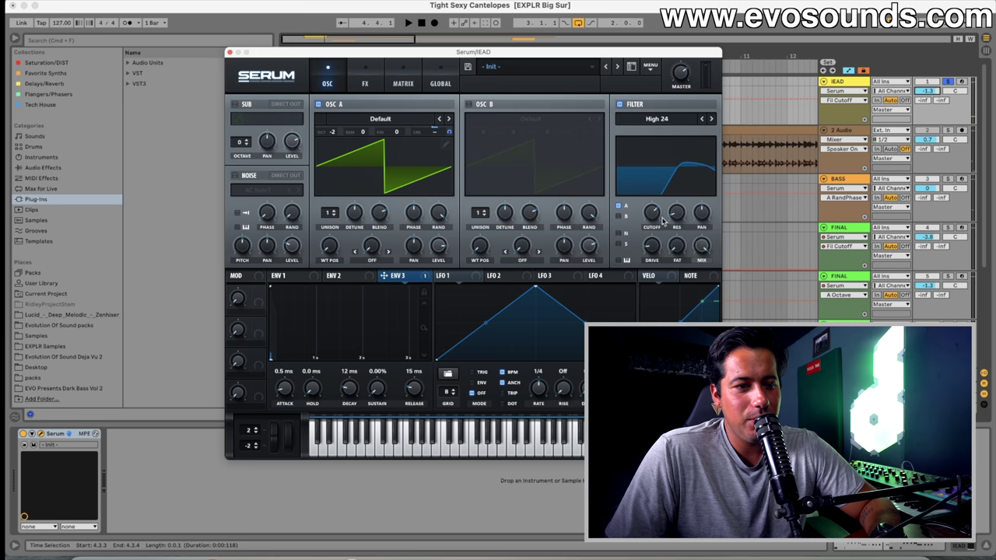
left_click_drag(653, 220, 651, 227)
key("space")
left_click(704, 118)
left_click_drag(676, 219, 652, 211)
key("space")
left_click_drag(669, 217, 667, 220)
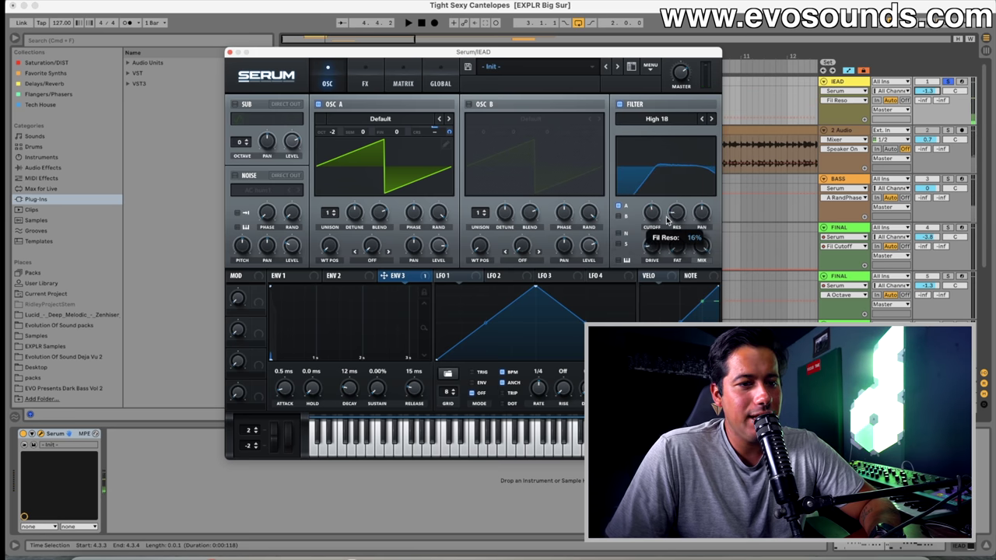
Step: Add a Tube distortion effect to the lead and set its drive to about 51%
left_click(364, 83)
left_click(241, 124)
key("space")
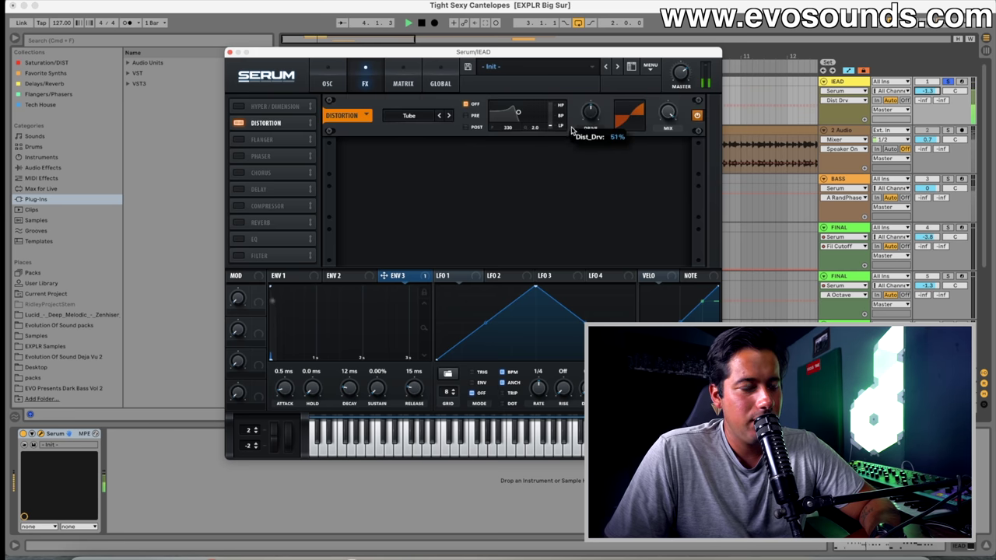
key("space")
Step: Add an EQ with a low cut on the lower band and a peak at a raised frequency on the upper band
left_click(239, 239)
left_click(481, 169)
key("space")
left_click_drag(402, 157, 403, 148)
left_click(546, 161)
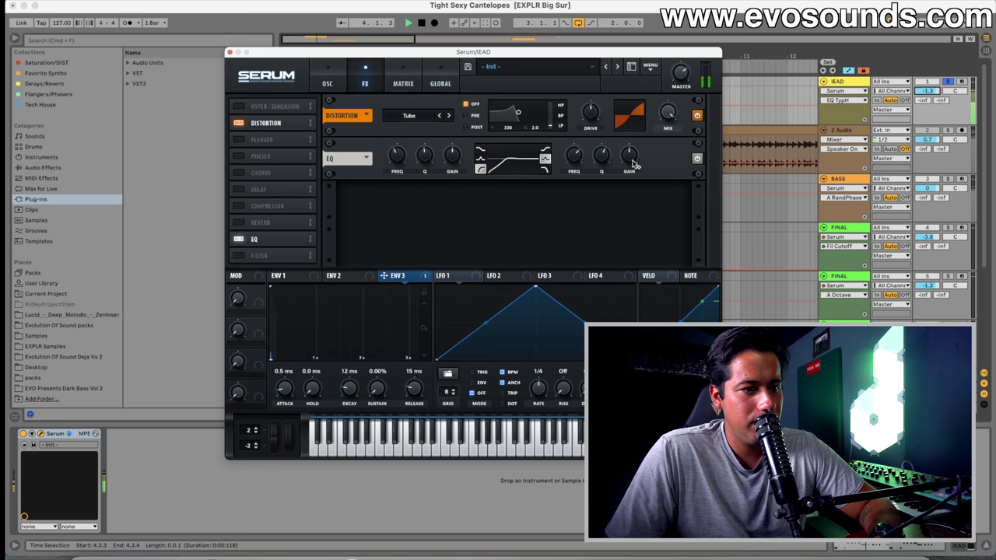
left_click_drag(576, 159, 581, 153)
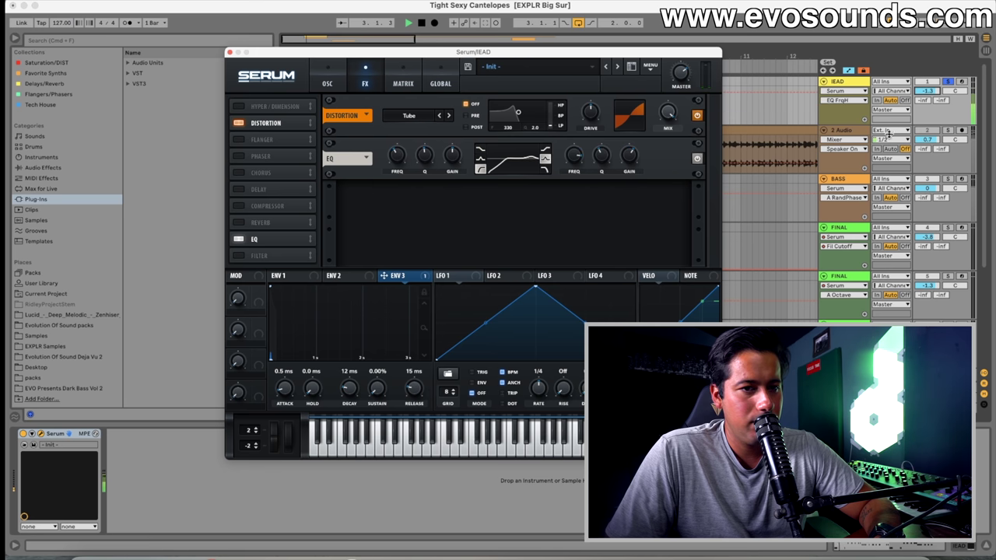
Step: Compare the lead with the soloed reference audio, set envelope 3's decay to 25 ms and adjust the filter cutoff
left_click(947, 130)
left_click(948, 82)
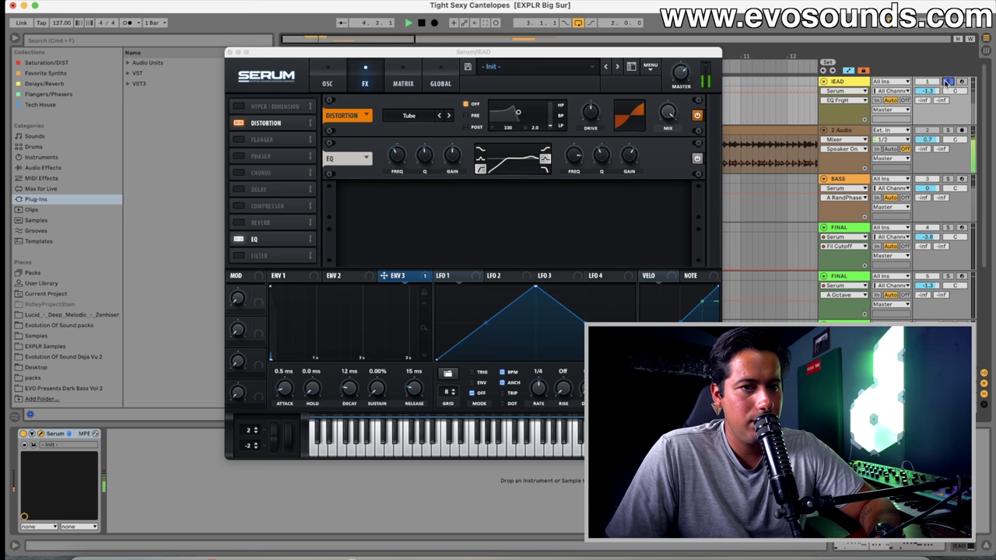
left_click(334, 88)
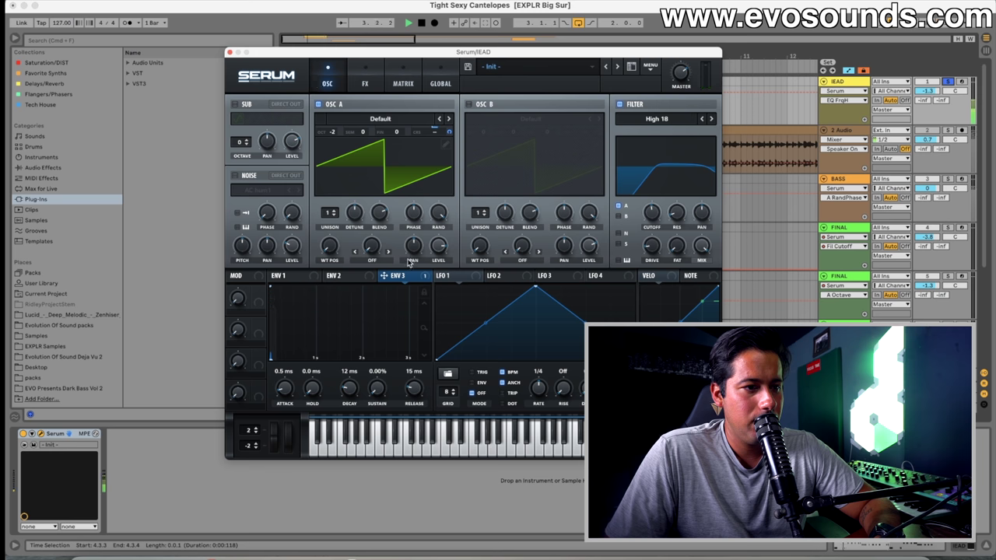
left_click_drag(359, 390, 359, 386)
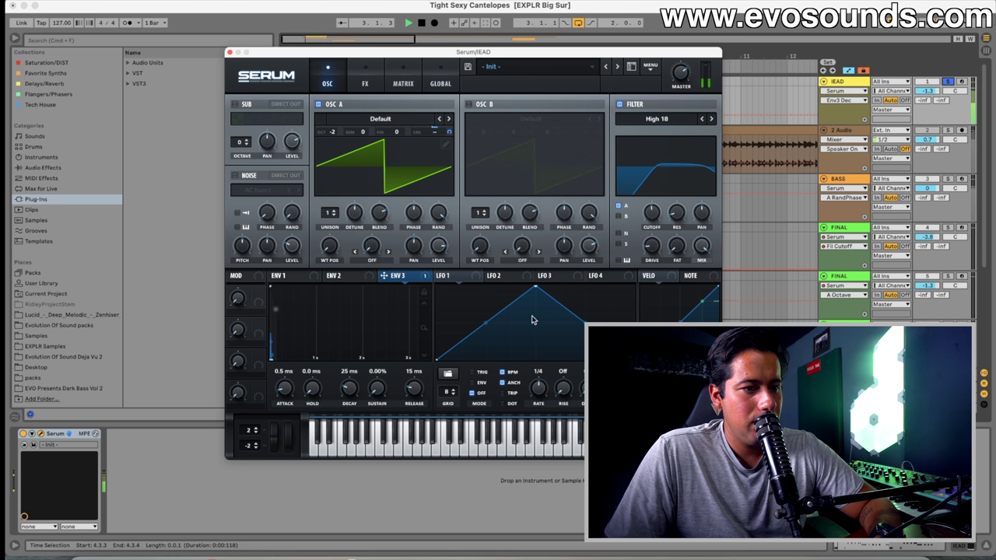
left_click_drag(652, 213, 652, 216)
Step: Raise the EQ's low-cut frequency, adjust its upper band gain, and set the distortion drive to about 40% with a new mix
left_click(368, 88)
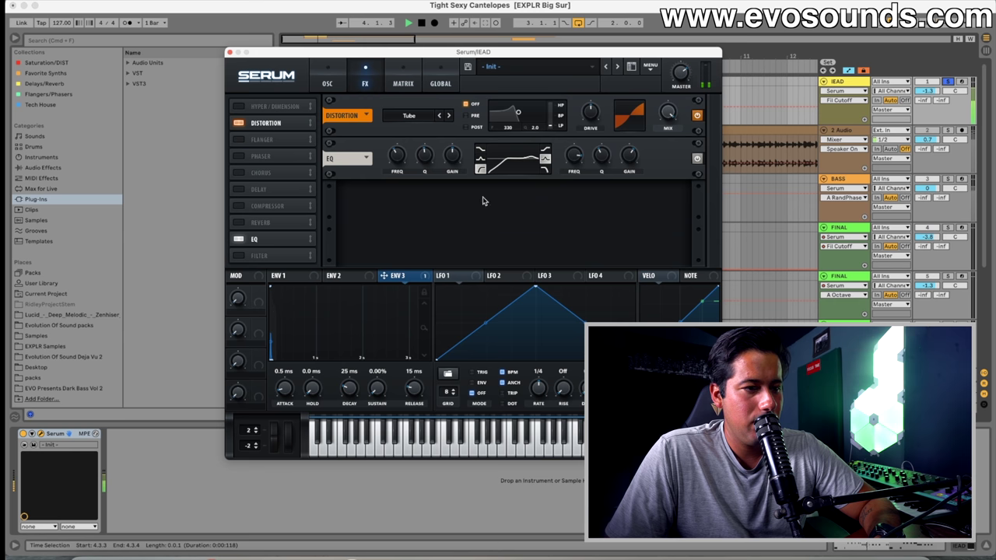
left_click_drag(397, 155, 398, 147)
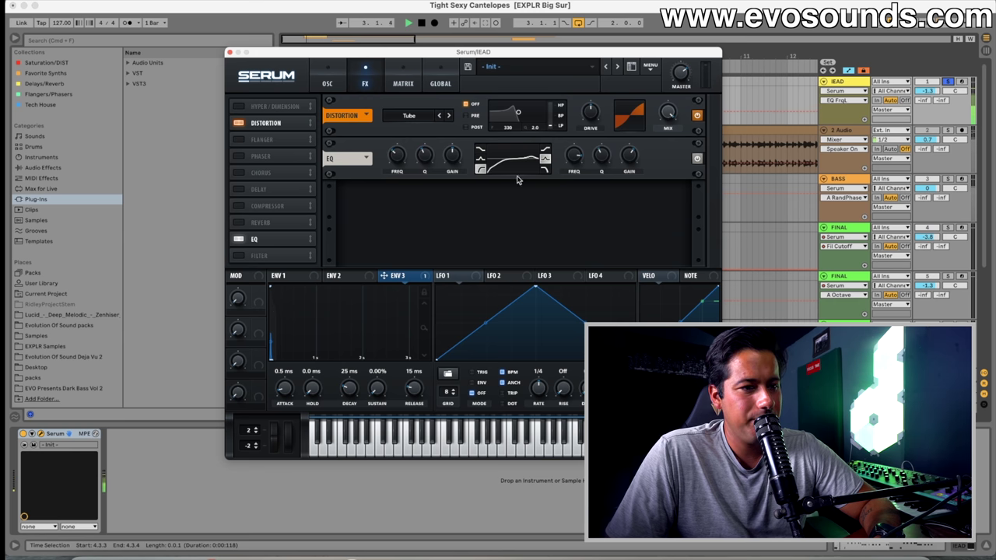
left_click_drag(626, 152, 626, 157)
left_click_drag(592, 114, 588, 121)
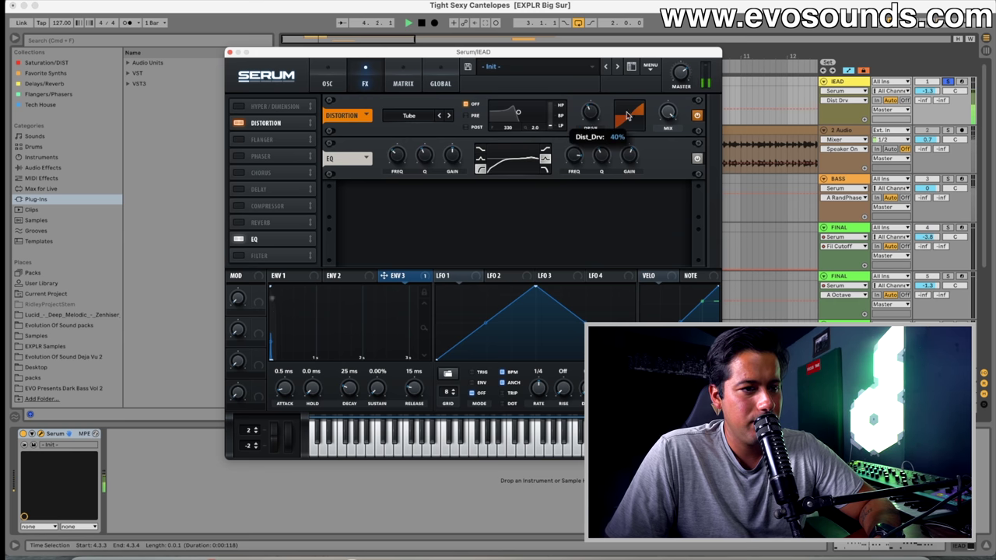
left_click_drag(666, 107, 663, 122)
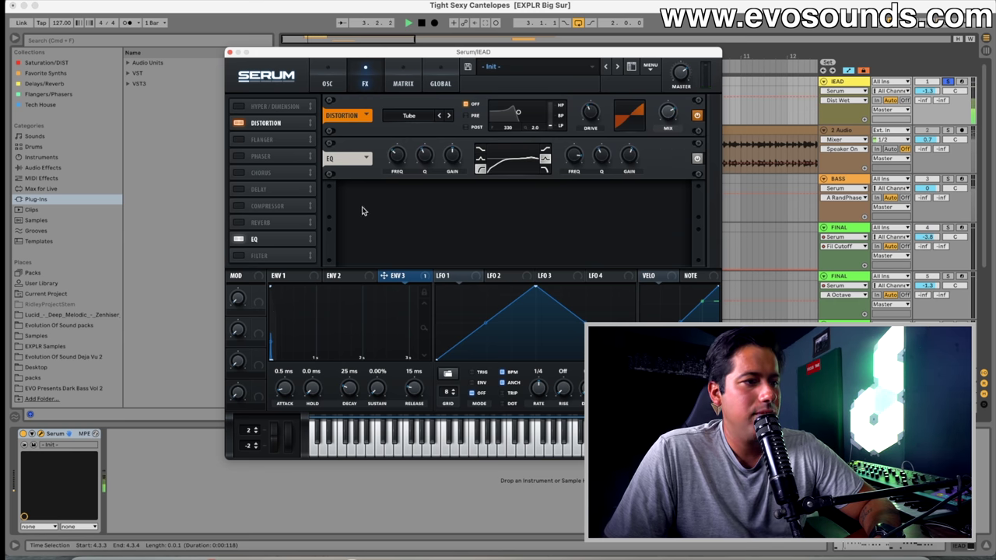
Step: Try a reverb on the lead with an adjusted size, and remove the reverb again
left_click(249, 226)
left_click(430, 154)
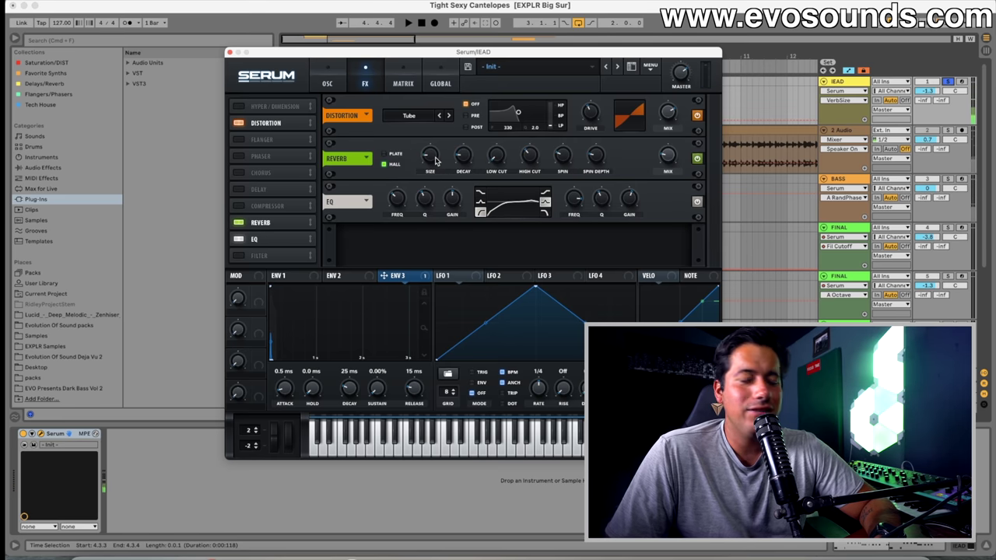
left_click(240, 223)
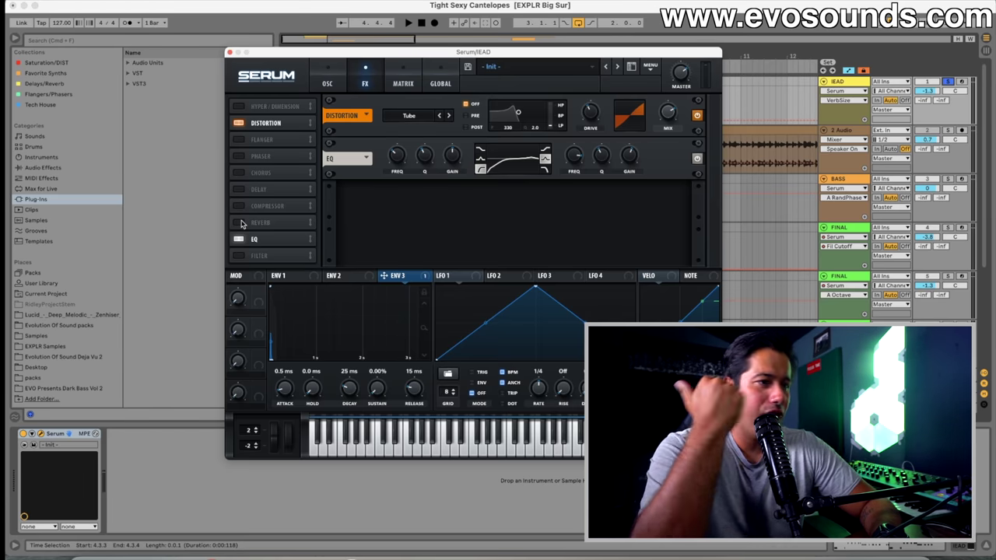
Step: Try the analog BS2 - Subby Saw wavetable on the lead's oscillator A and step through neighbouring wavetables to BS2 - Acid
left_click(301, 77)
left_click(314, 73)
left_click(319, 72)
left_click(369, 117)
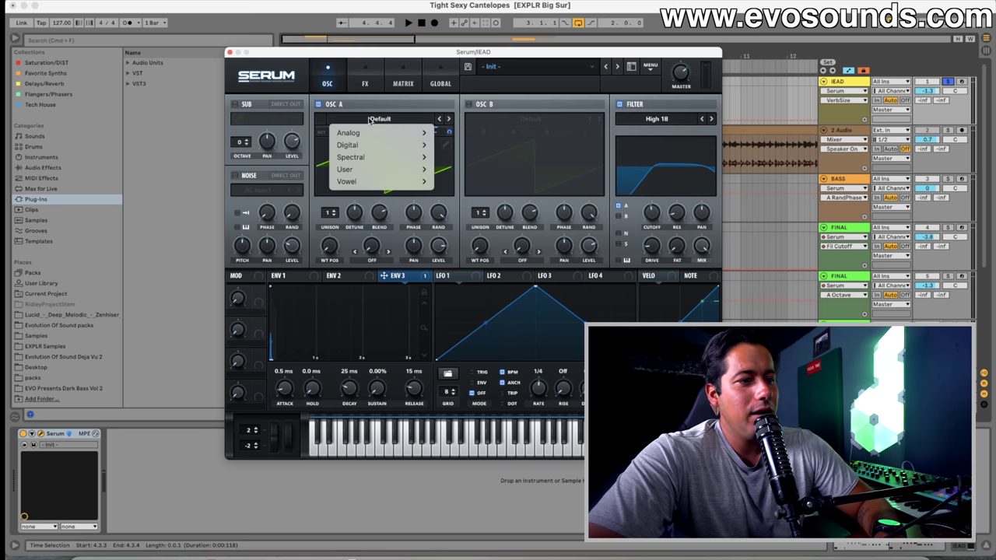
mouse_move(413, 133)
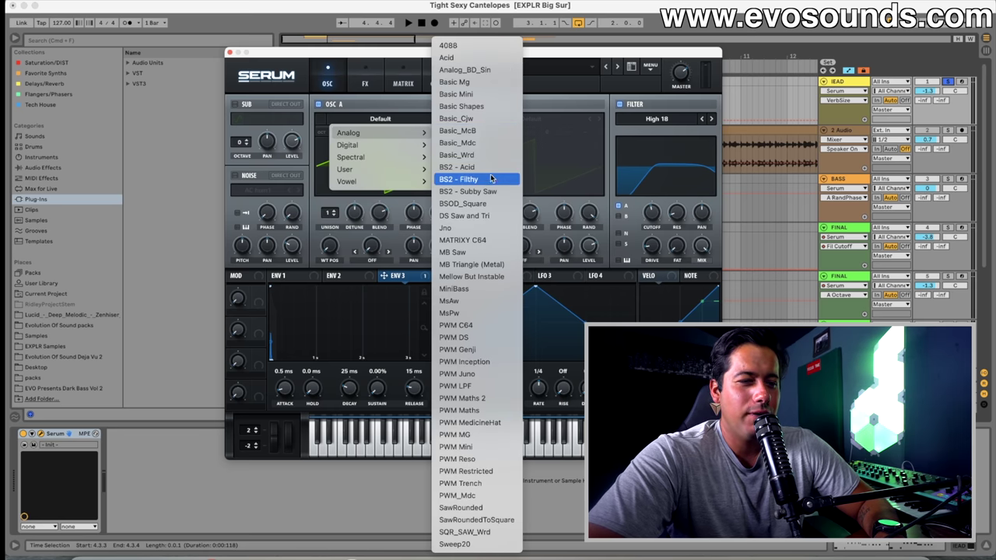
left_click(490, 191)
key("space")
left_click(442, 119)
left_click(442, 118)
left_click(442, 118)
left_click(441, 117)
left_click(449, 118)
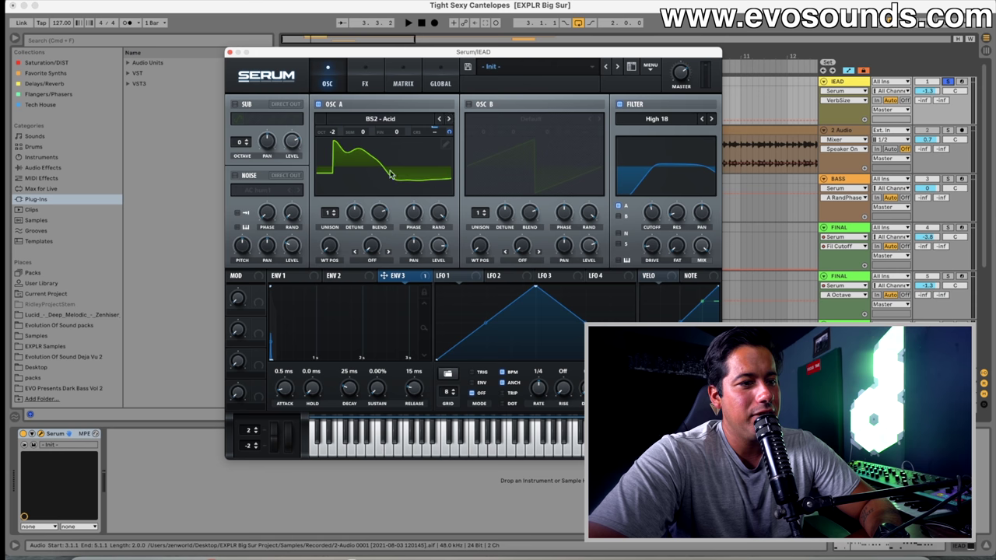
Step: Audition BS2 - Acid at wavetable position 38, return to Basic_Mdc, and lower the wavetable position
left_click_drag(333, 251, 332, 241)
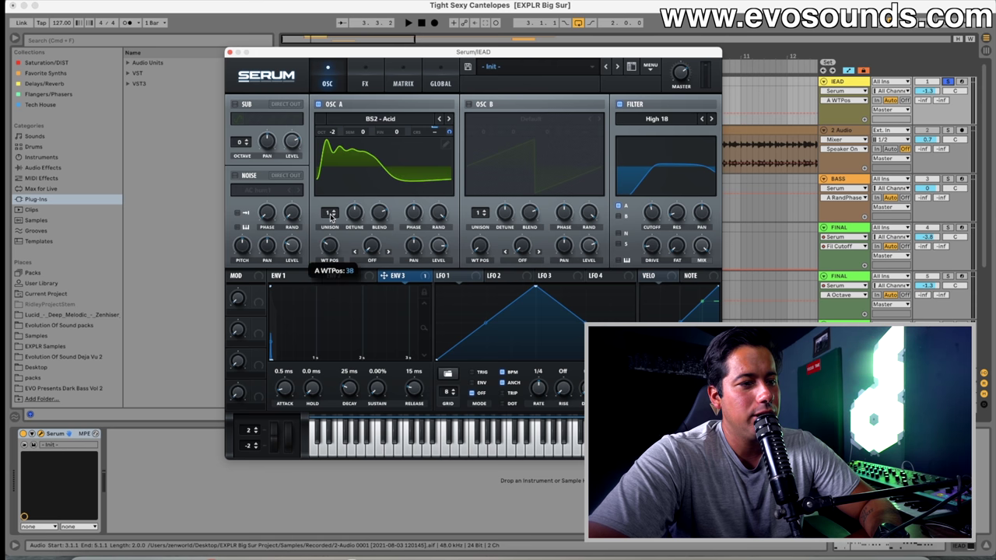
left_click(441, 119)
left_click_drag(328, 246, 318, 320)
key("space")
Step: Load the analog Jno wavetable on the lead's oscillator A and adjust its wavetable position while listening
left_click(413, 118)
left_click(476, 227)
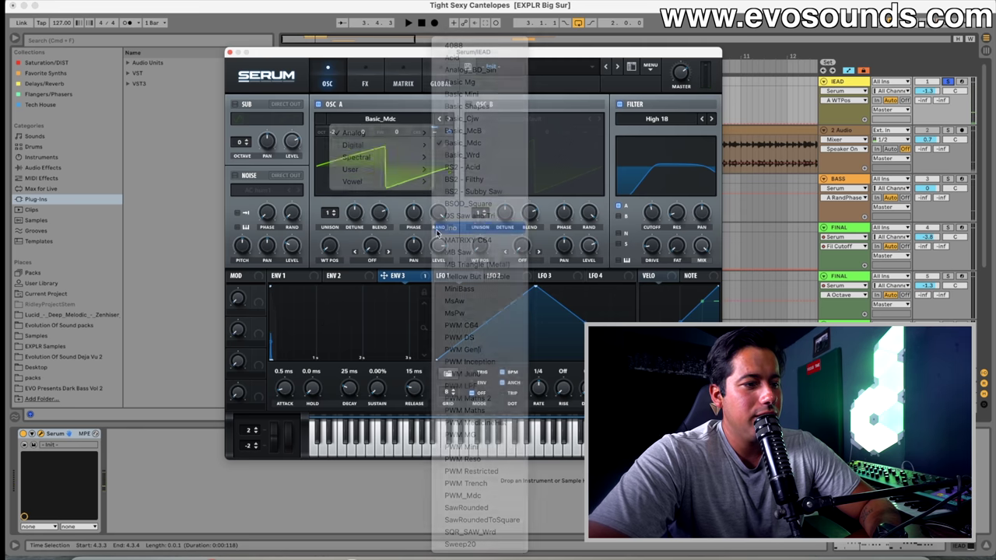
left_click_drag(330, 240, 330, 225)
key("space")
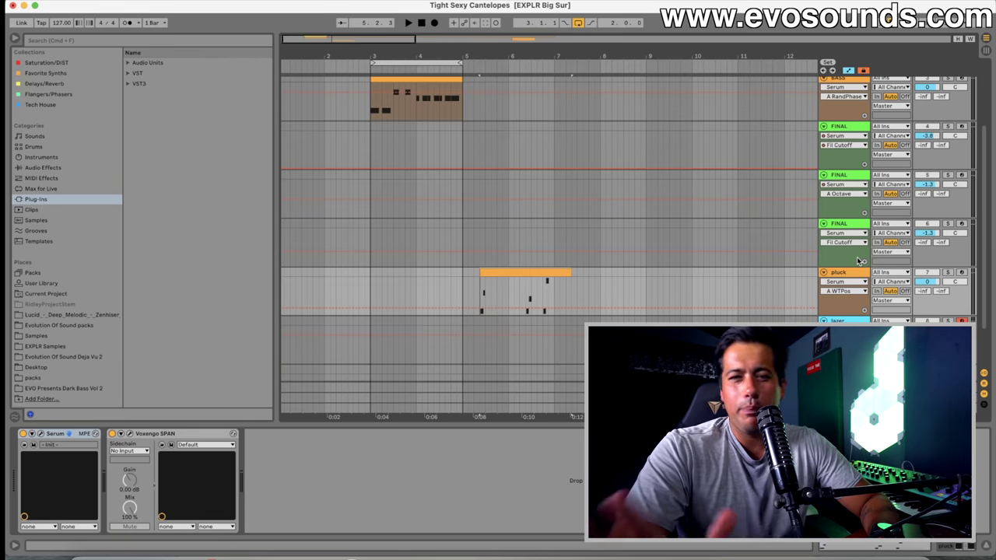
Step: Arm and solo the pluck track and play its clip
left_click(859, 275)
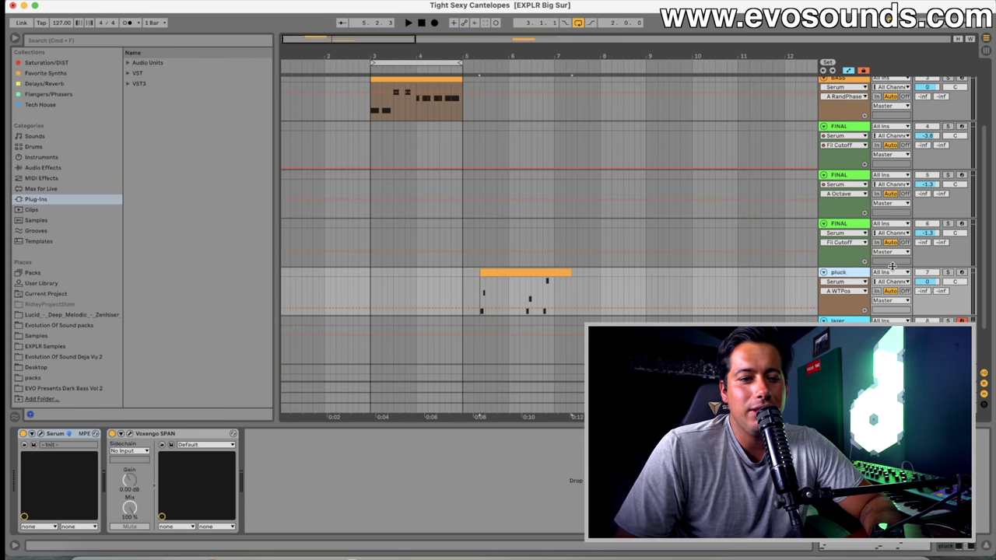
left_click(962, 273)
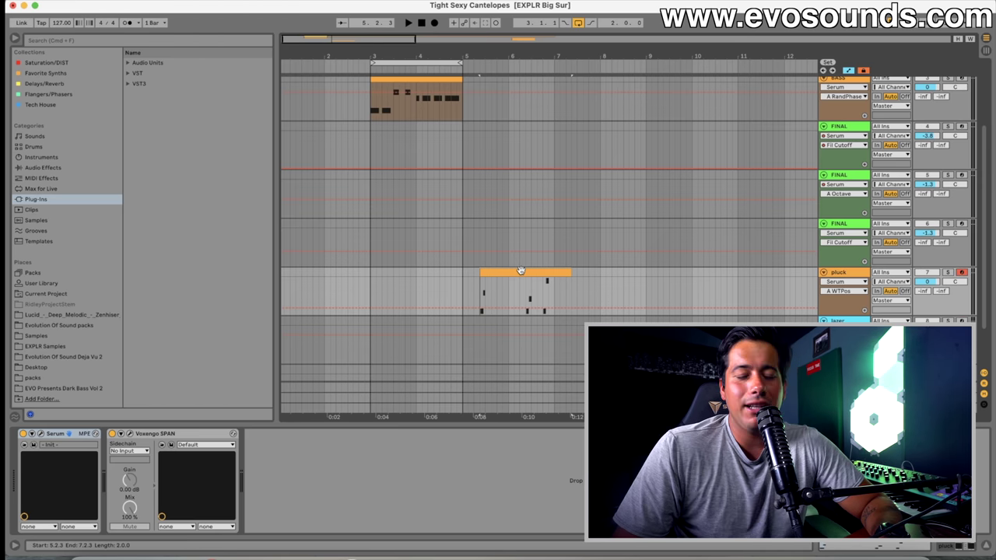
scroll(520, 271, "right", 1)
key("space")
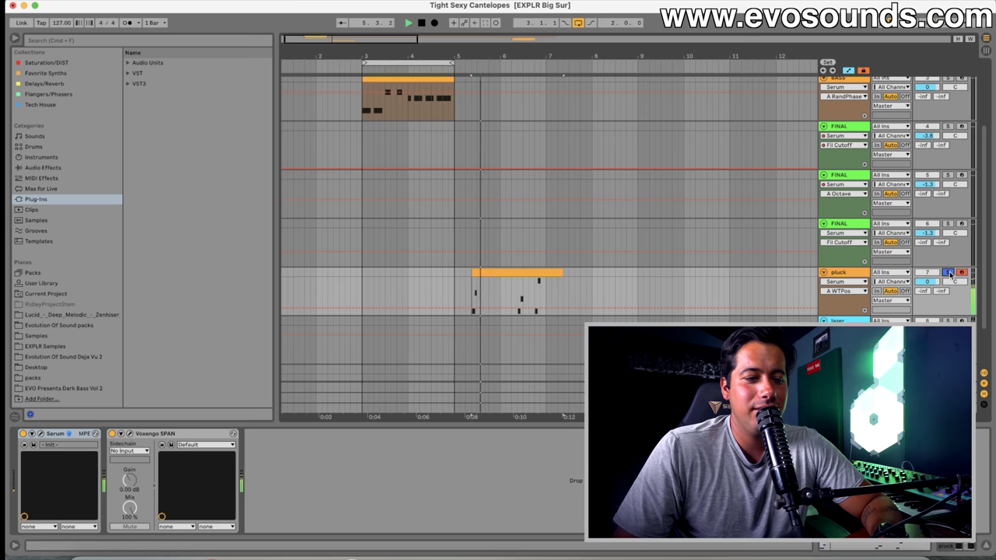
scroll(659, 236, "down", 1)
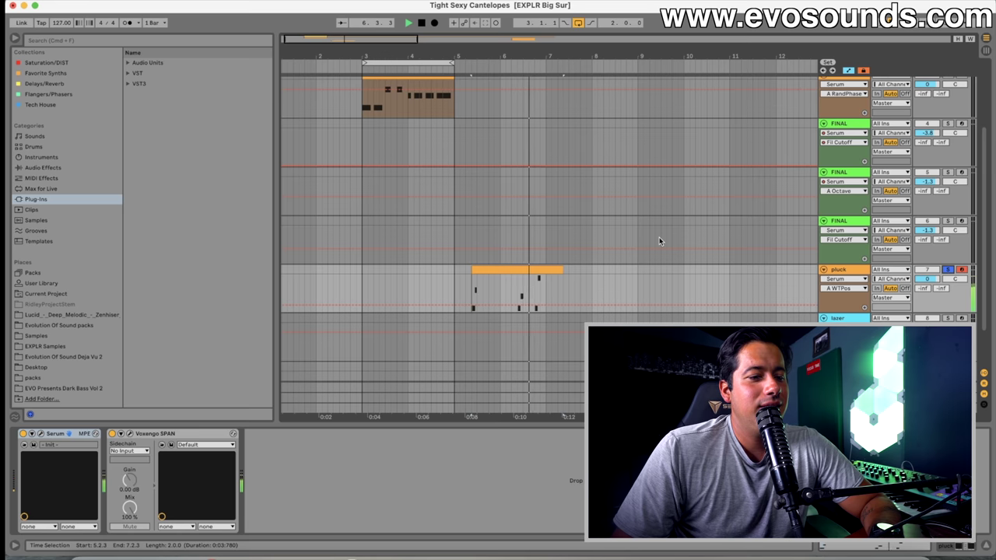
key("space")
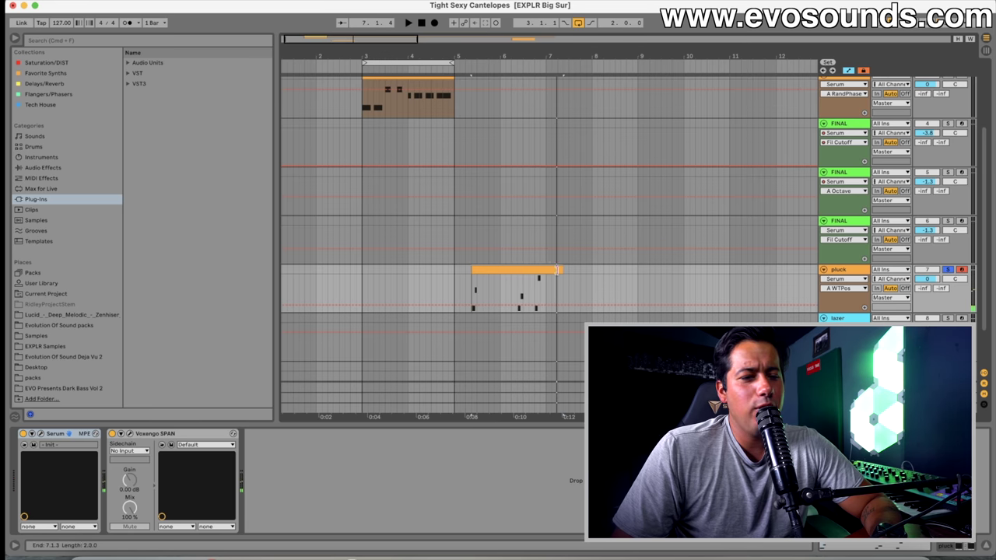
Step: Shorten the pluck clip to end at 7.1.1 and open the pluck track's Serum instance
double_click(538, 269)
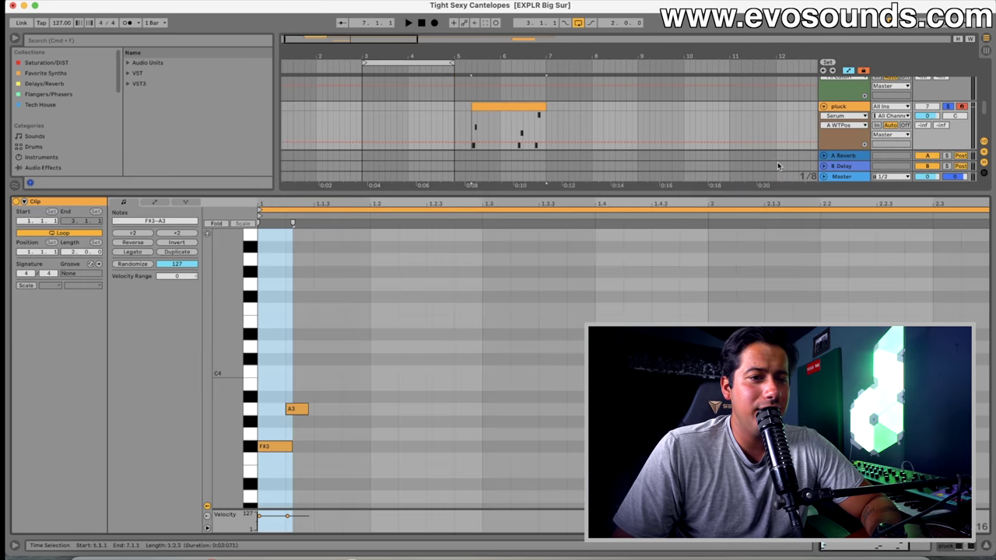
double_click(855, 107)
left_click(44, 433)
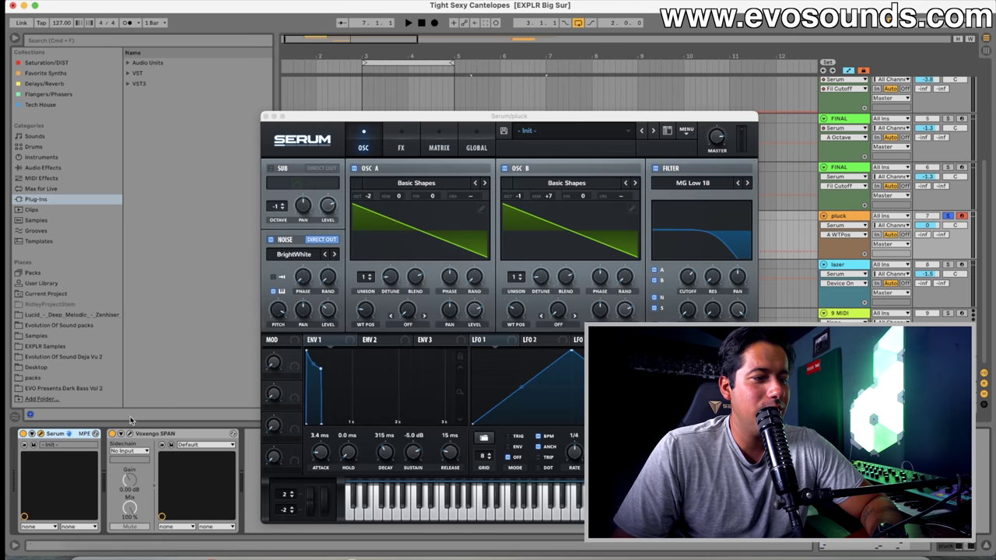
left_click_drag(447, 123, 447, 81)
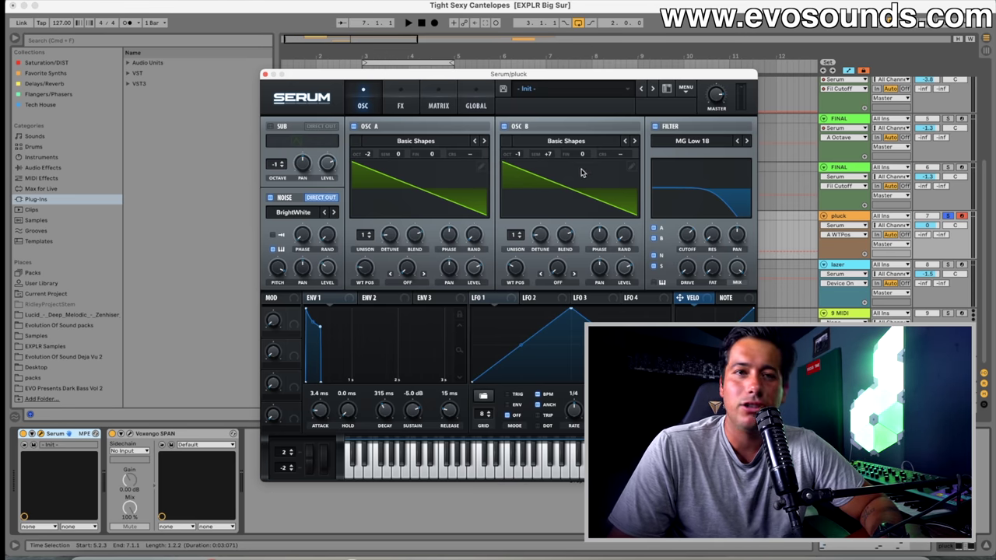
Step: Play the pluck and compare its sound with the noise oscillator and filter switched off and on again
key("space")
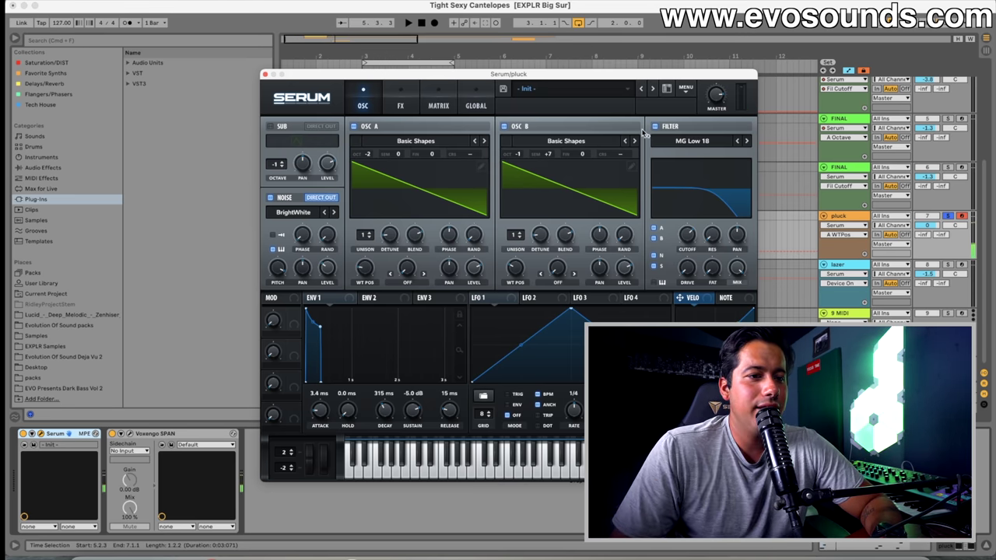
left_click(271, 200)
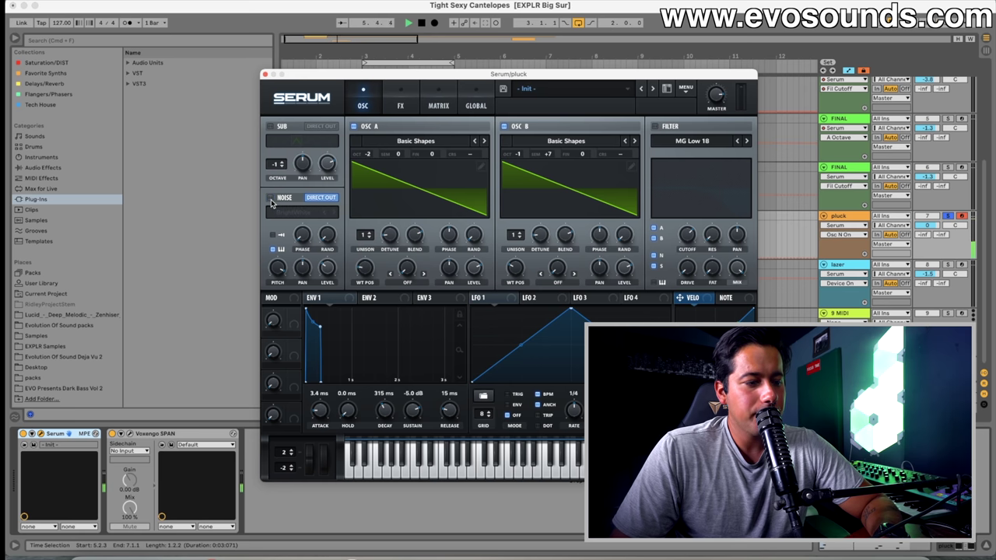
left_click(270, 199)
key("space")
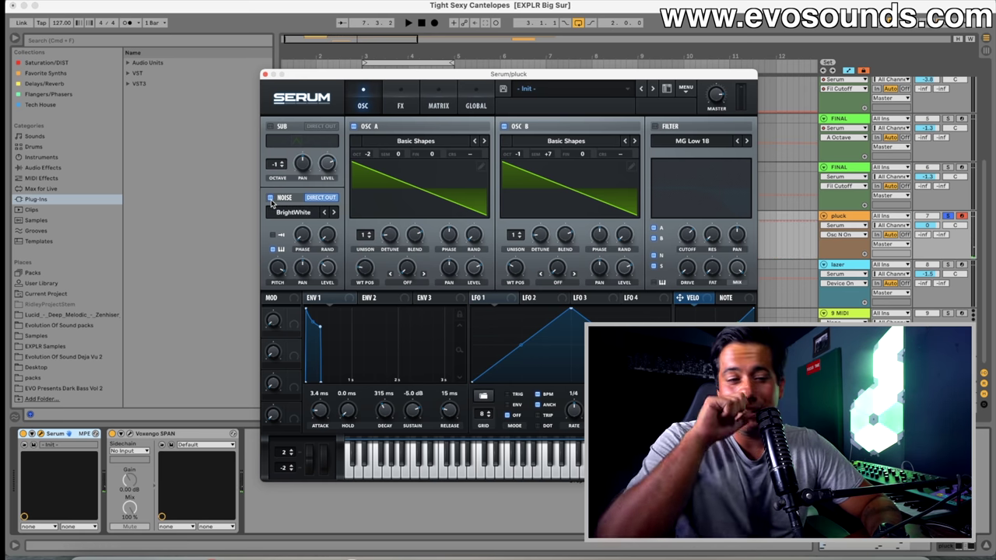
left_click(656, 126)
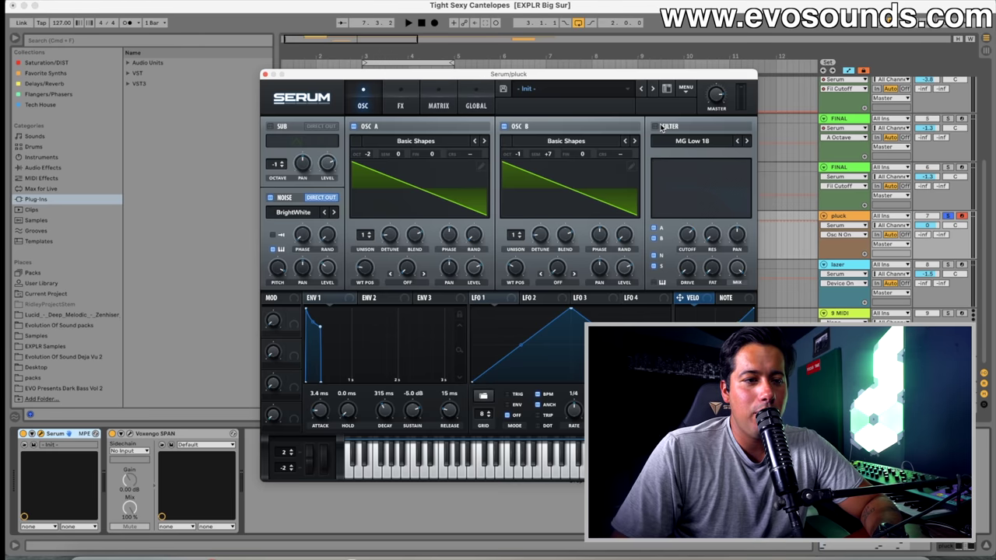
key("space")
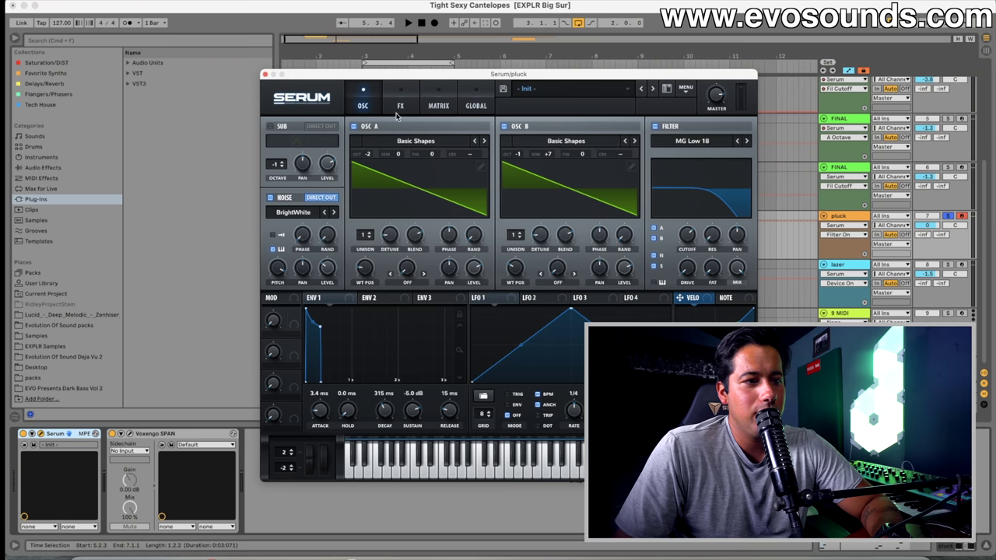
Step: Check the pluck's effects page and initialise the preset
left_click(399, 102)
left_click(362, 96)
left_click(687, 91)
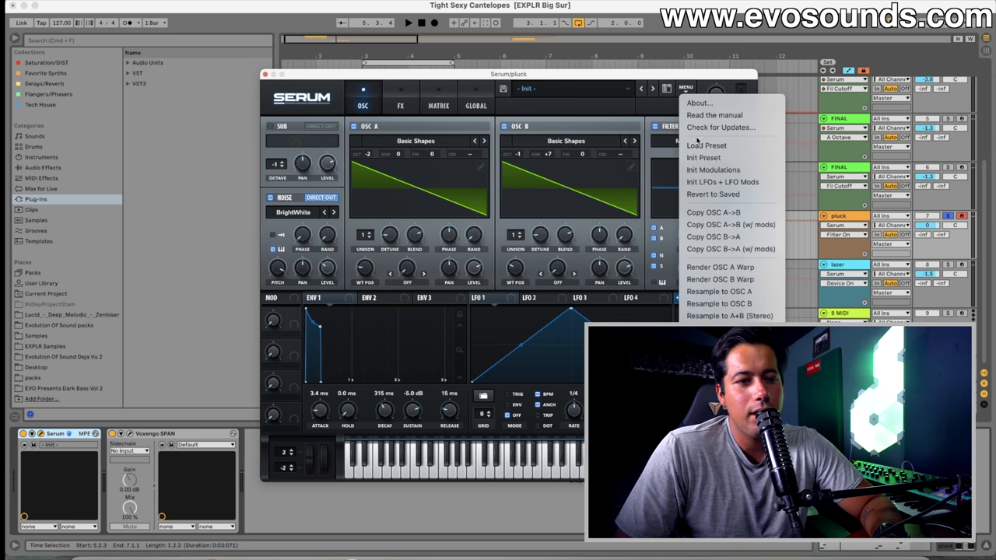
left_click(716, 158)
Step: Enable oscillator B at +7 semitones and -1 octave, and set oscillator A to -2 octaves
left_click(504, 126)
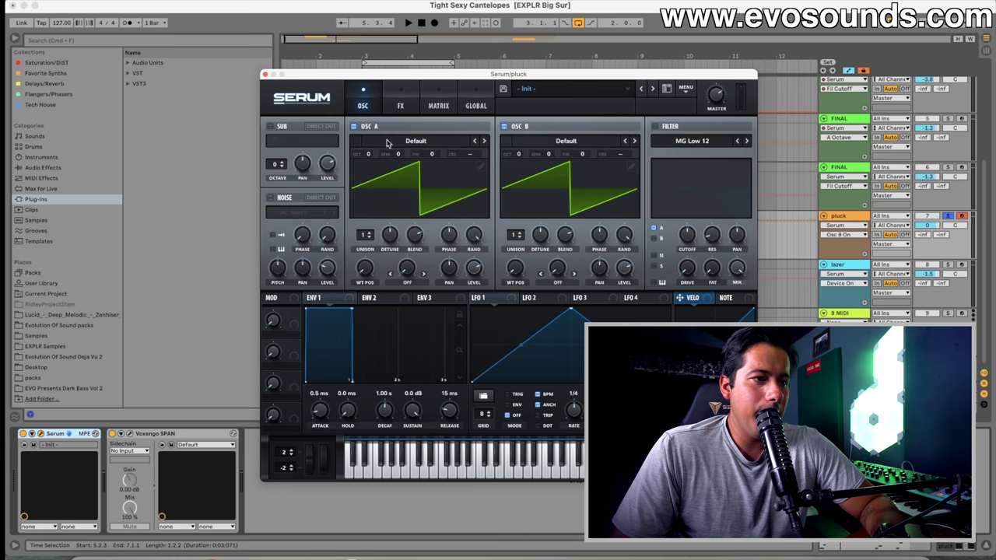
left_click_drag(547, 153, 557, 138)
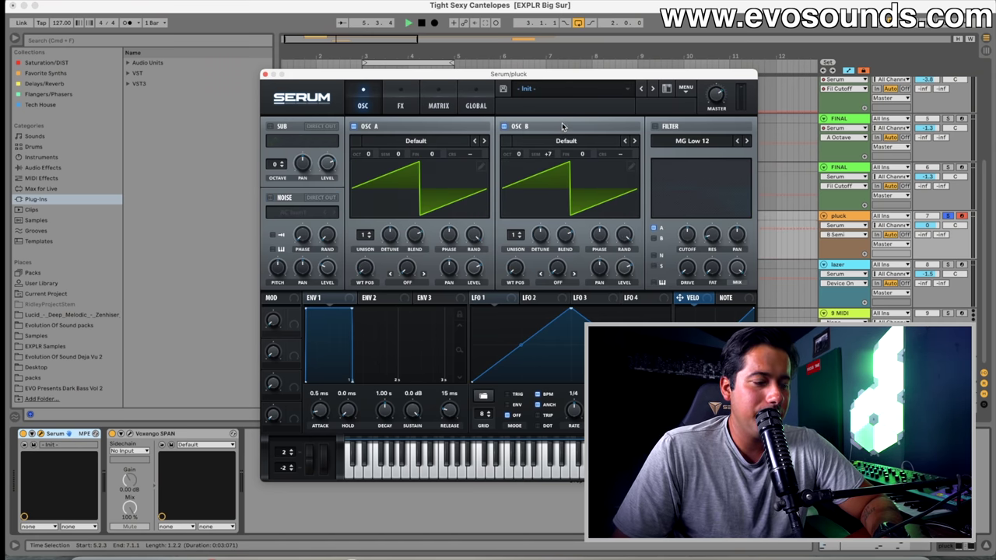
left_click_drag(368, 154, 368, 161)
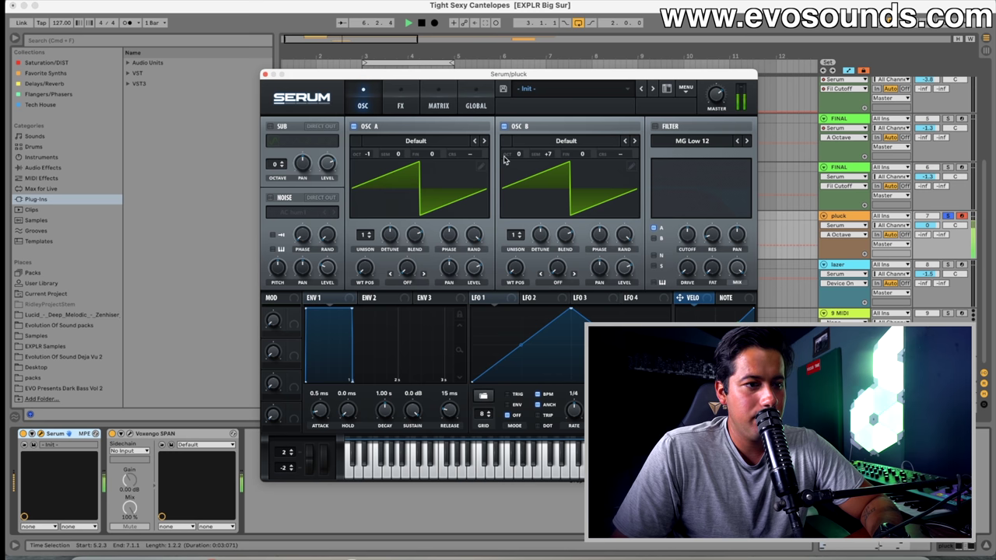
left_click_drag(501, 155, 462, 174)
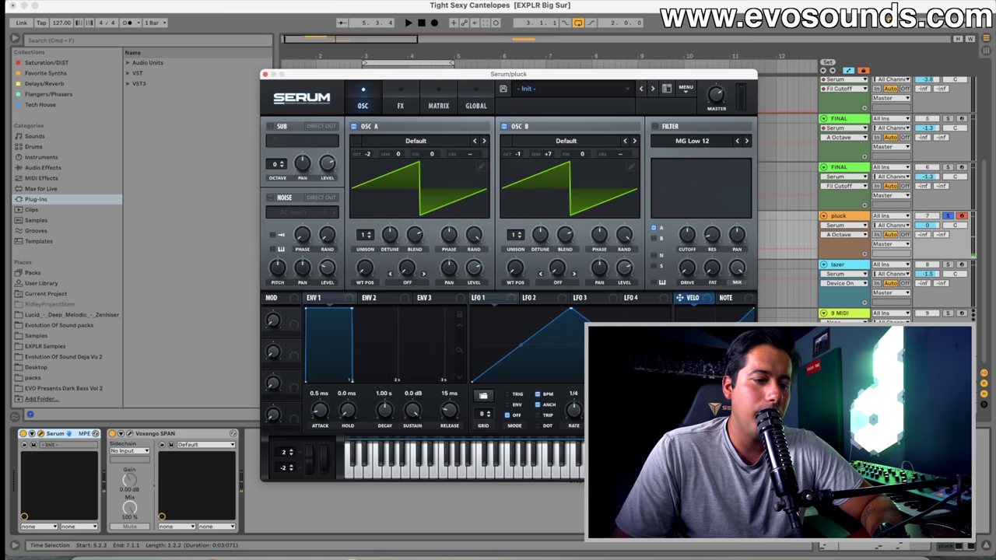
Step: Enable the noise oscillator with the analog BrightWhite sample, route it direct out, and adjust its level
left_click(286, 201)
left_click(293, 212)
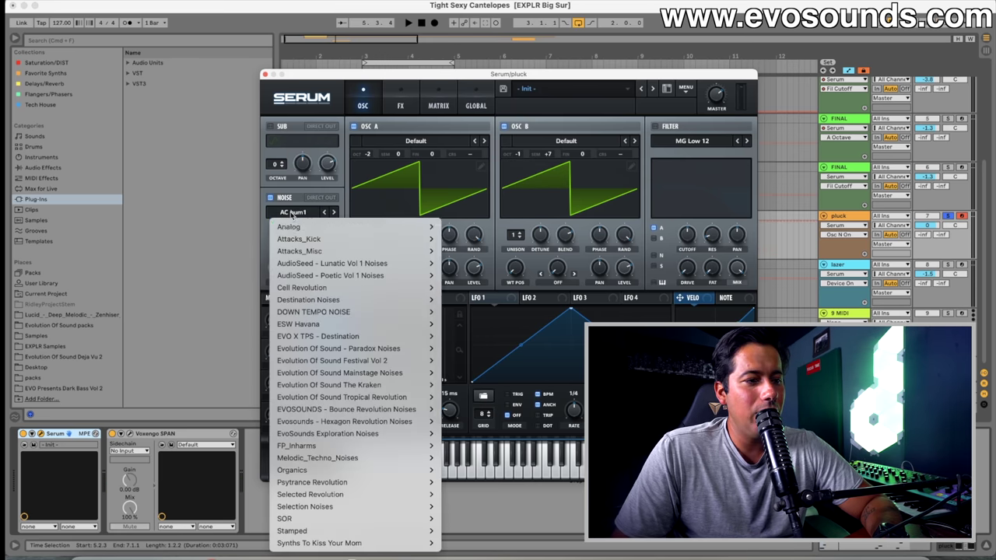
mouse_move(290, 226)
left_click(451, 275)
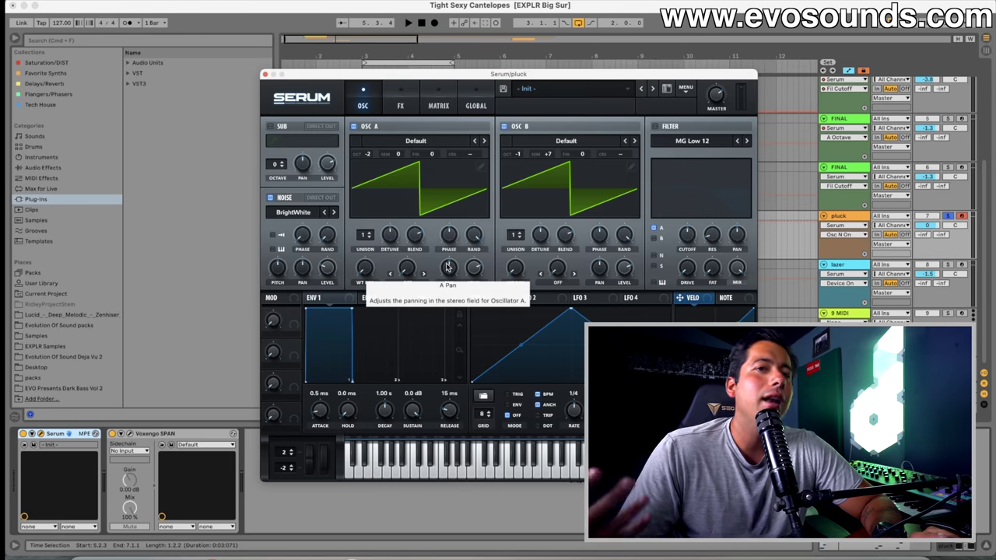
left_click_drag(327, 267, 330, 292)
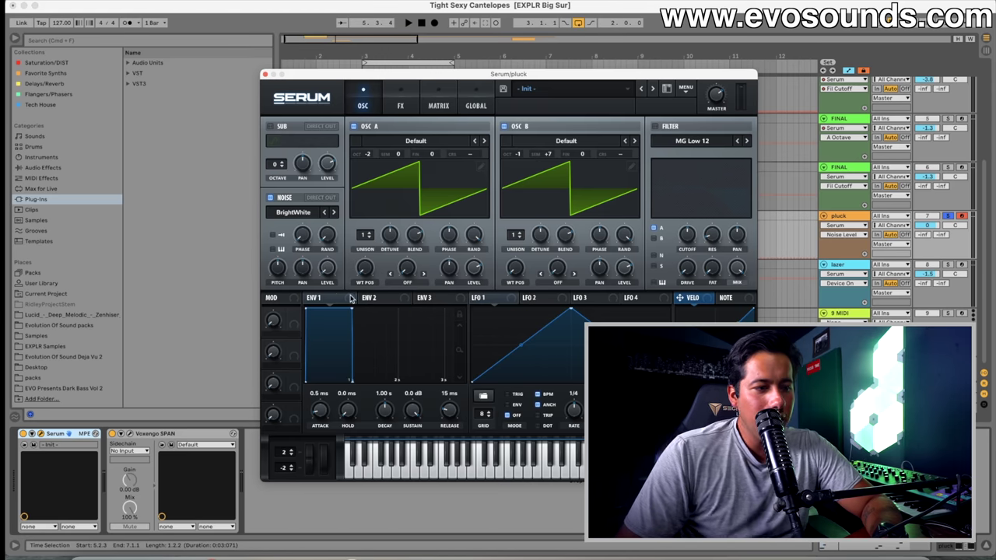
left_click(328, 200)
key("space")
left_click_drag(325, 265, 326, 248)
Step: Enable the MG Low 12 filter for oscillators A and B, raise its cutoff, and fine-tune envelope 1's sustain
left_click(654, 126)
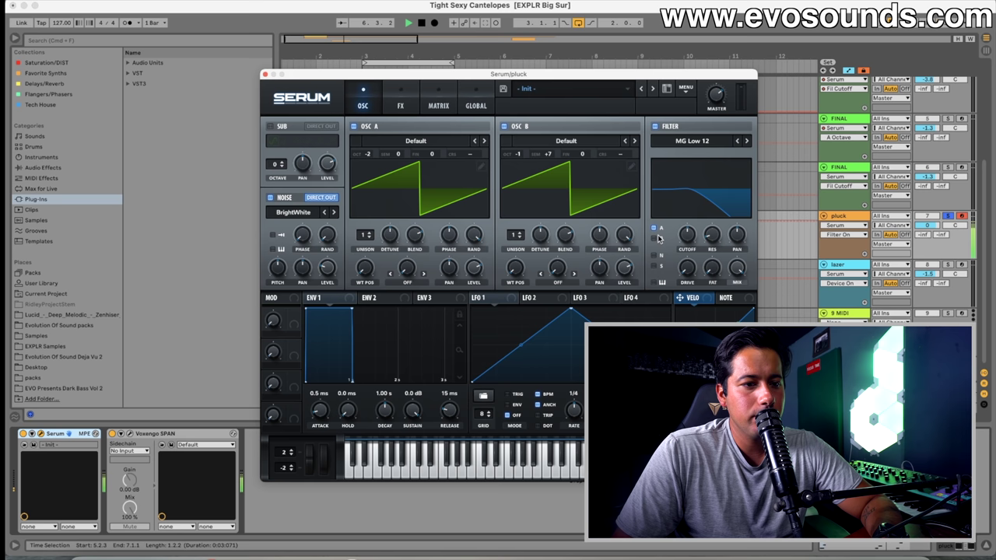
left_click_drag(687, 234, 694, 230)
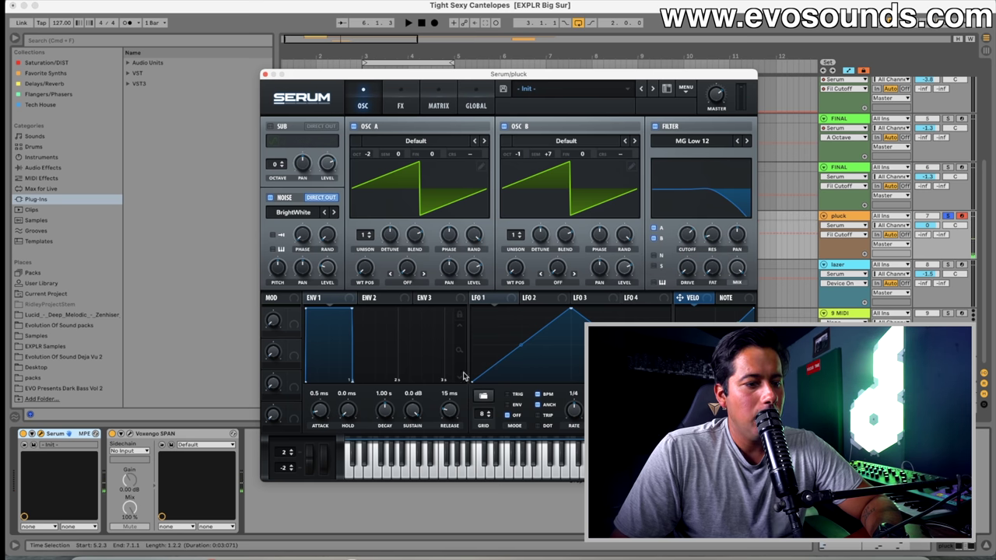
key("space")
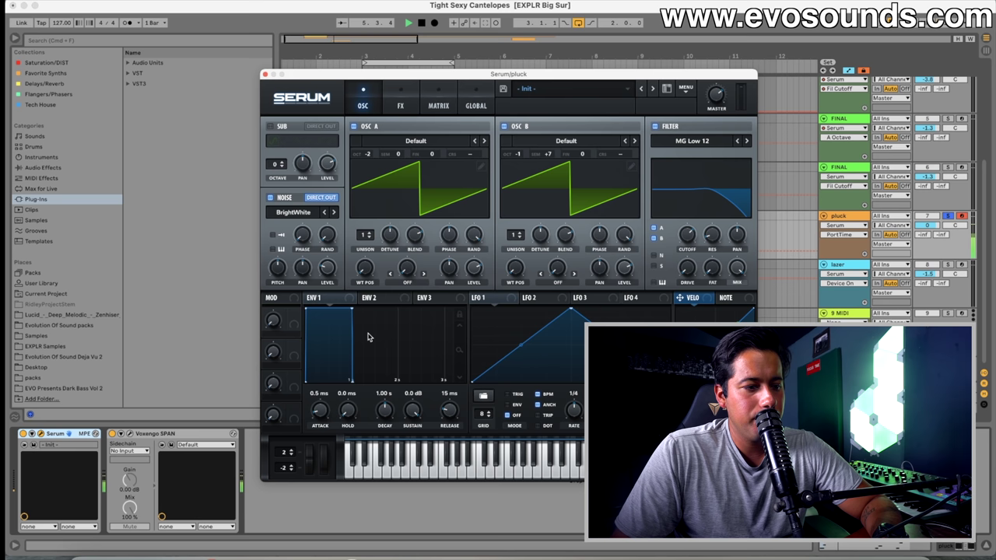
left_click(414, 417)
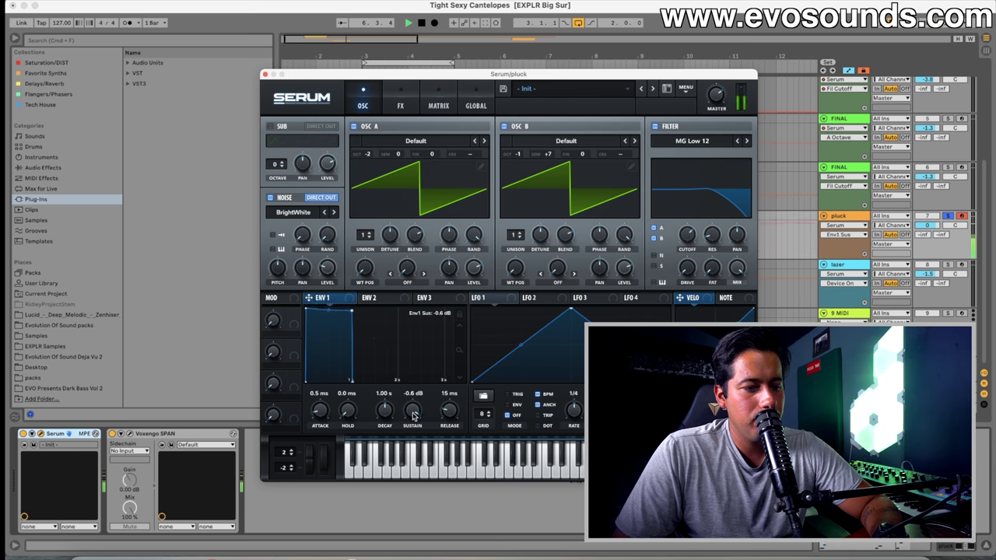
left_click(692, 238)
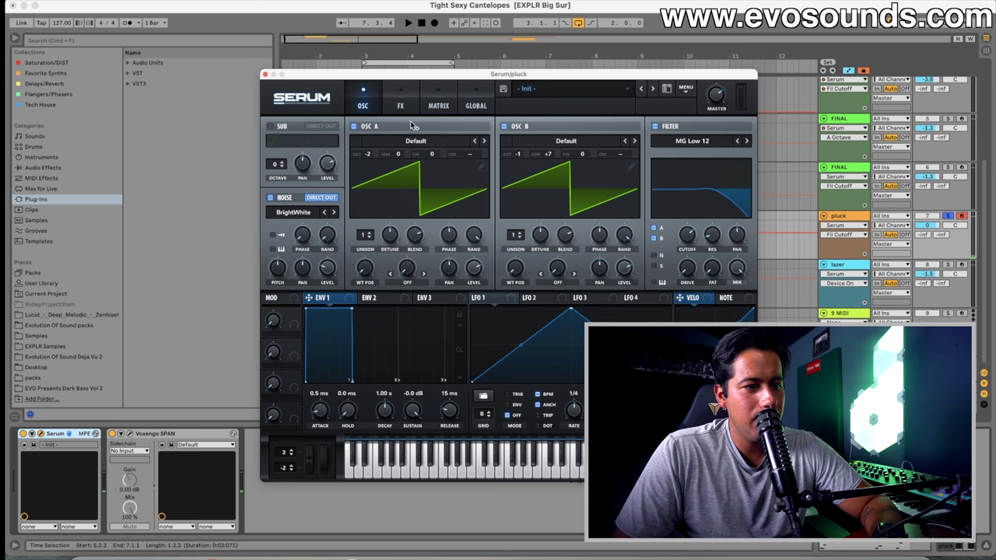
Step: Add an EQ to the pluck with a low cut on the lower band and adjust that band's Q
left_click(401, 106)
left_click(274, 261)
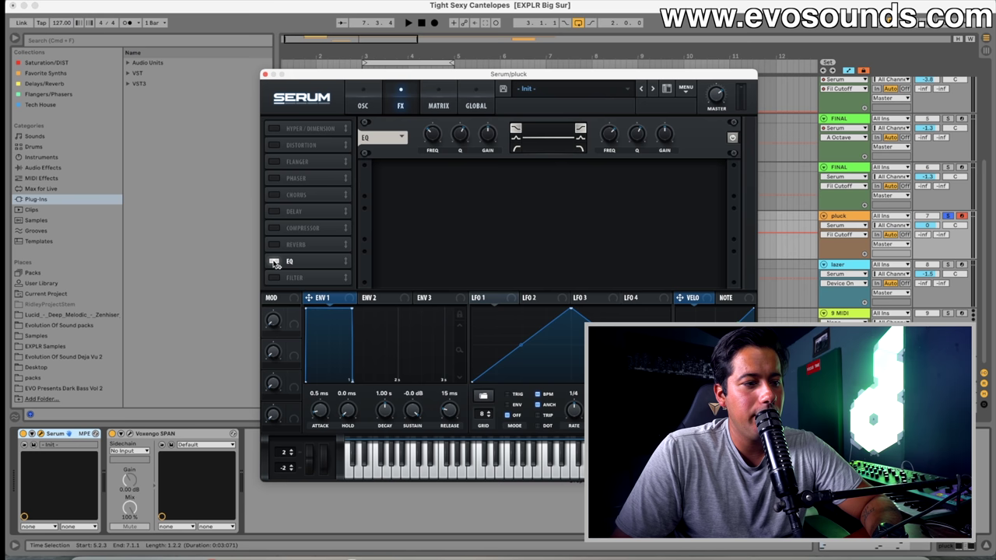
left_click(515, 149)
left_click_drag(457, 131, 456, 140)
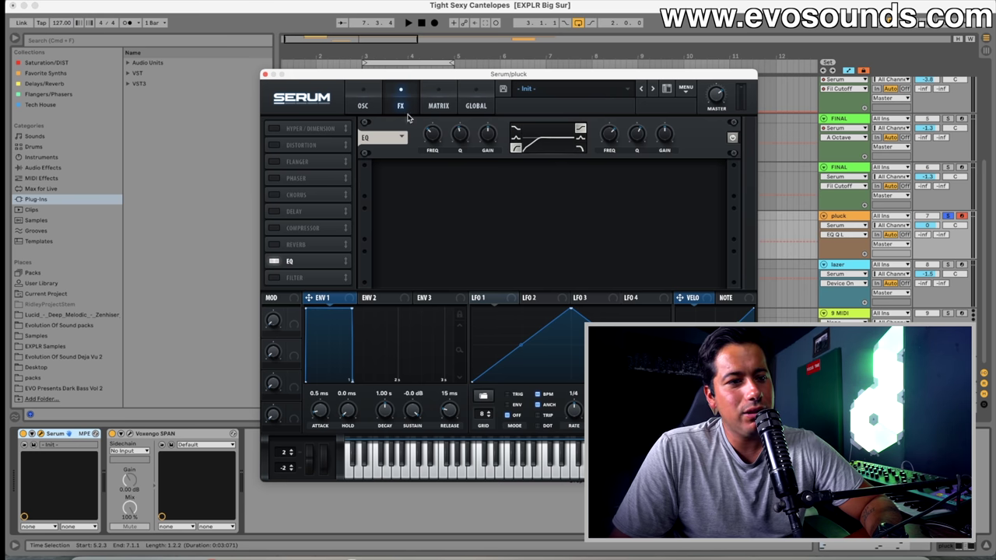
Step: Switch off the pluck's oscillator A and play the sound with oscillator B alone
left_click(362, 103)
left_click(364, 127)
key("space")
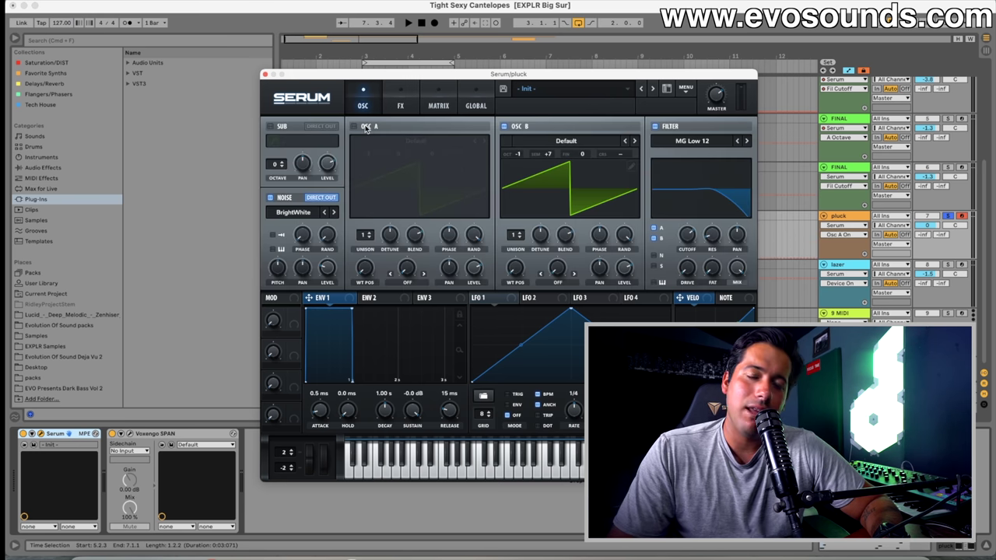
Step: Switch the pluck's oscillator A back on, add a reverb, and adjust the reverb's mix and size
left_click(366, 128)
left_click(401, 104)
left_click(361, 103)
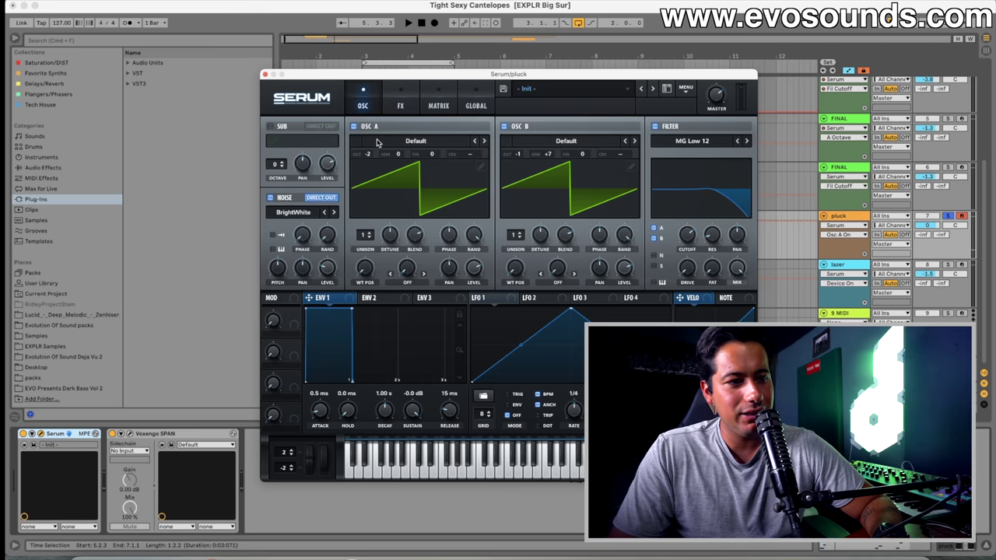
left_click(400, 104)
left_click(273, 246)
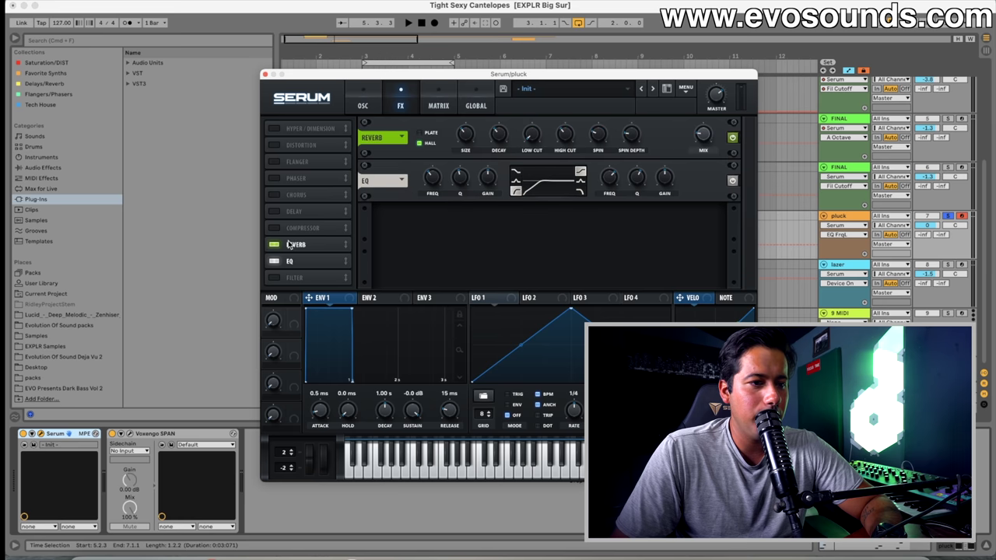
left_click(699, 144)
key("space")
left_click_drag(461, 130, 457, 135)
Step: Add a ping-pong delay to the pluck and adjust its filter and mix
left_click(274, 210)
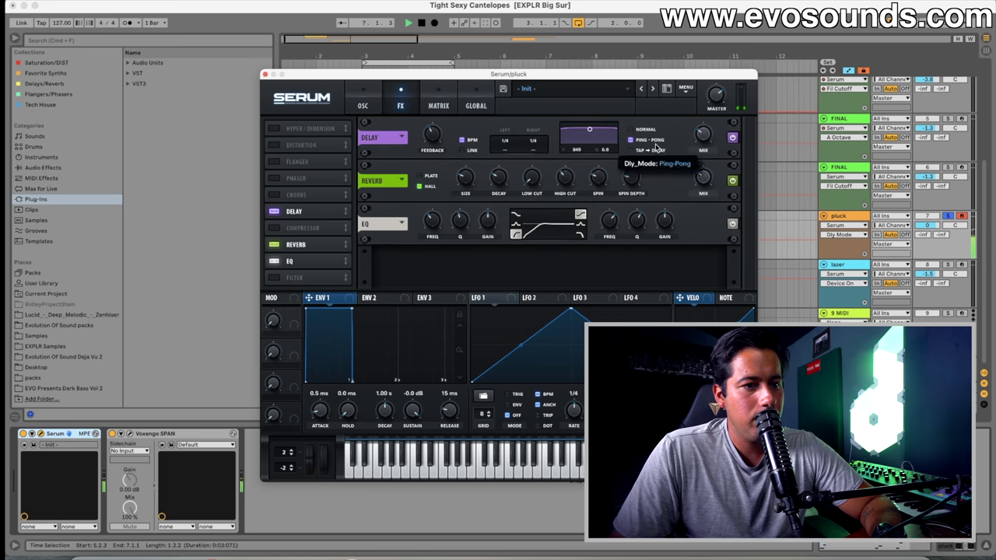
left_click_drag(589, 129, 592, 144)
left_click(365, 97)
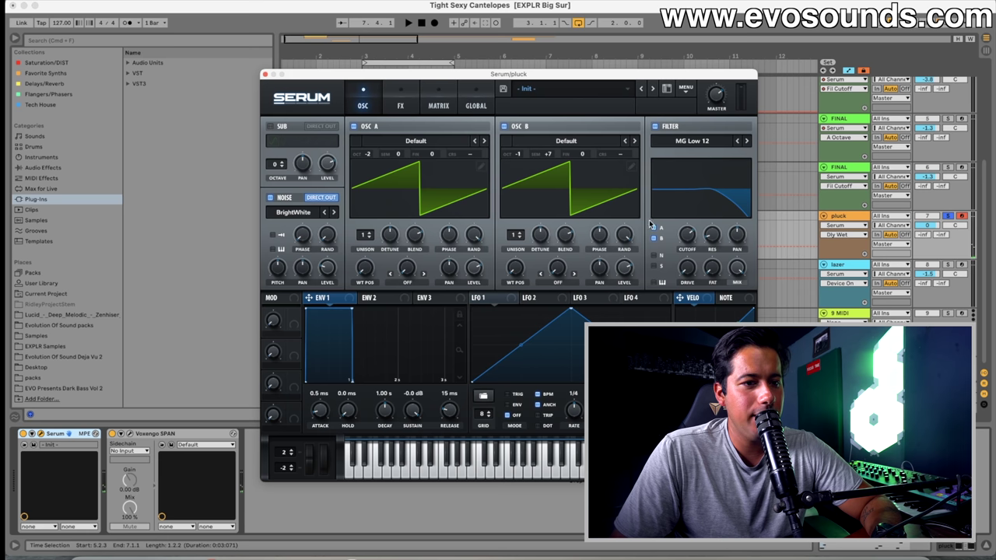
Step: Fine-tune the pluck's MG Low 12 filter cutoff while playing the sound
left_click_drag(687, 234, 714, 213)
key("space")
left_click(687, 236)
key("space")
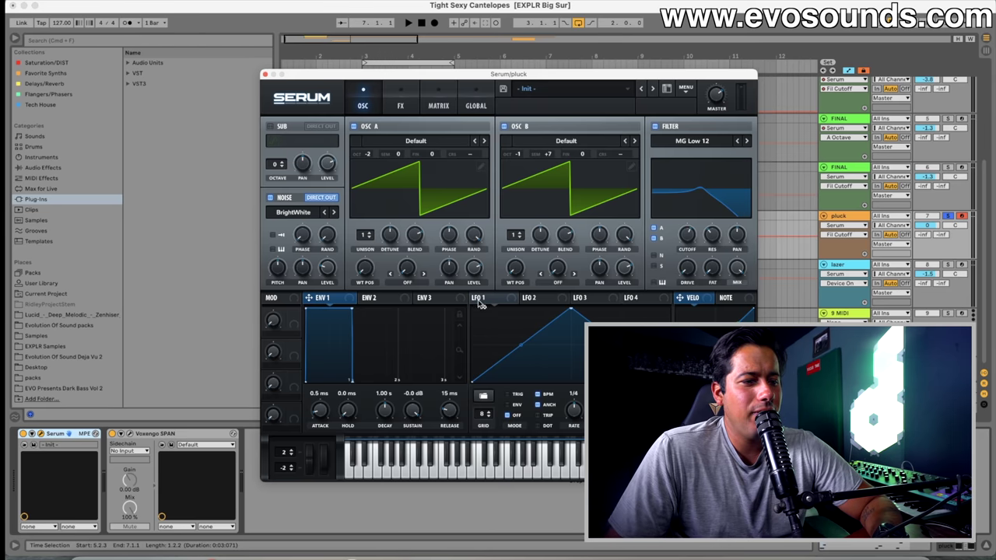
Step: Set envelope 2 to 0% sustain with a decay of about 362 ms and assign it to the filter cutoff
left_click(377, 298)
left_click_drag(423, 415, 382, 421)
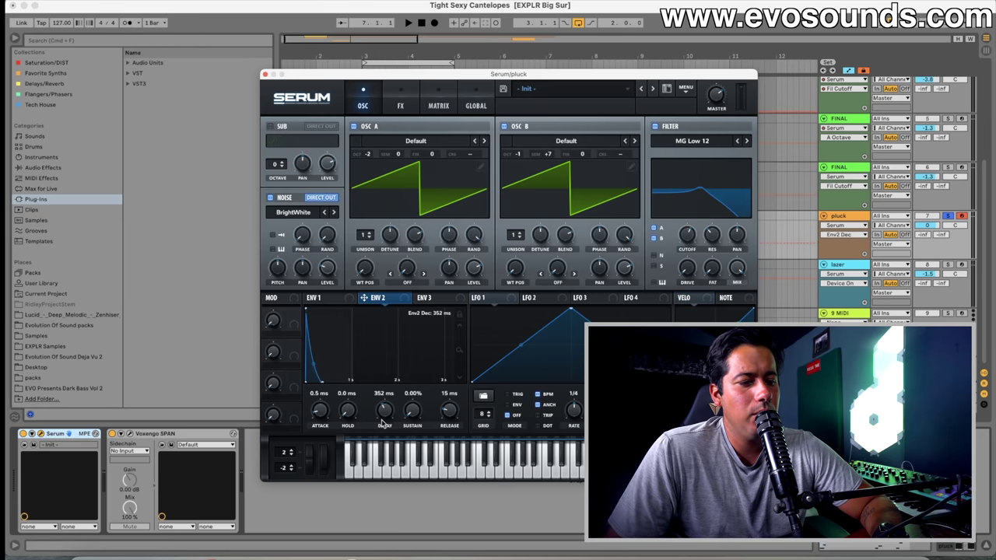
left_click_drag(403, 300, 687, 235)
key("space")
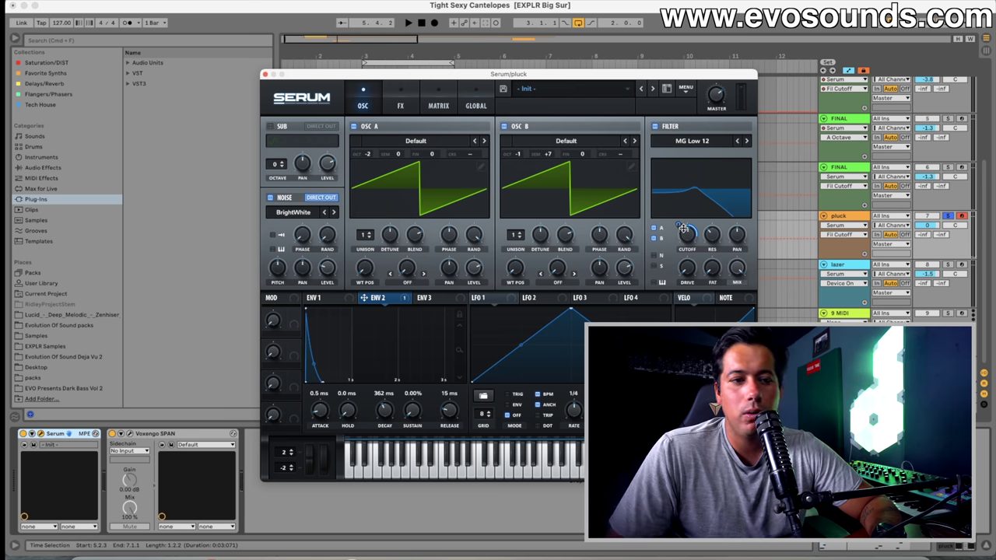
Step: Lengthen envelope 2's decay to 375 ms and fine-tune the filter cutoff and its modulation amount
left_click_drag(394, 410, 402, 377)
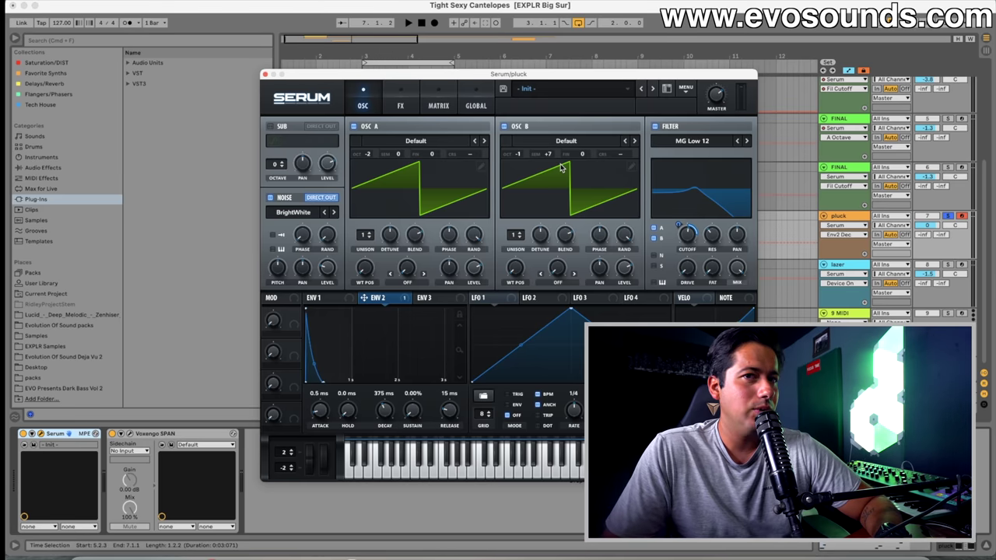
left_click_drag(686, 232, 686, 231)
left_click_drag(678, 226, 676, 232)
key("space")
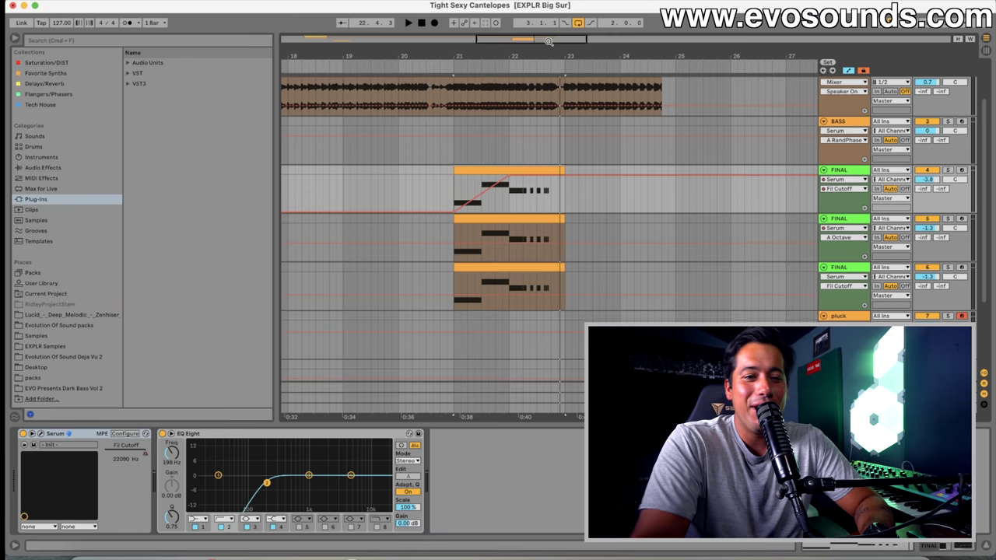
Step: Solo and play the first FINAL layer at bar 21
left_click(839, 218)
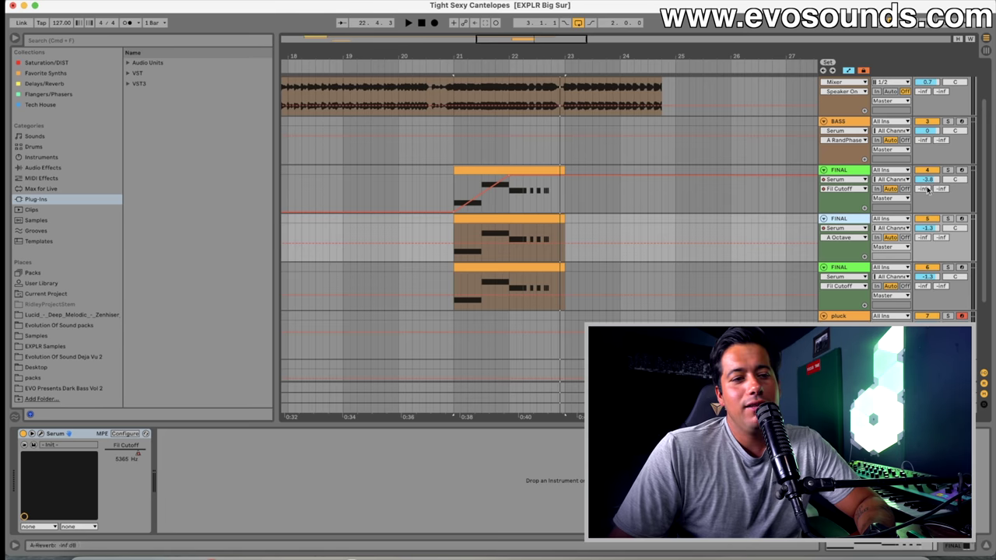
left_click(853, 173)
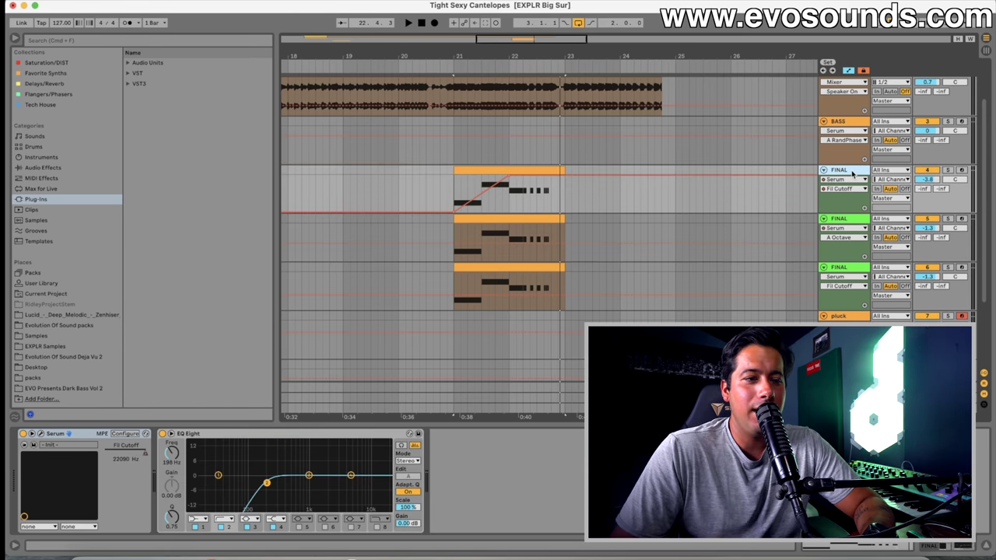
scroll(852, 173, "up", 2)
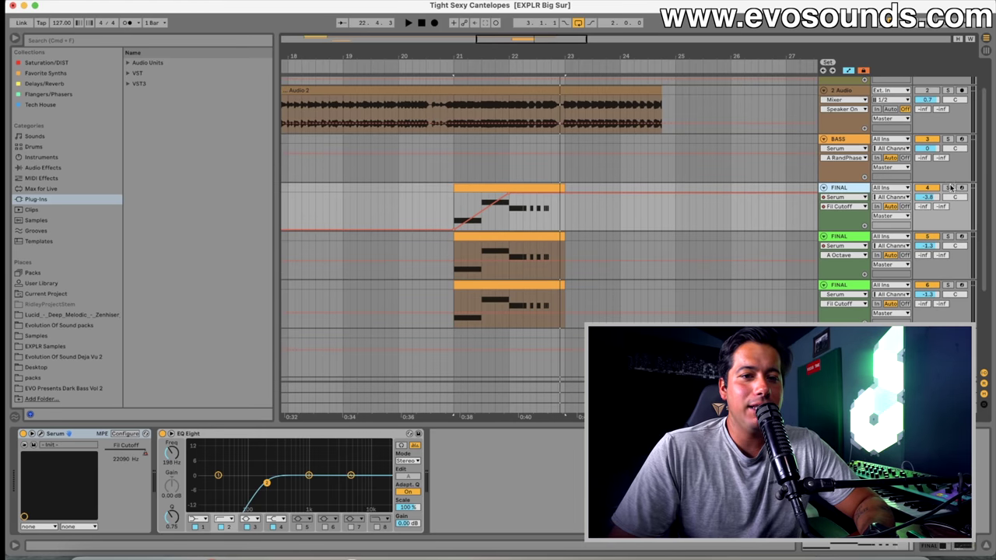
left_click(948, 187)
key("space")
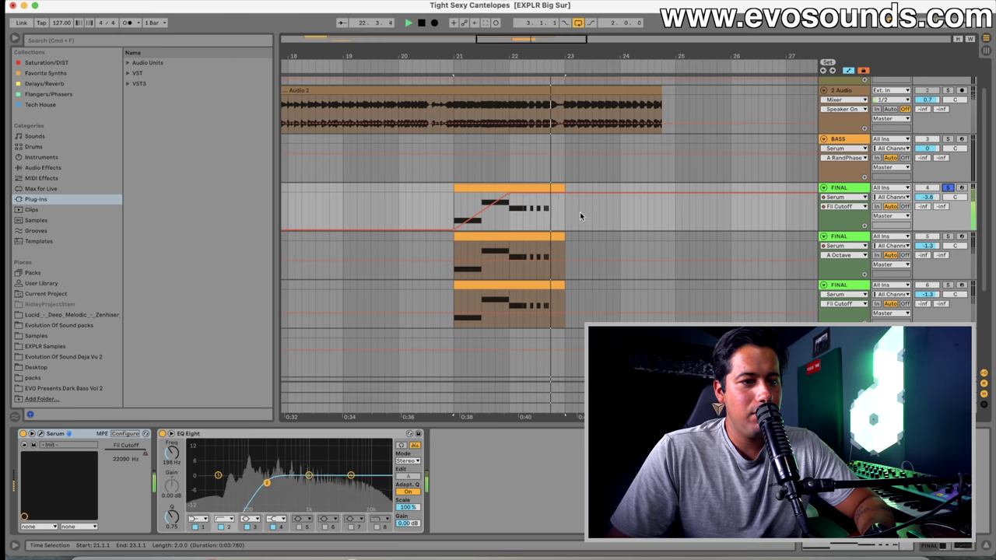
key("space")
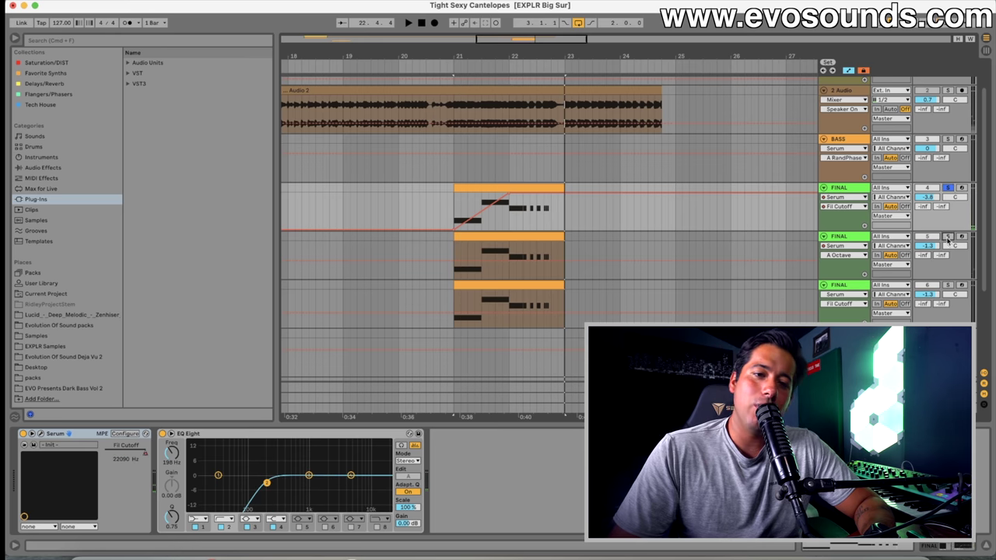
Step: Solo and play the second and third FINAL layers in turn, and play all three layers together
left_click(947, 236)
left_click(514, 237)
key("space")
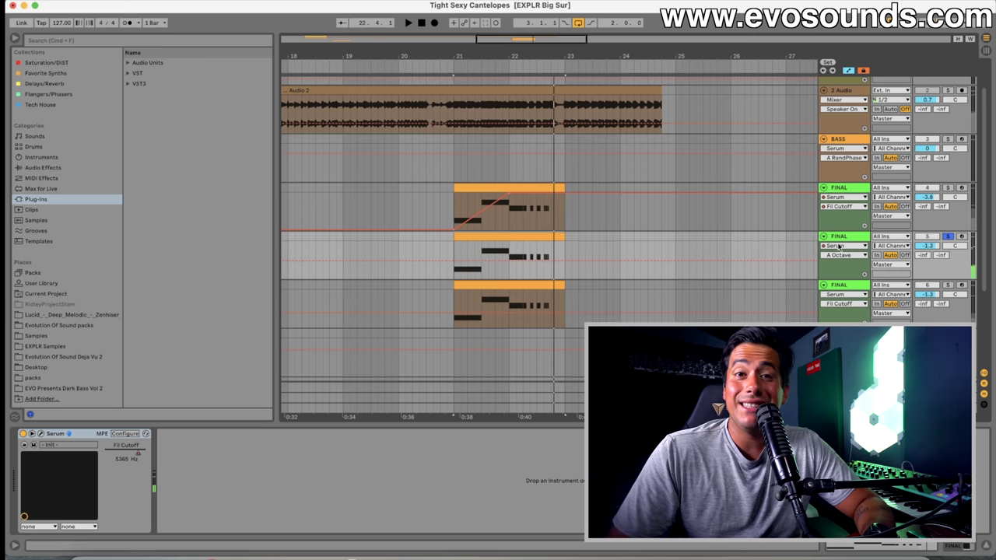
scroll(921, 279, "down", 1)
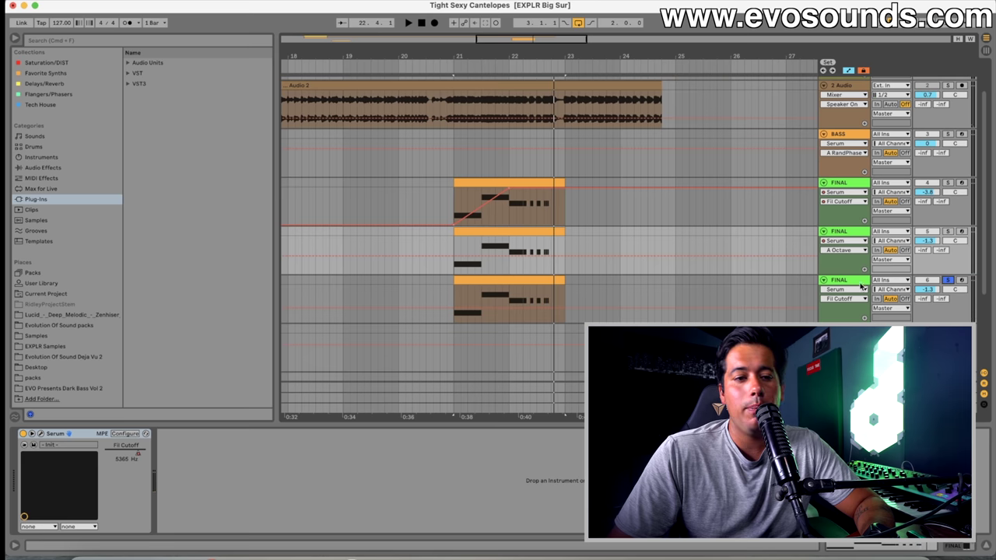
left_click(947, 280)
left_click(503, 278)
key("space")
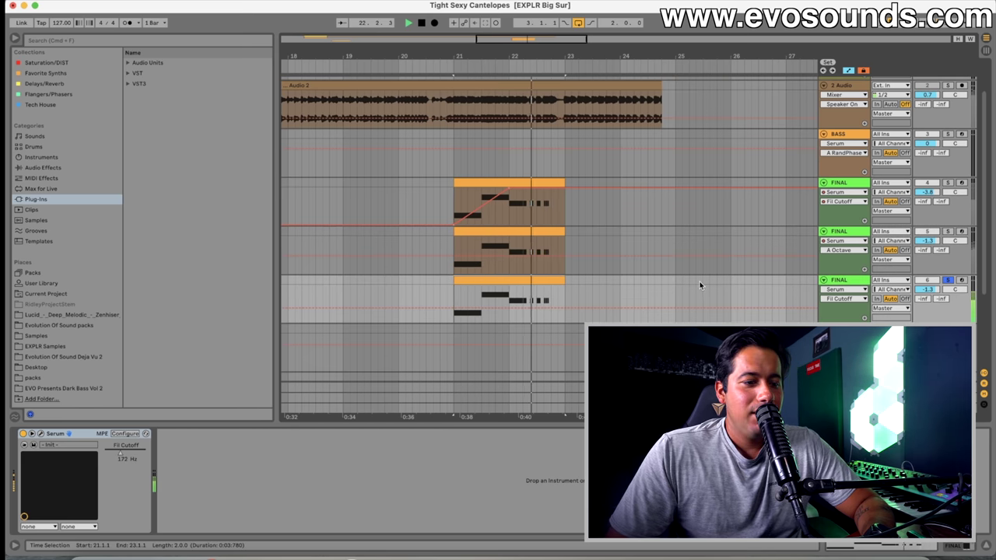
left_click(947, 280)
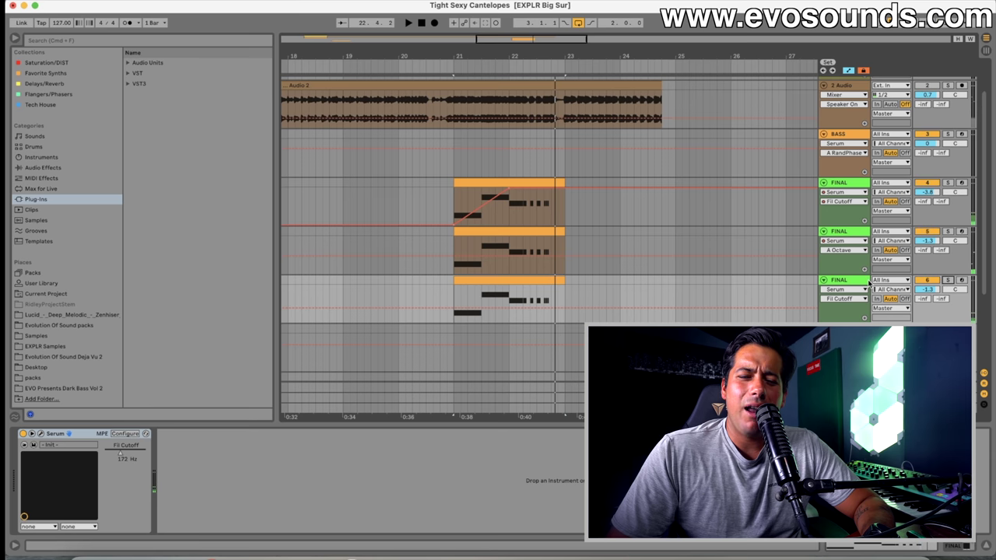
left_click(495, 184)
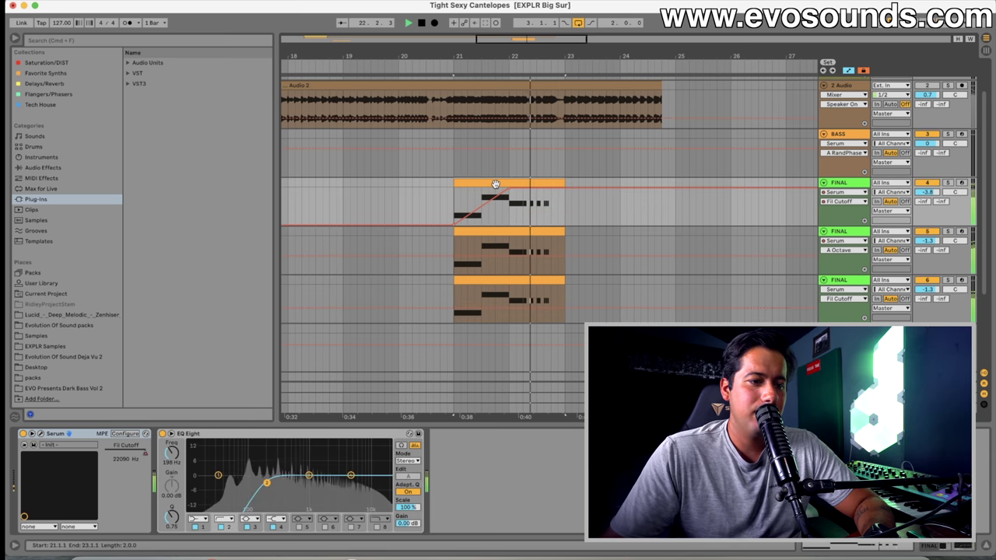
Step: Return to the start of the arrangement, solo the lead track and play its clip at bar 3
scroll(494, 173, "left", 15)
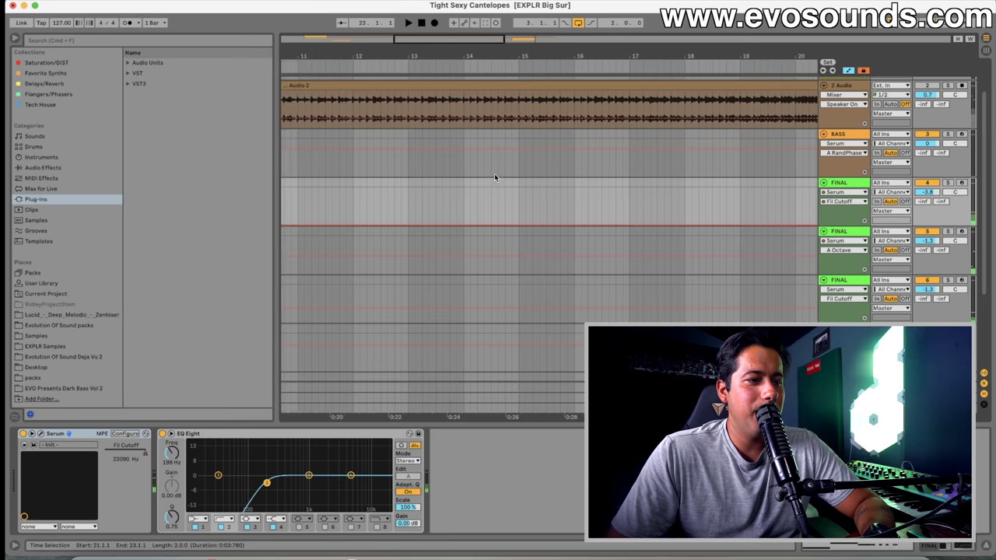
left_click(457, 134)
left_click(894, 138)
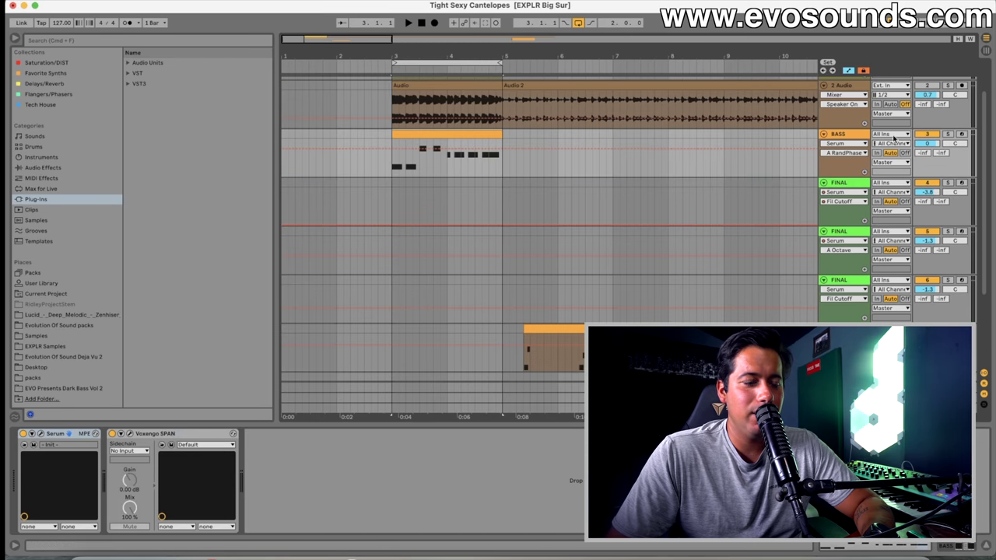
scroll(576, 291, "down", 3)
scroll(622, 186, "up", 5)
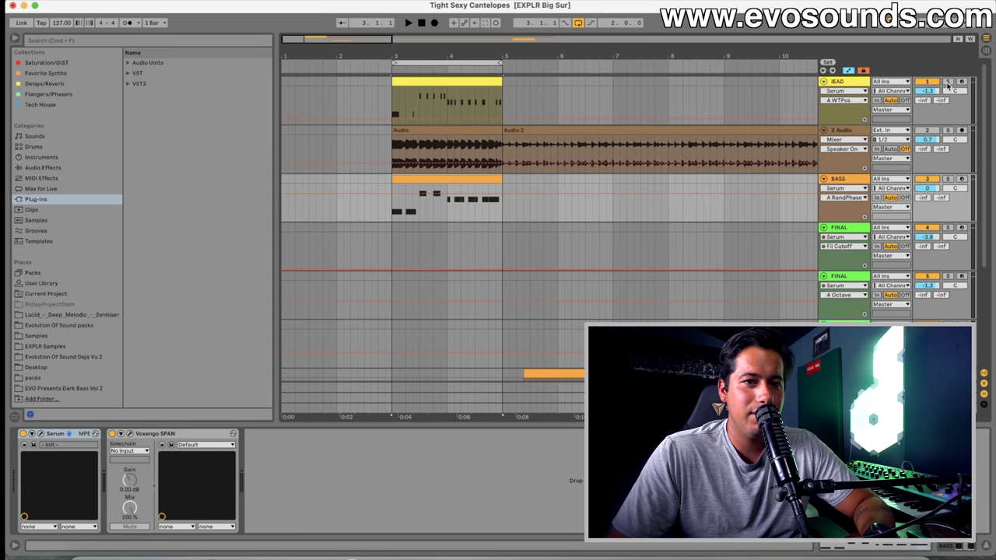
left_click(459, 82)
key("space")
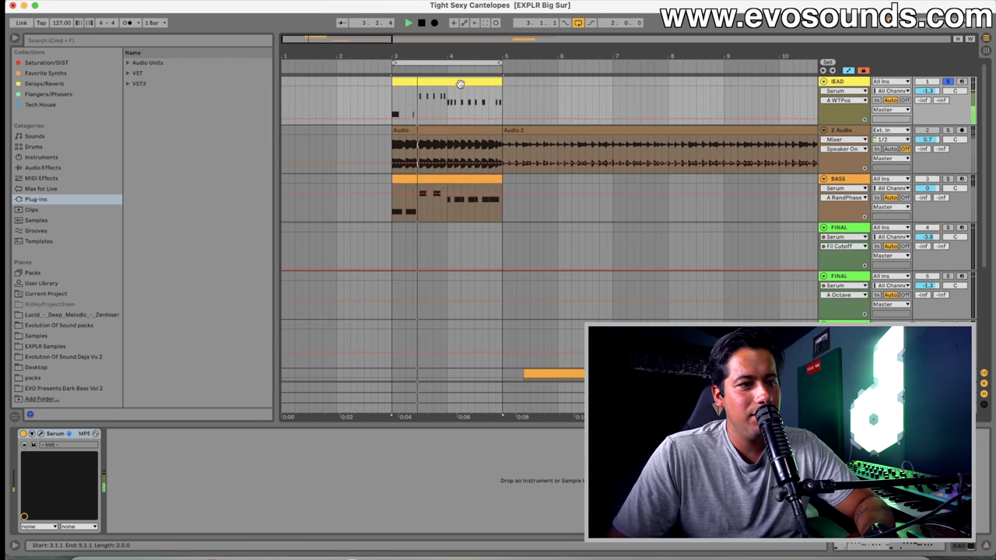
scroll(503, 100, "right", 10)
key("space")
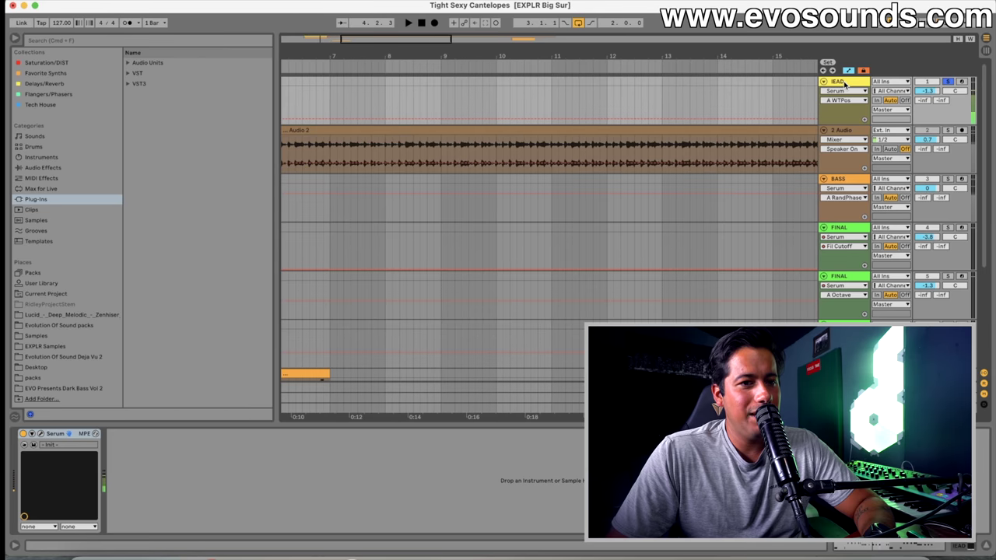
Step: Solo the first FINAL layer, open its Serum instance, and play the layer's clip at bar 21
scroll(639, 174, "down", 2)
scroll(639, 175, "right", 12)
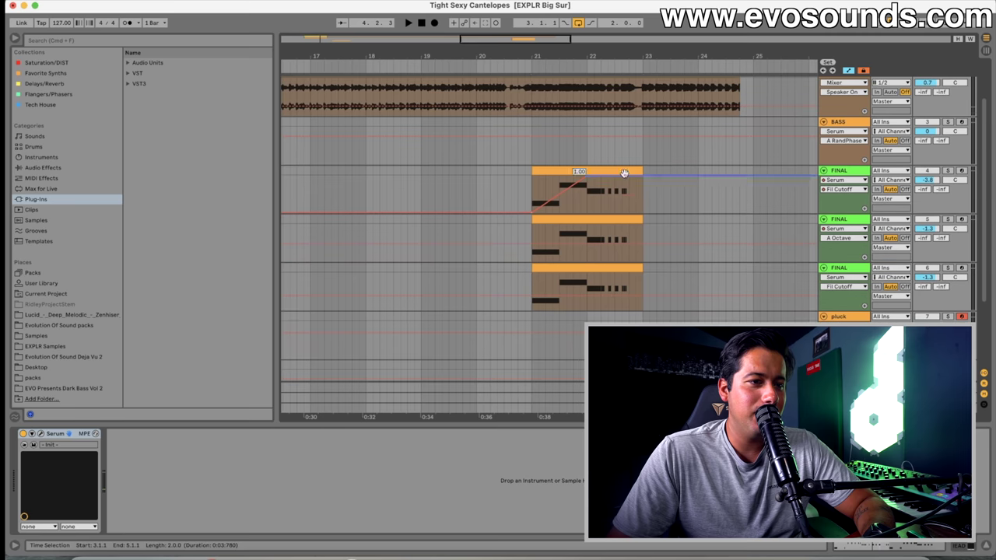
left_click(928, 170)
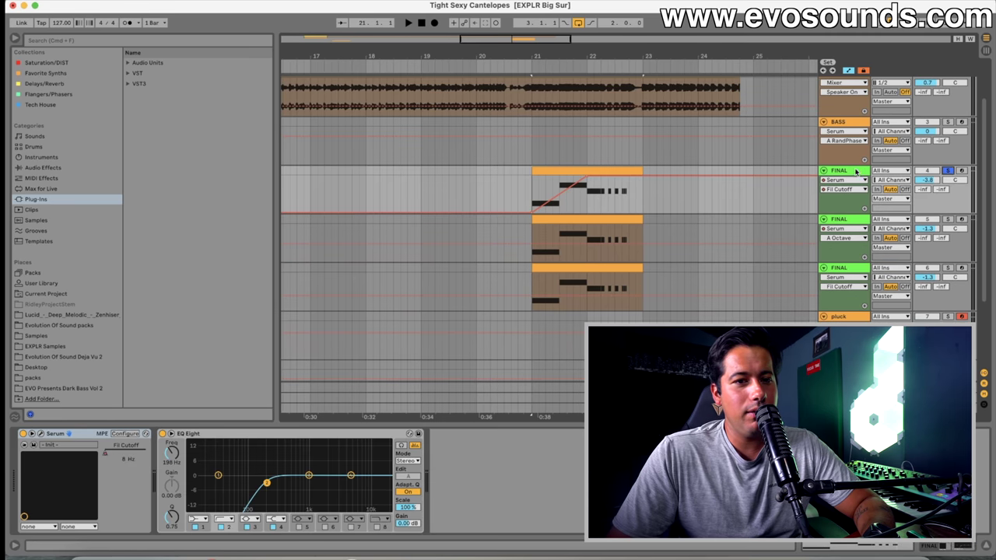
left_click(856, 169)
left_click(41, 434)
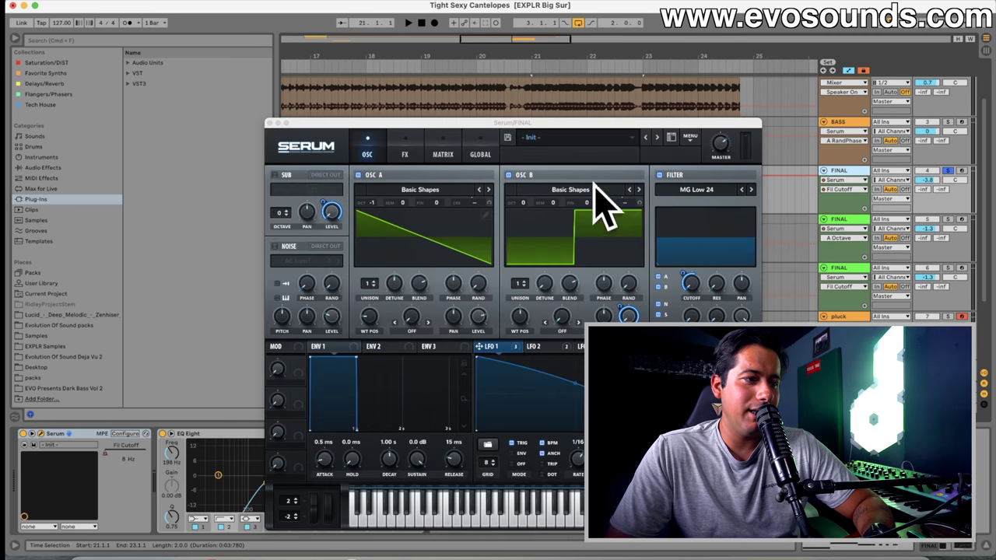
left_click_drag(485, 117, 458, 230)
key("space")
key("space")
left_click(553, 168)
key("space")
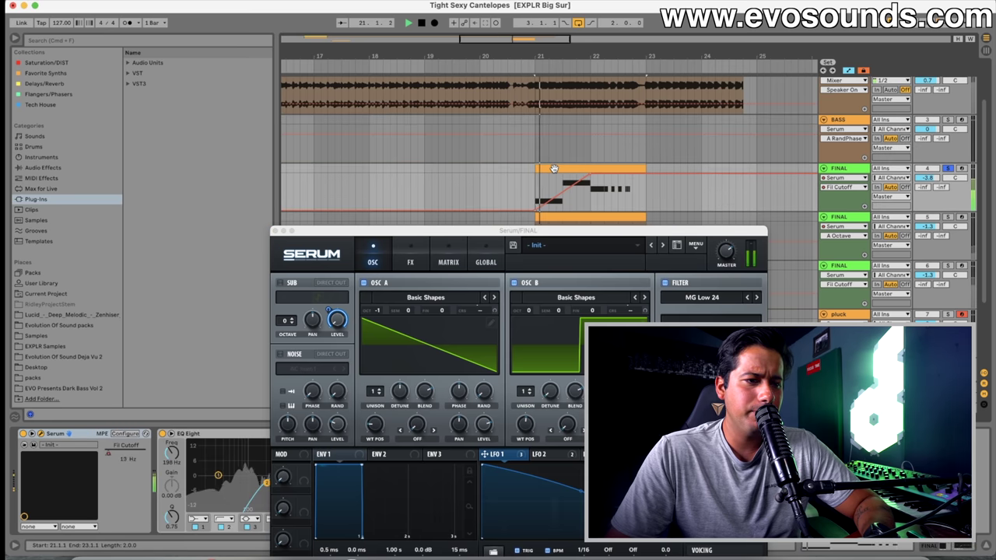
left_click_drag(584, 235, 512, 128)
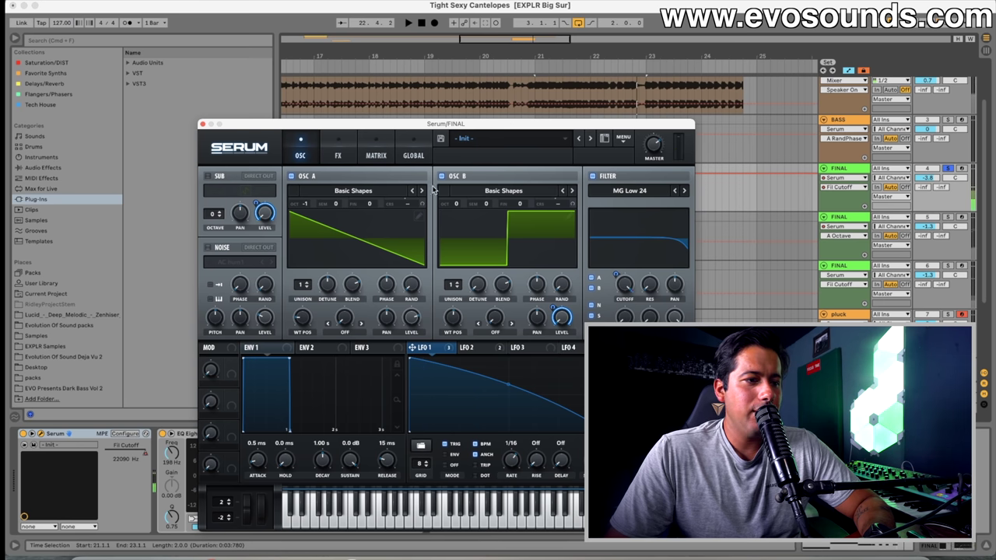
Step: Initialise the first FINAL layer's Serum preset and load the analog Basic Shapes wavetable into oscillator A
left_click(623, 137)
left_click(634, 198)
left_click(353, 190)
mouse_move(381, 205)
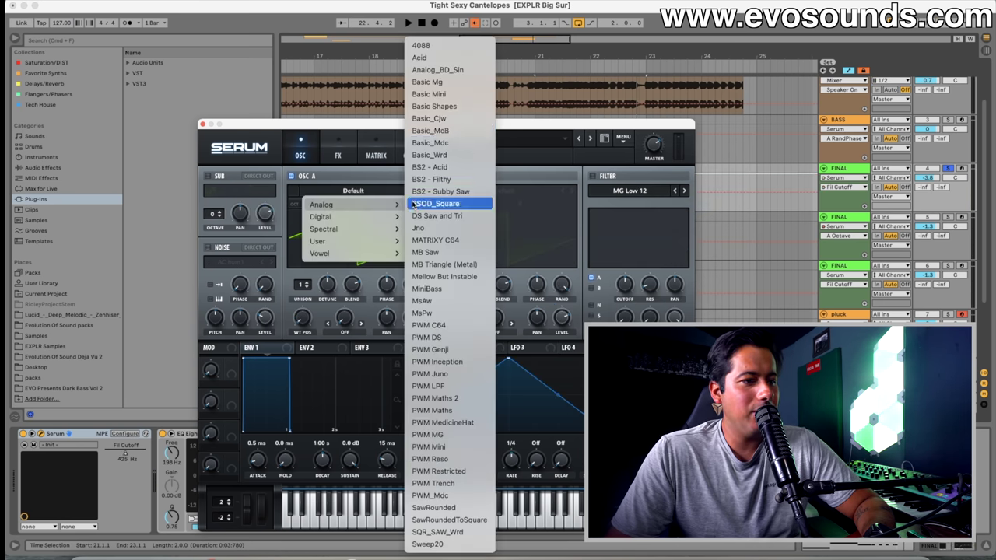
left_click(433, 106)
Step: Enable oscillator B with the analog Basic Shapes wavetable and move its wavetable position to the square wave
left_click(441, 177)
left_click(503, 191)
mouse_move(482, 205)
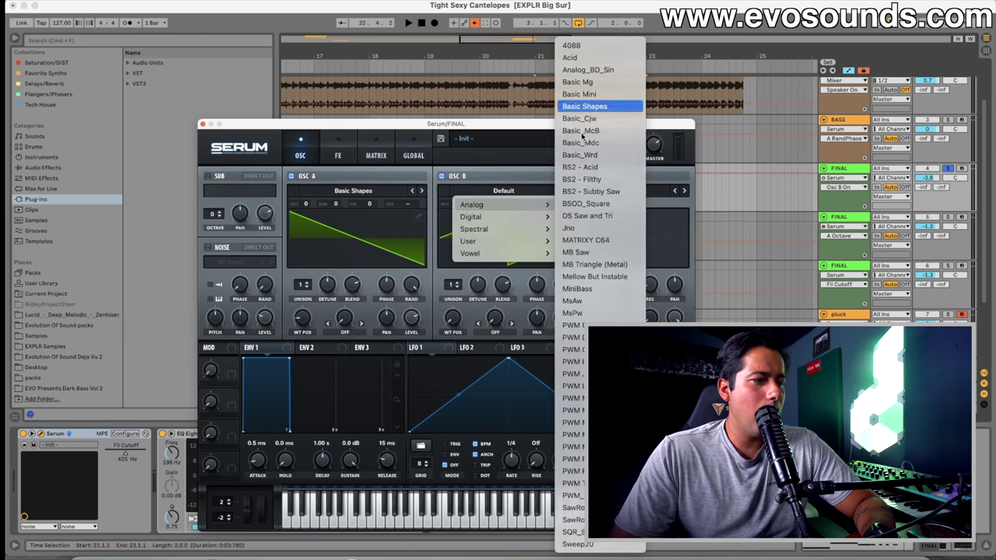
left_click(584, 106)
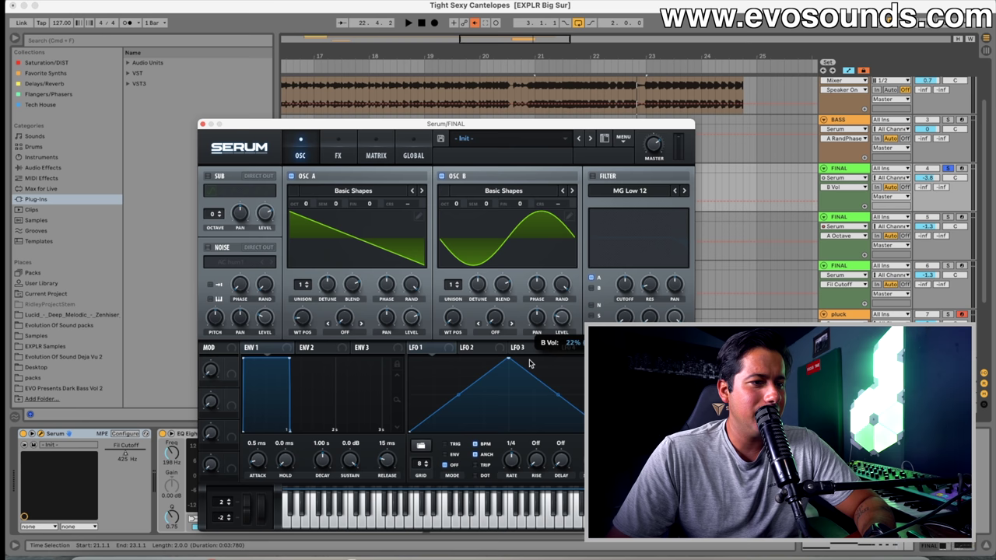
left_click(535, 317)
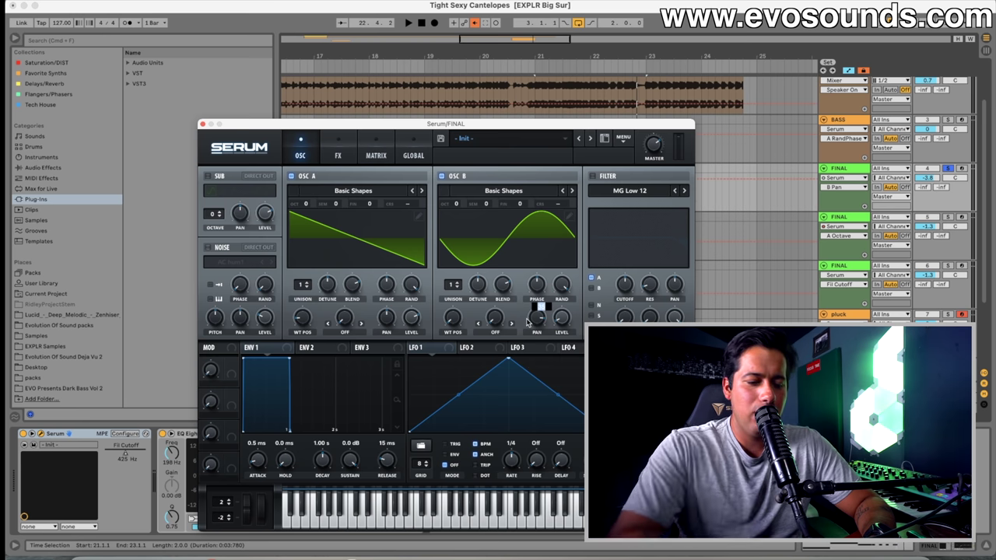
double_click(535, 319)
double_click(561, 320)
left_click_drag(461, 321, 455, 316)
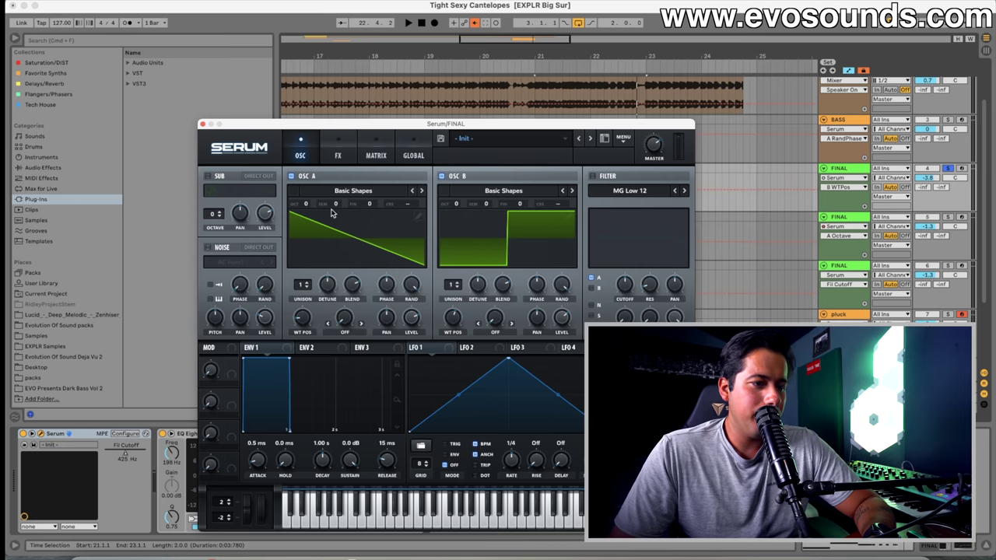
Step: Enable the MG Low 12 filter for oscillators A and B, lower its cutoff, and modulate it with LFO 1 in trigger mode at 1/16
left_click(592, 178)
left_click(591, 289)
left_click_drag(622, 281, 603, 305)
left_click_drag(437, 349, 622, 284)
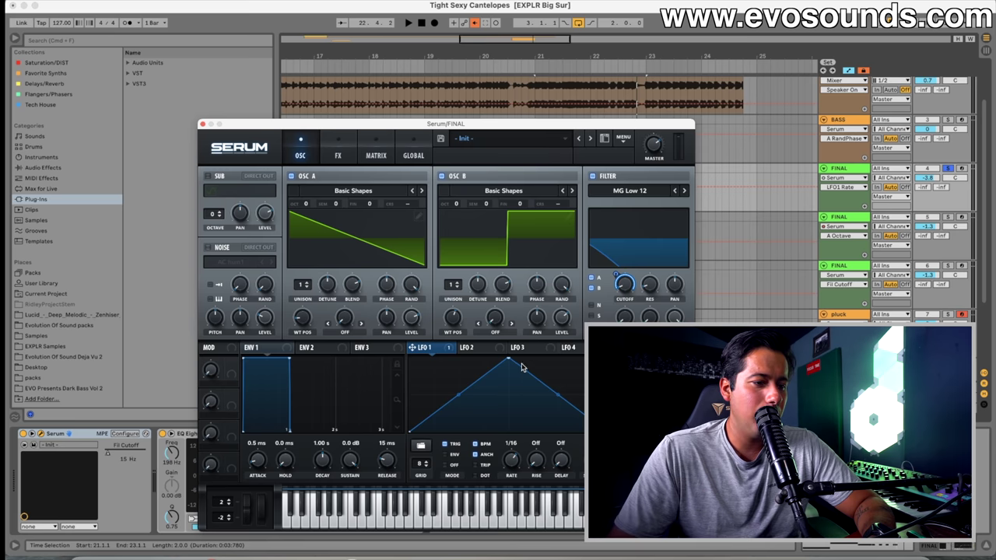
Step: Reshape LFO 1 into a straight falling ramp by moving its peak point to the start, and audition the clip
left_click_drag(507, 361, 384, 323)
key("space")
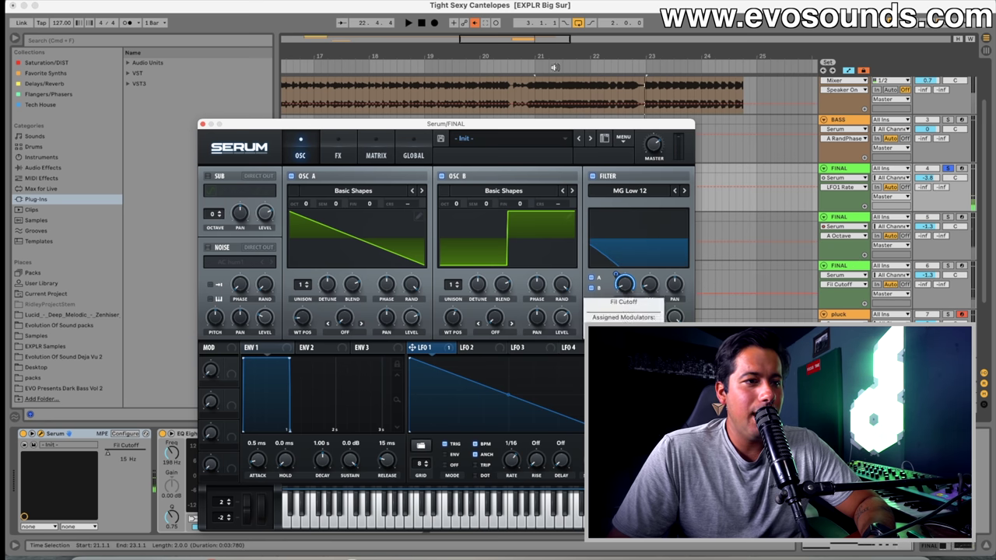
key("space")
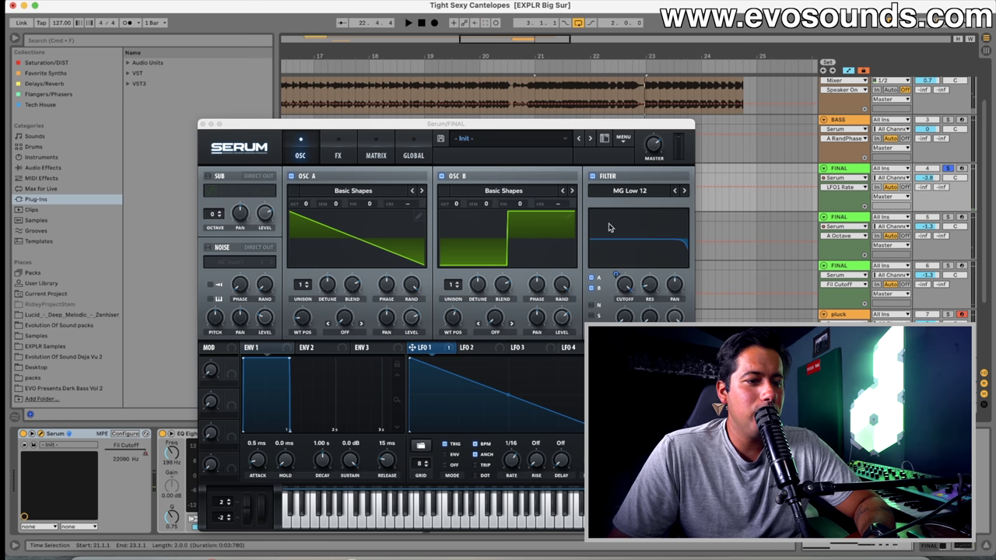
Step: Play the first FINAL layer's clip and check the filter cutoff's assigned modulators and automation movement in Serum
right_click(623, 286)
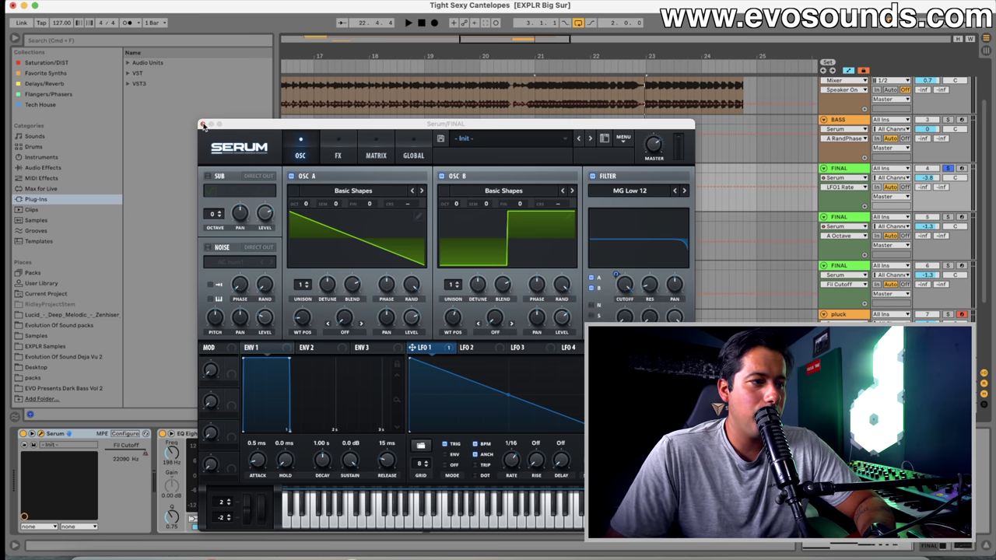
left_click(204, 125)
key("space")
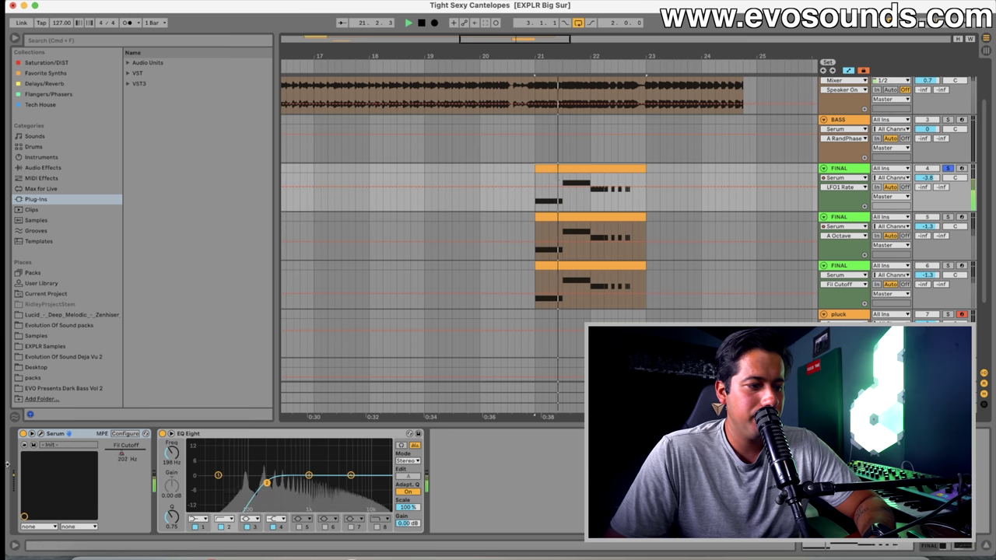
left_click(42, 433)
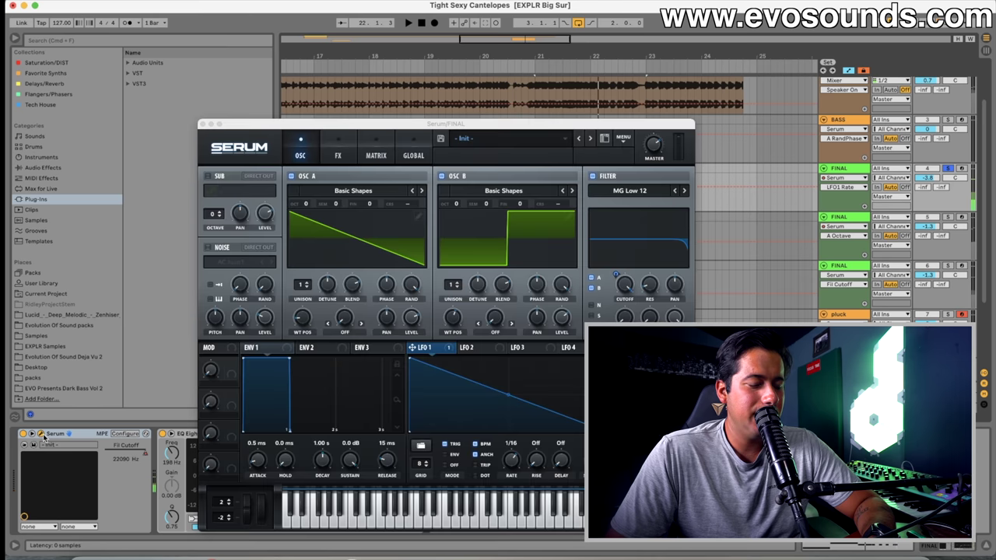
right_click(630, 289)
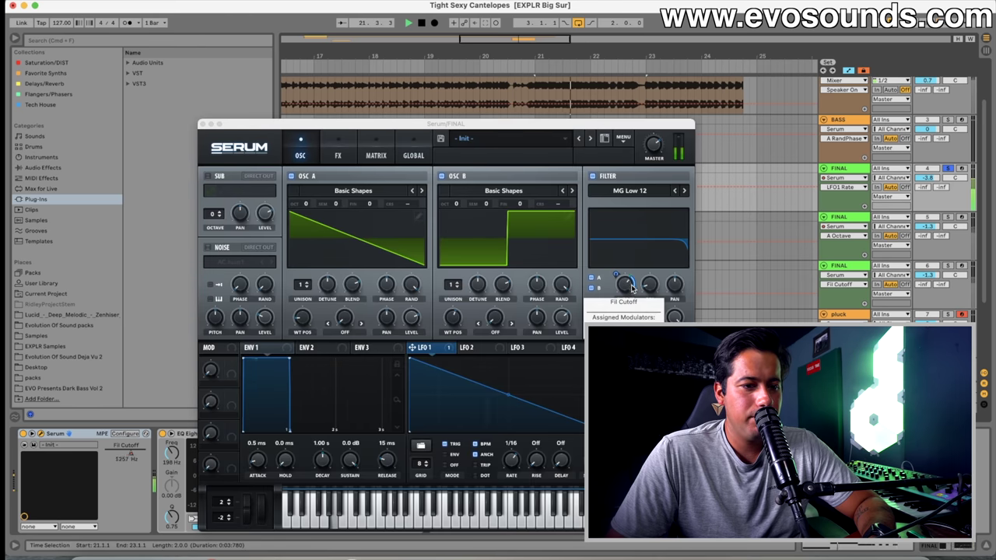
left_click(611, 292)
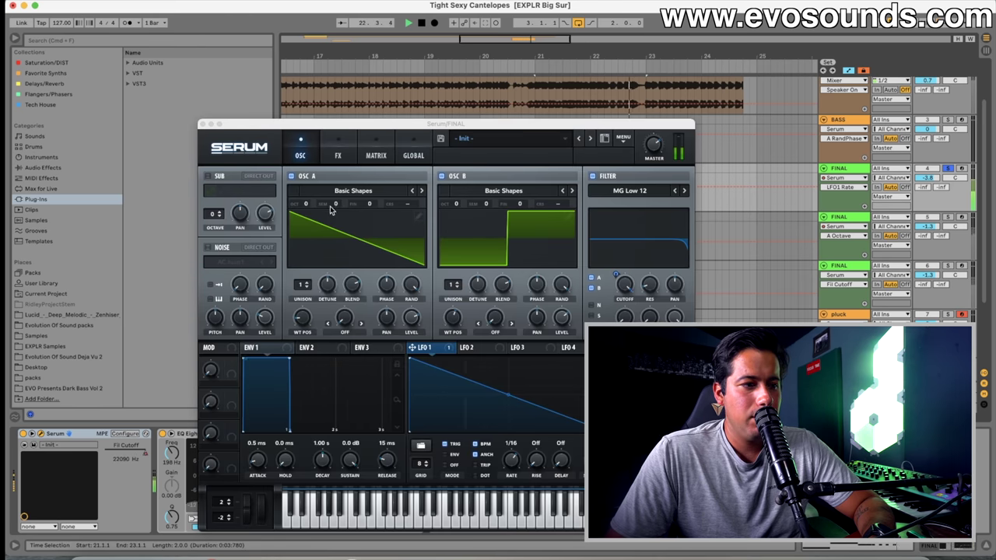
Step: Try oscillator A at octave -1 with its level lowered to 0%
left_click_drag(309, 207, 391, 219)
left_click_drag(456, 205, 451, 218)
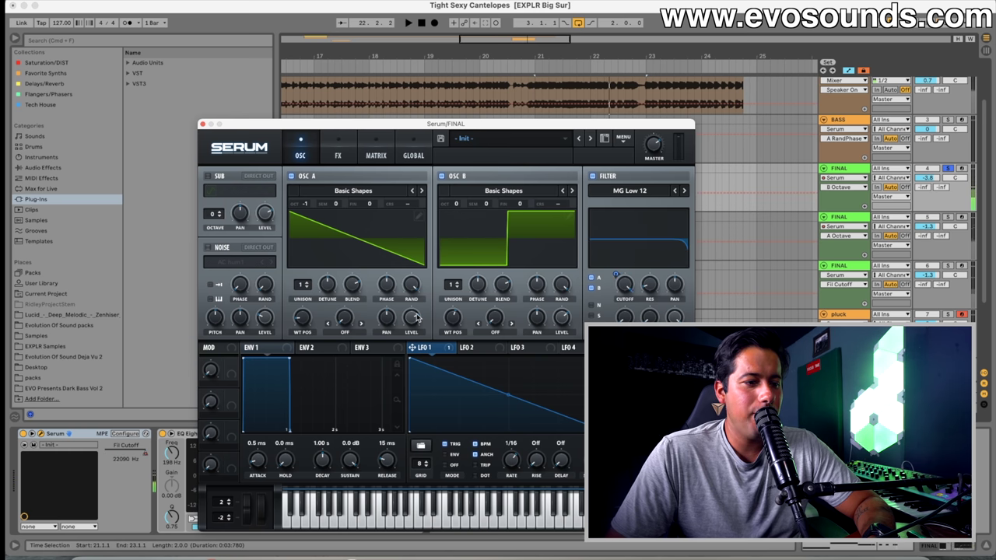
left_click_drag(414, 317, 388, 334)
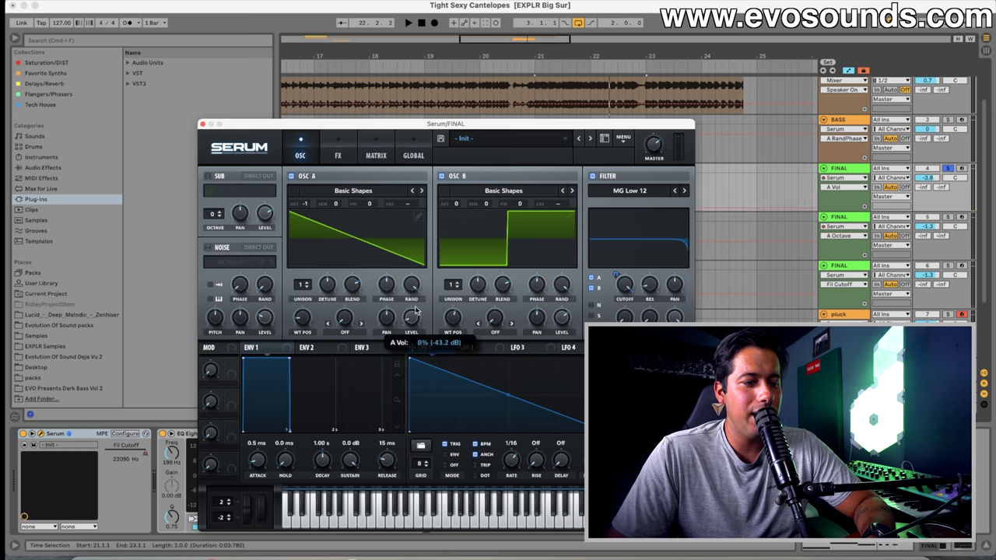
Step: Enable hall reverb while the clip plays, adjust its mix, size and decay, and try out Tube distortion
key("space")
left_click_drag(418, 125, 442, 79)
left_click(362, 107)
left_click(236, 249)
left_click(662, 139)
left_click(424, 141)
left_click(460, 141)
left_click(236, 149)
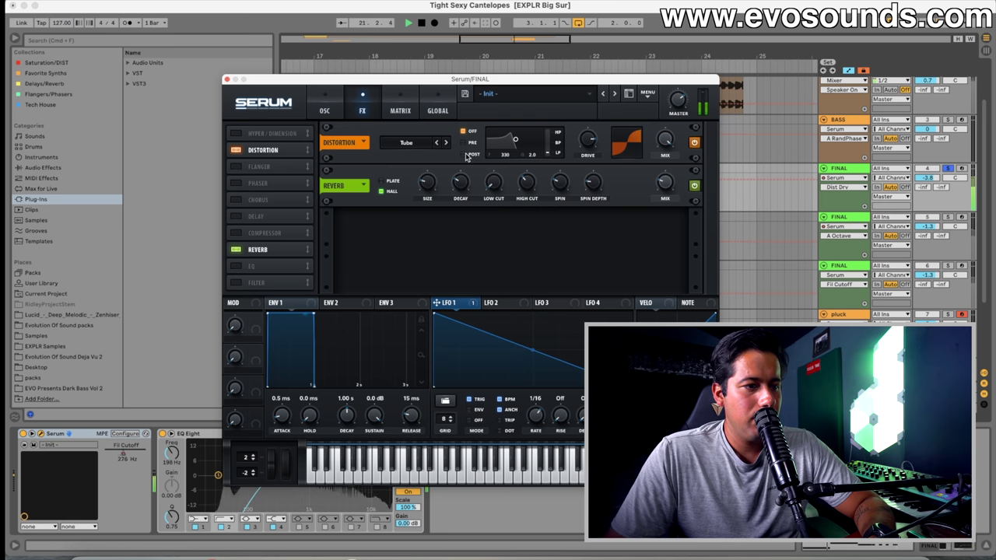
left_click(241, 152)
Step: Enable the EQ effect with a low cut on its low band and a peak boost of about 5.1 dB on its high band
left_click(235, 265)
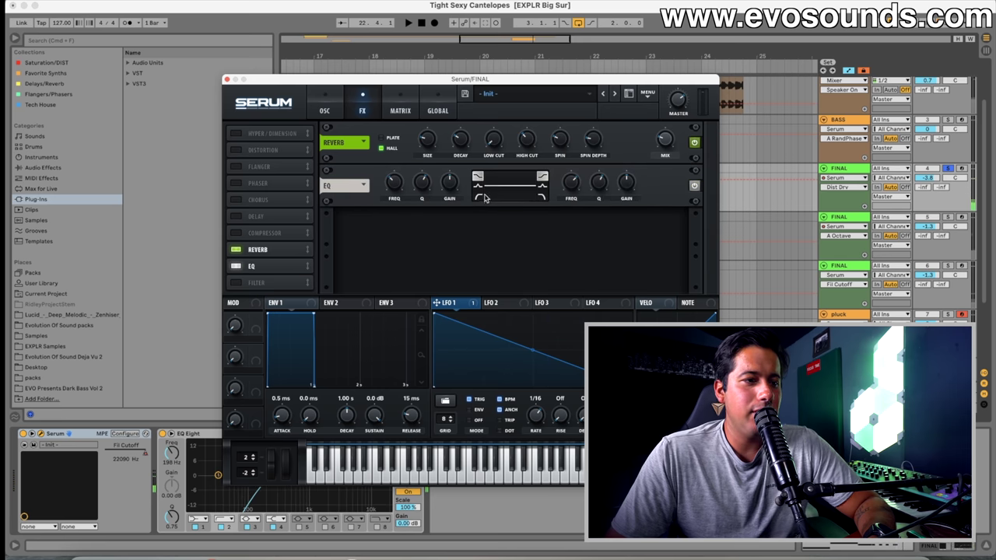
key("space")
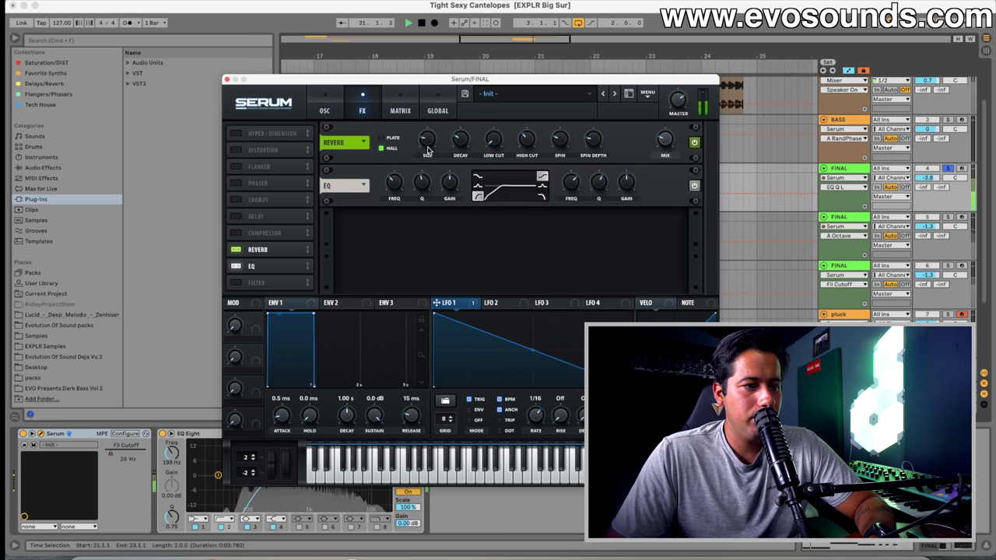
left_click(544, 187)
left_click_drag(627, 185, 598, 189)
left_click_drag(576, 188, 614, 190)
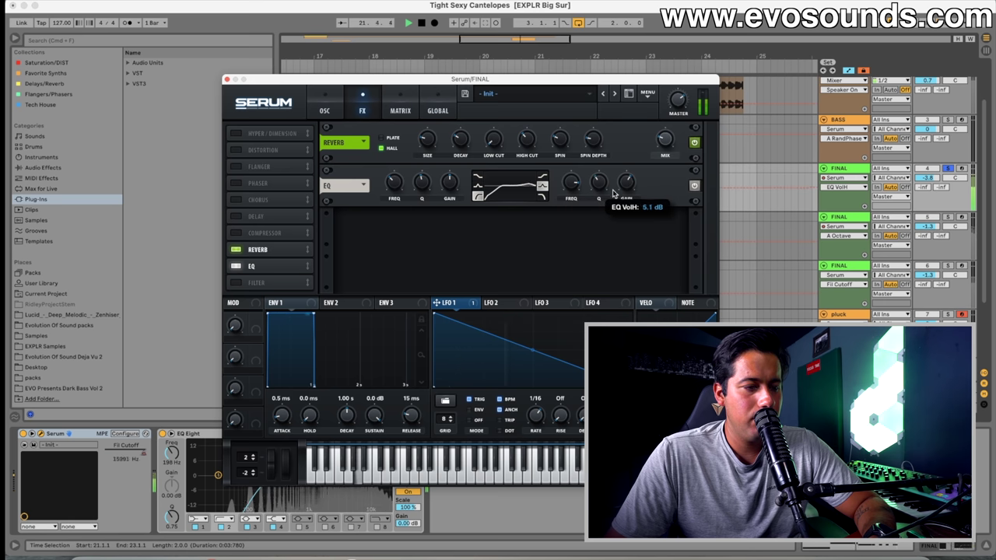
Step: Bend LFO 1's falling ramp into a concave curve, close Serum, and play the clip
left_click(326, 109)
mouse_move(537, 353)
left_mouse_down()
mouse_move(542, 338)
mouse_move(527, 371)
mouse_move(541, 353)
left_mouse_up()
key("space")
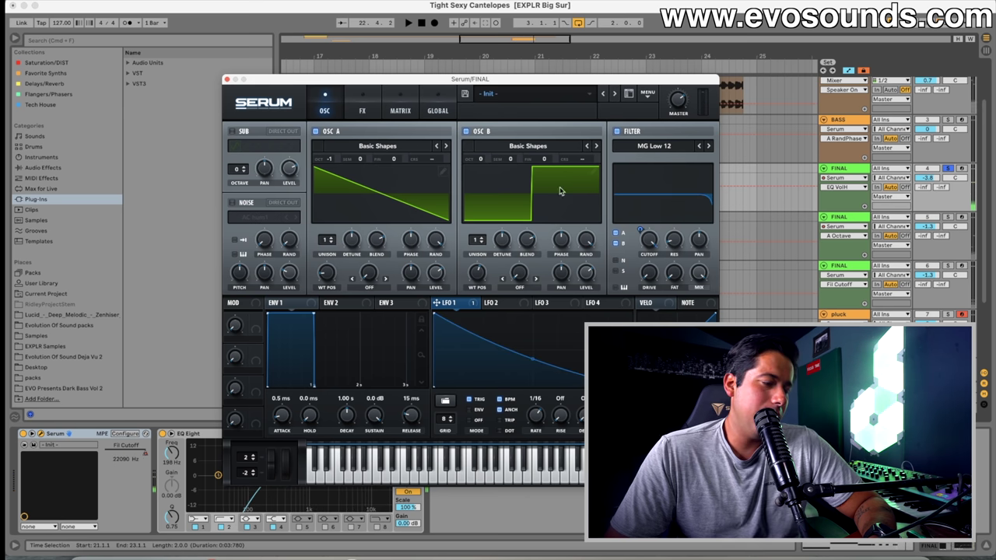
left_click(228, 79)
key("space")
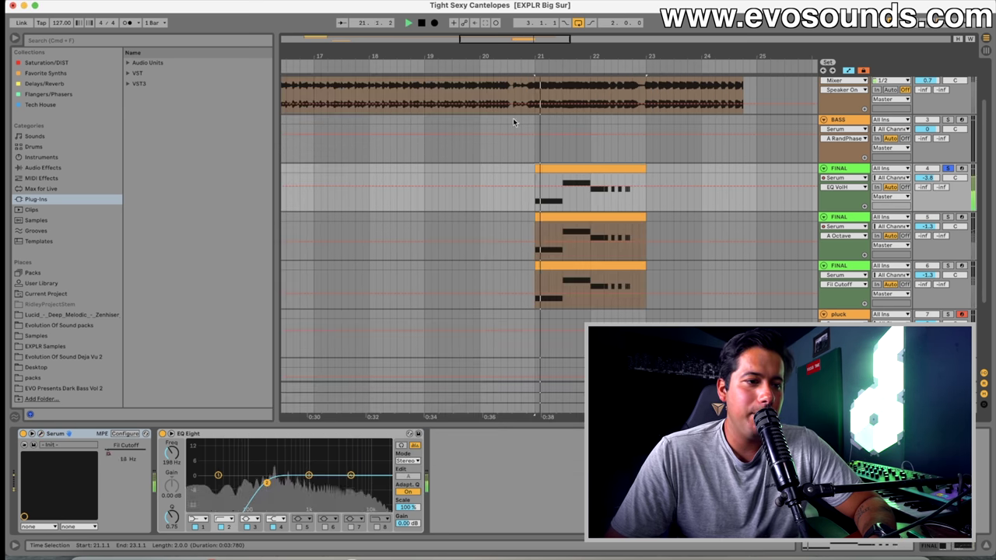
Step: Edit the first FINAL layer's filter cutoff automation to rise from bar 21 to a peak at bar 22 and fall just after, and audition it
scroll(517, 123, "up", 3)
key("space")
left_click(125, 447)
left_click(630, 185)
left_click_drag(645, 180, 655, 186)
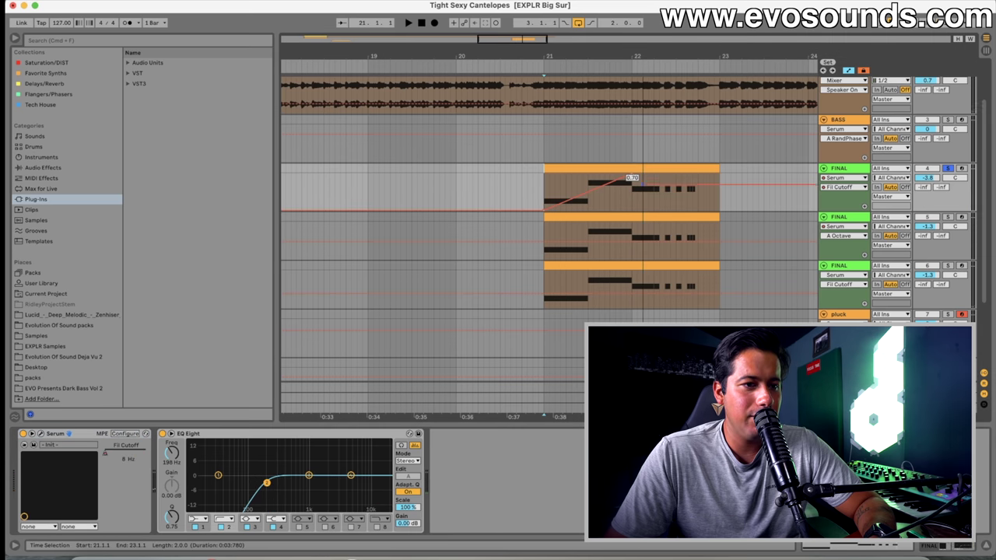
key("space")
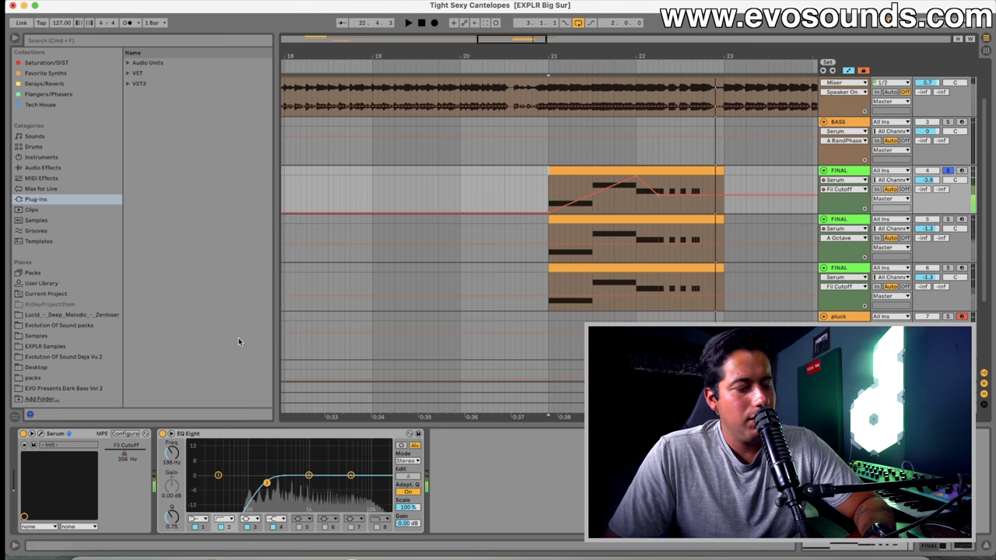
Step: Set oscillator B's octave to -1 and oscillator A's octave to +1 in the first FINAL layer's Serum while auditioning the clip
left_click(40, 434)
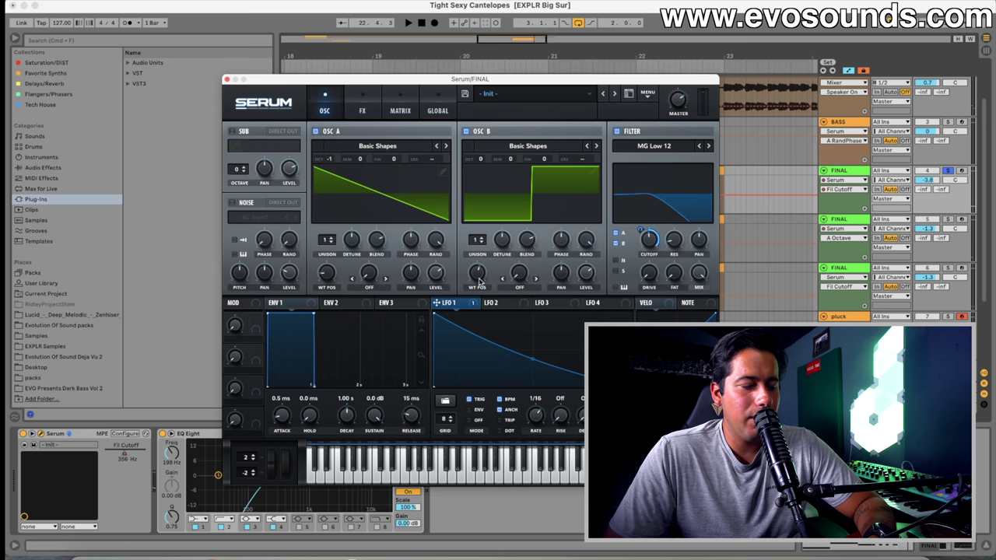
key("space")
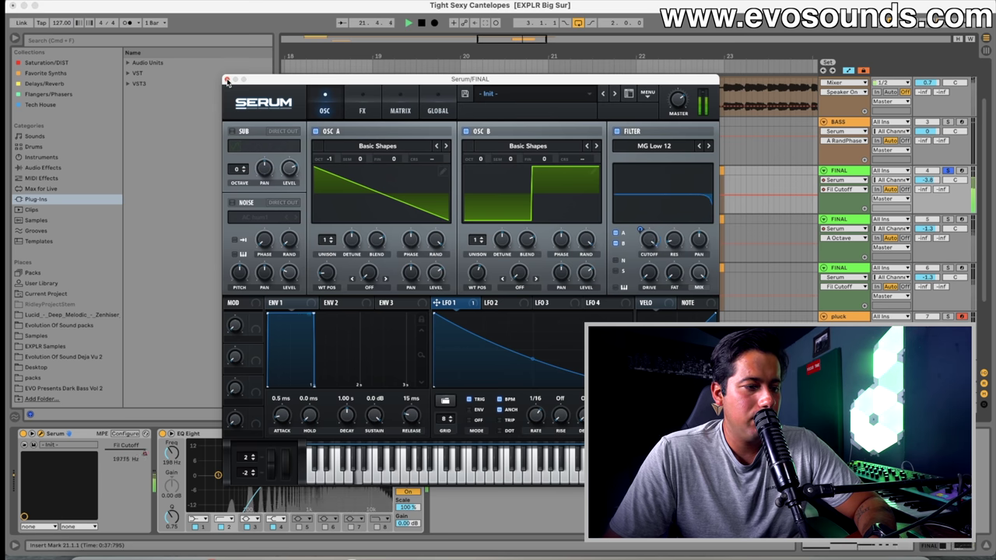
left_click_drag(482, 161, 479, 173)
key("space")
left_click(332, 157)
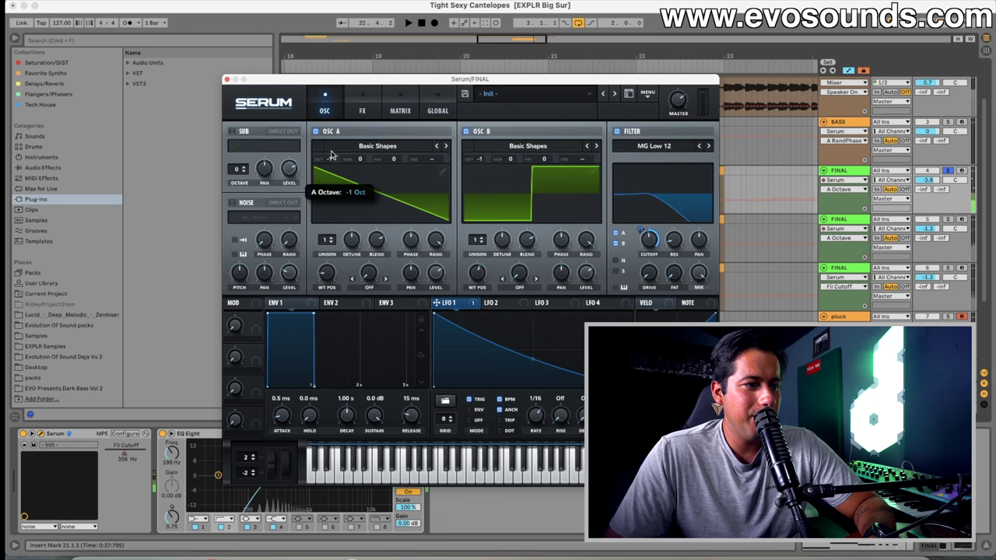
key("space")
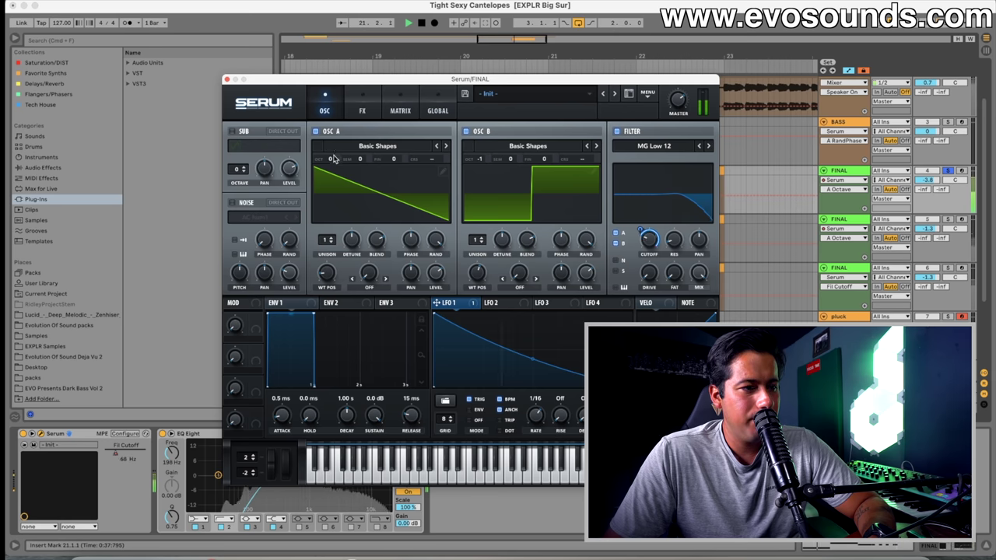
left_click(484, 162)
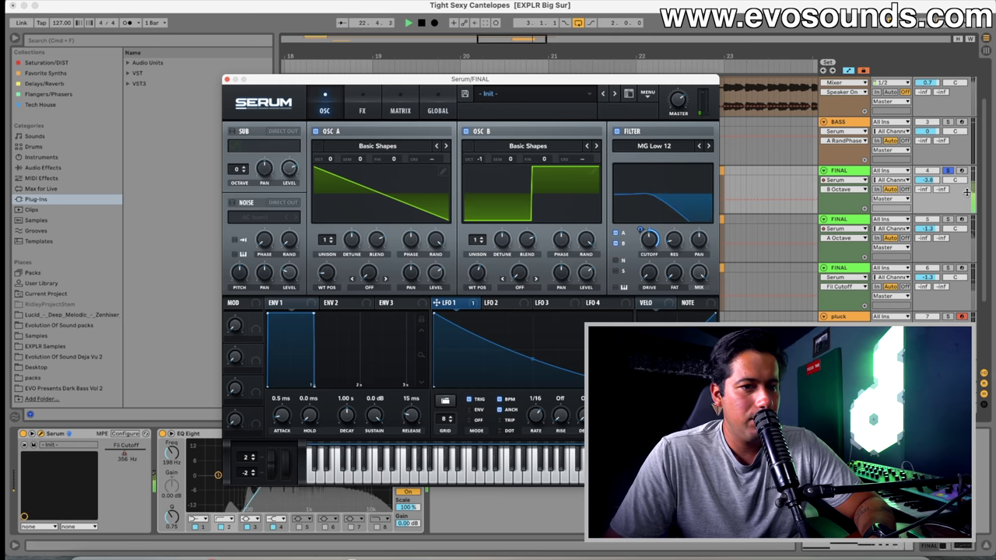
left_click(331, 159)
left_click_drag(338, 150, 339, 147)
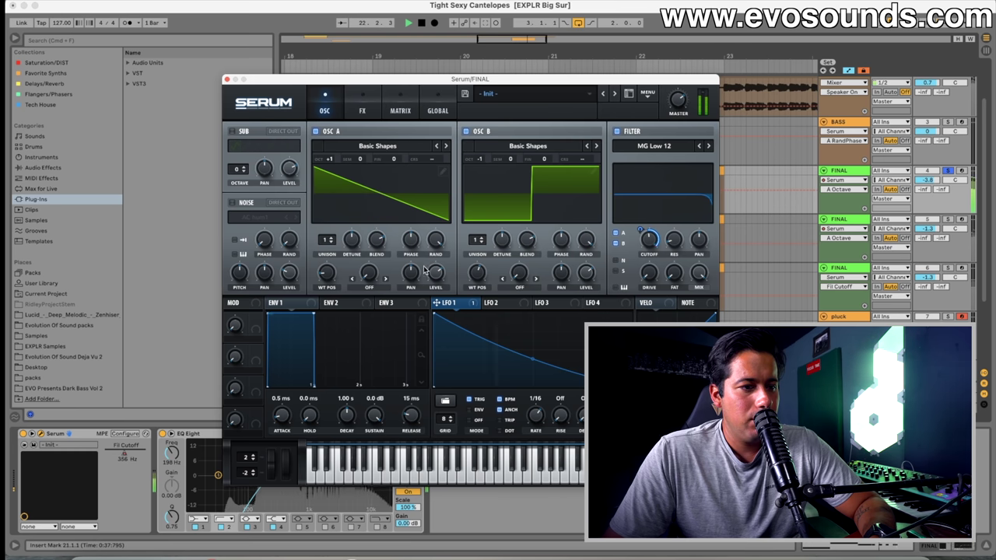
key("space")
Step: Lower the levels of oscillators A and B, modulate both levels with LFO 1, and audition the clip
left_click_drag(434, 275, 422, 326)
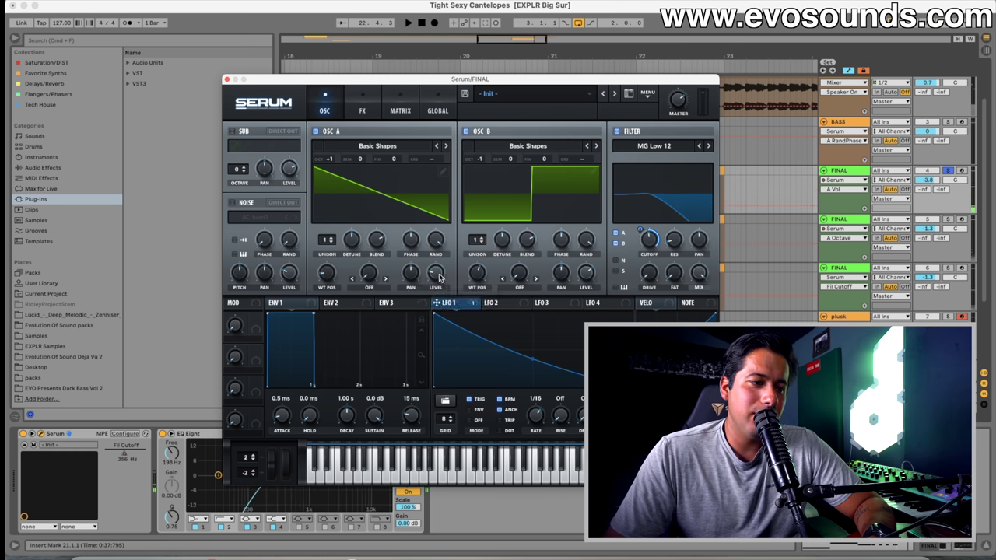
left_click(577, 275)
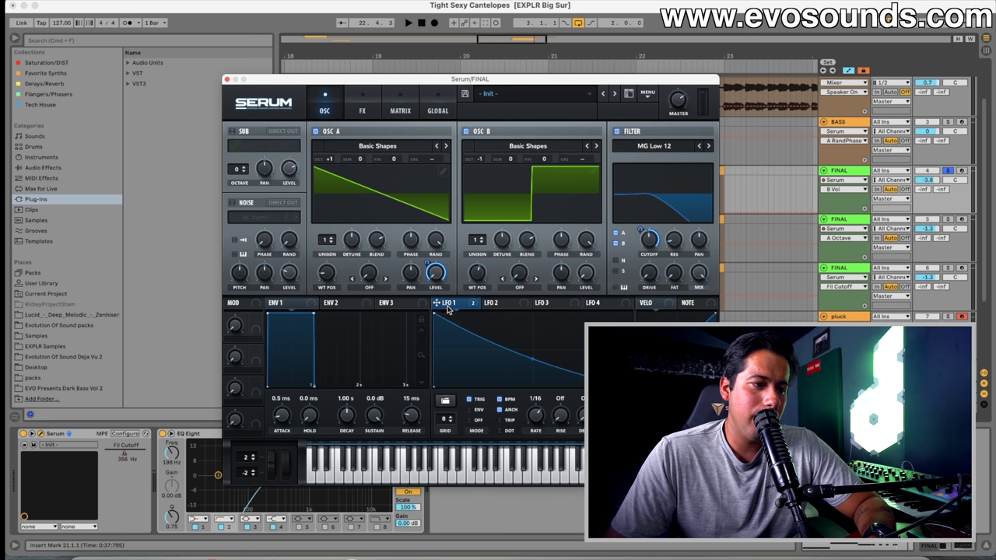
key("space")
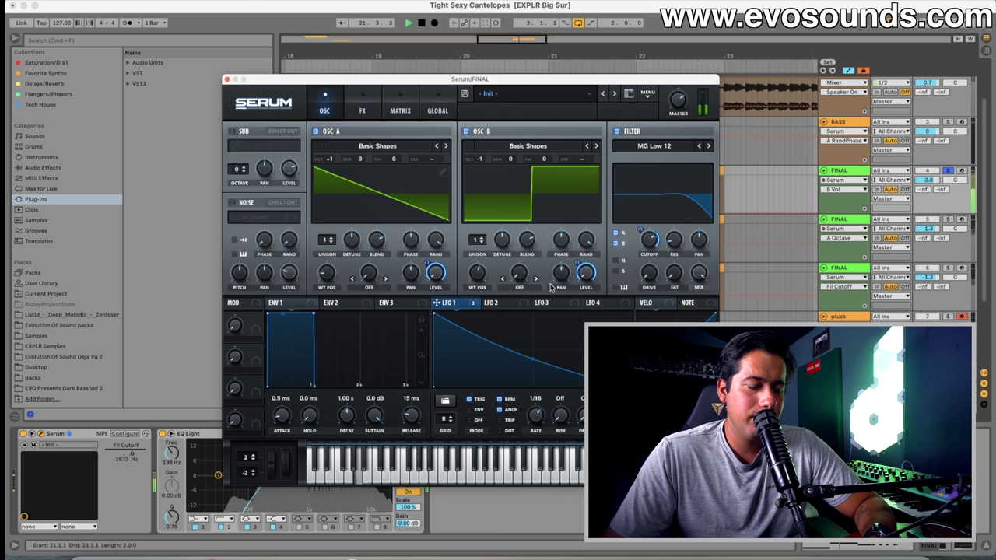
key("space")
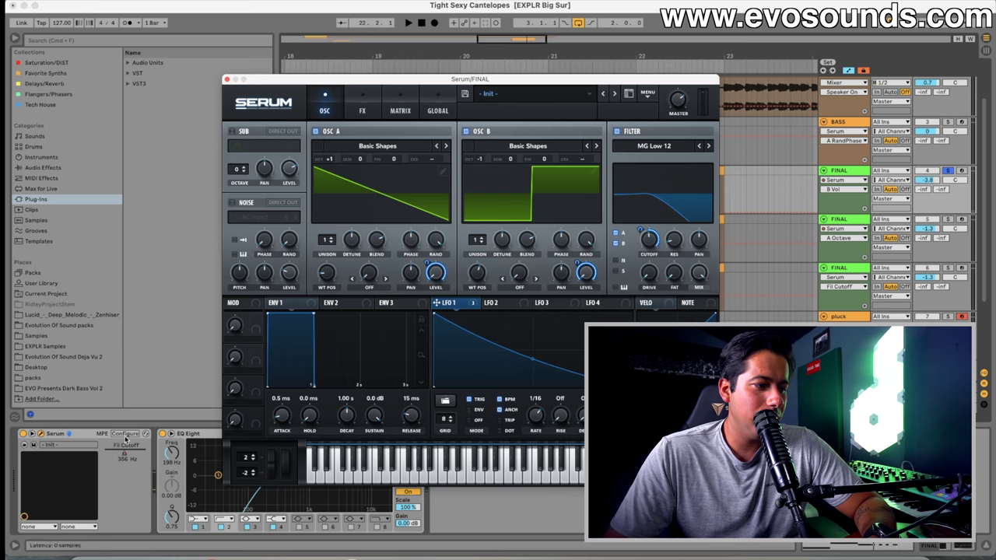
Step: Delete the first FINAL layer's filter cutoff automation and set the cutoff to 15 Hz
right_click(117, 459)
left_click(120, 463)
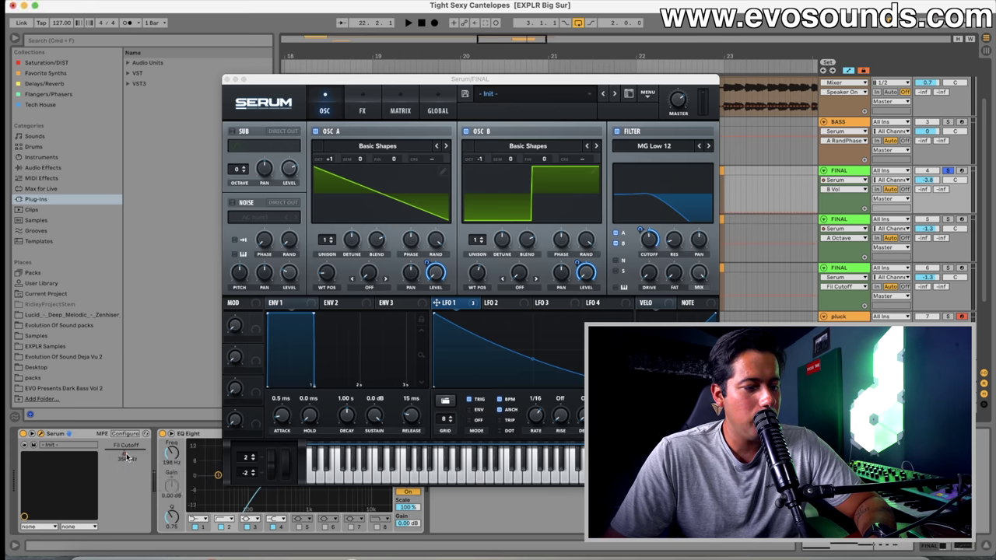
right_click(126, 454)
left_click(162, 492)
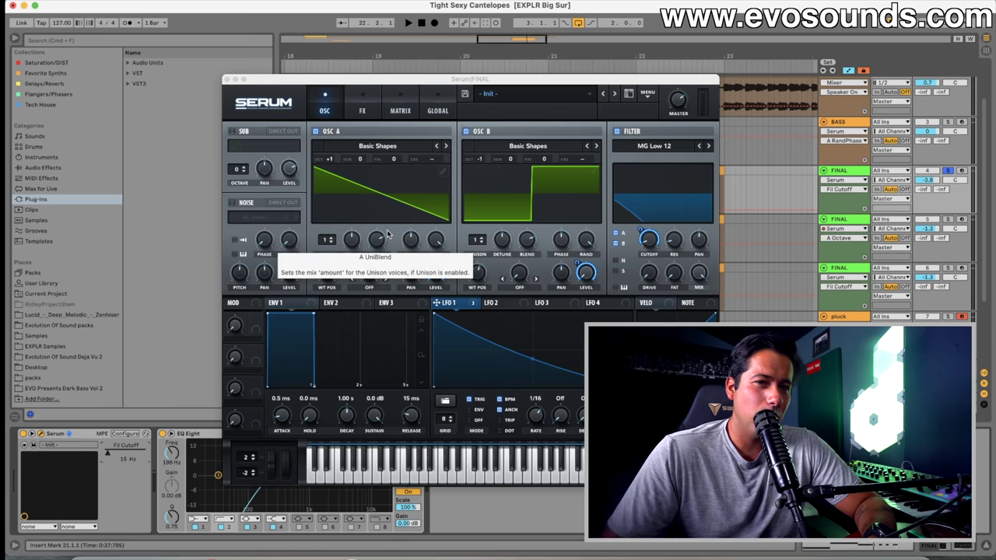
Step: Assign Macro 1 to both oscillator levels and the filter cutoff, with a cutoff amount of about 73, and adjust the macro during playback
left_click_drag(255, 319, 467, 264)
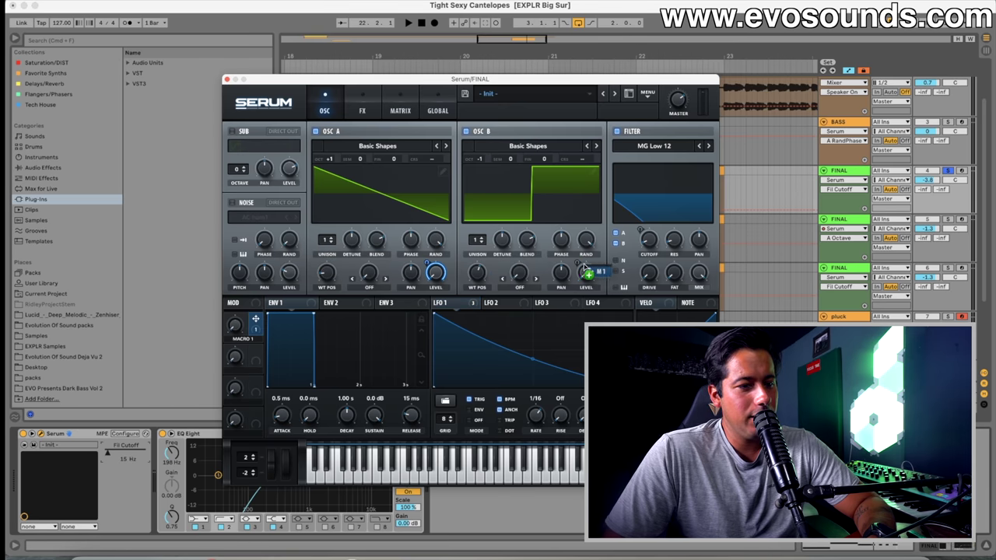
left_click_drag(640, 235, 641, 236)
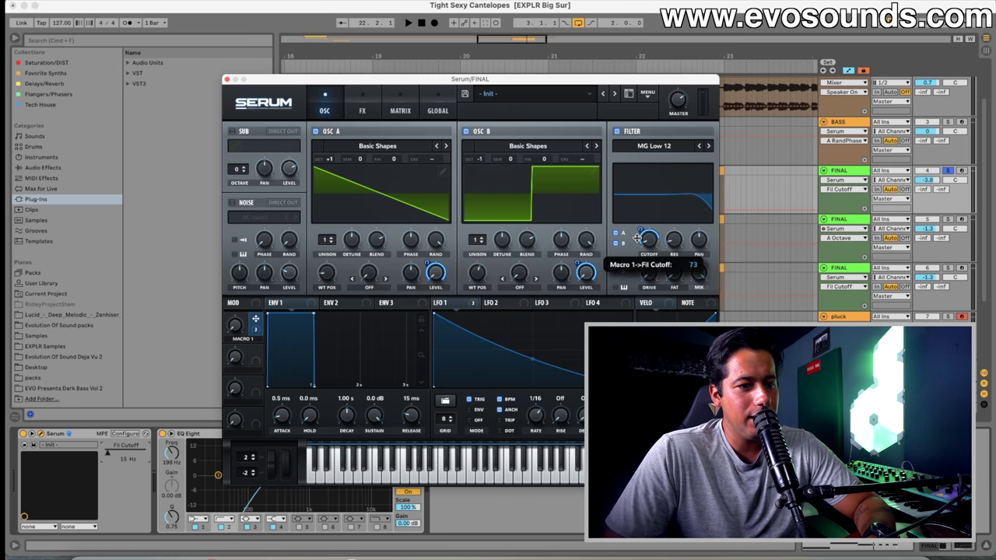
key("space")
left_click_drag(241, 311, 240, 342)
key("space")
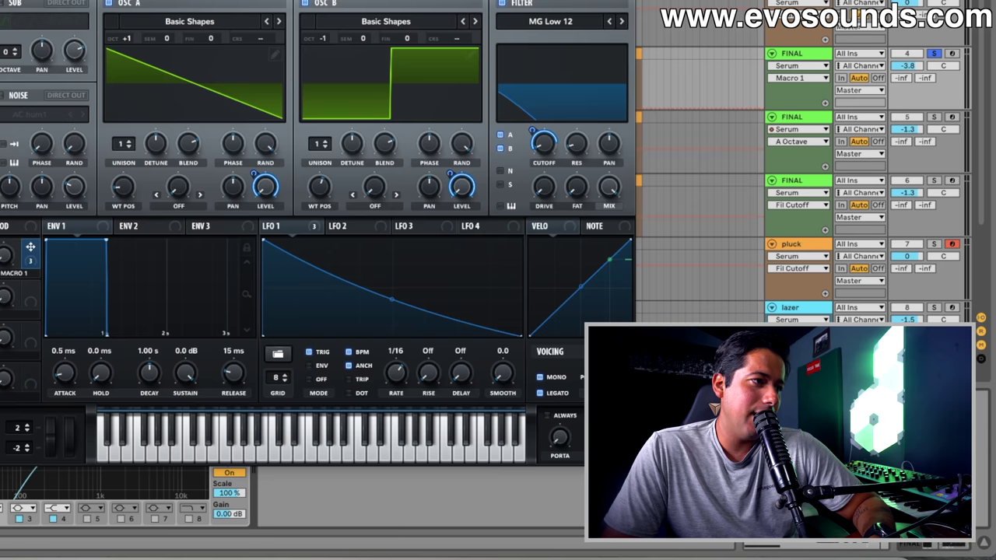
Step: Close the first layer's Serum, solo the second FINAL layer, play its clip, and open its Serum instance
left_click(226, 78)
scroll(723, 185, "down", 3)
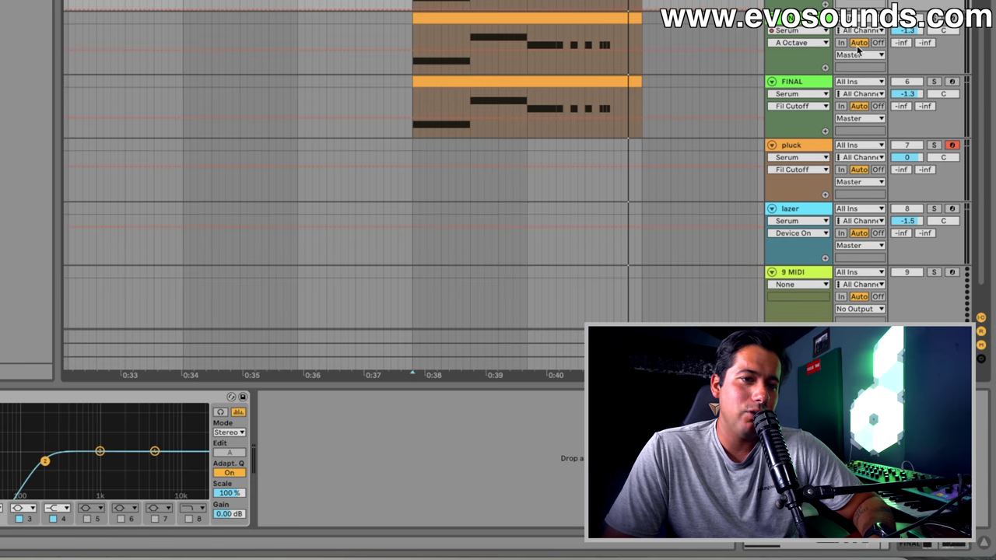
left_click(856, 146)
key("space")
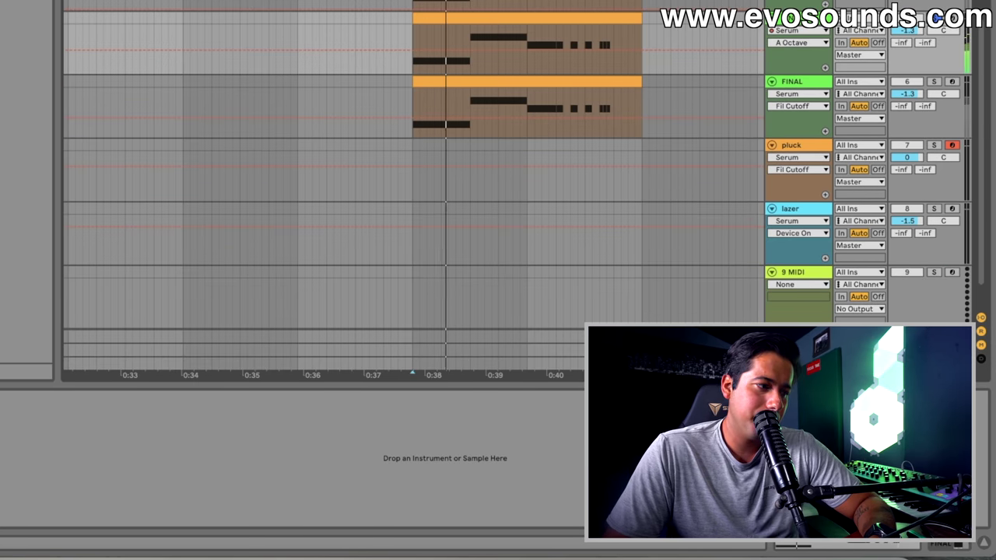
key("super+alt+p")
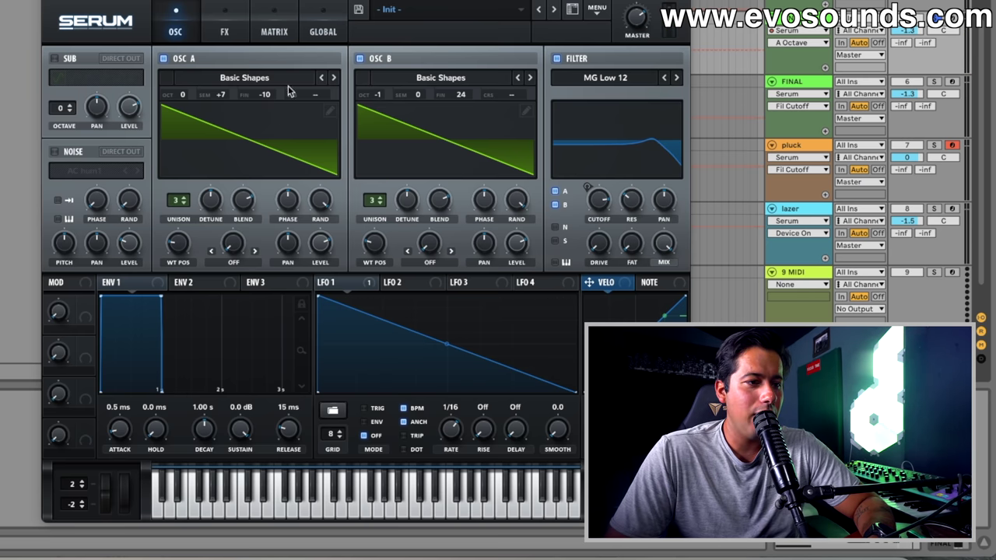
Step: Compare three unison voices with a single voice on oscillators A and B during playback, leaving both at one voice
left_click_drag(185, 201, 185, 209)
mouse_move(376, 200)
left_mouse_down()
mouse_move(375, 212)
mouse_move(373, 197)
left_mouse_up()
key("space")
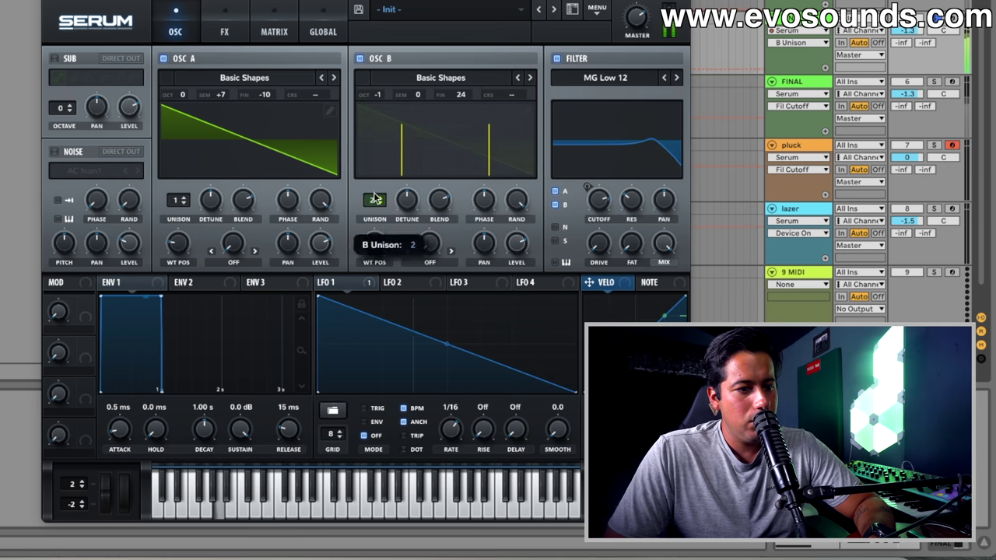
left_click_drag(184, 202, 184, 194)
left_click_drag(375, 202, 375, 196)
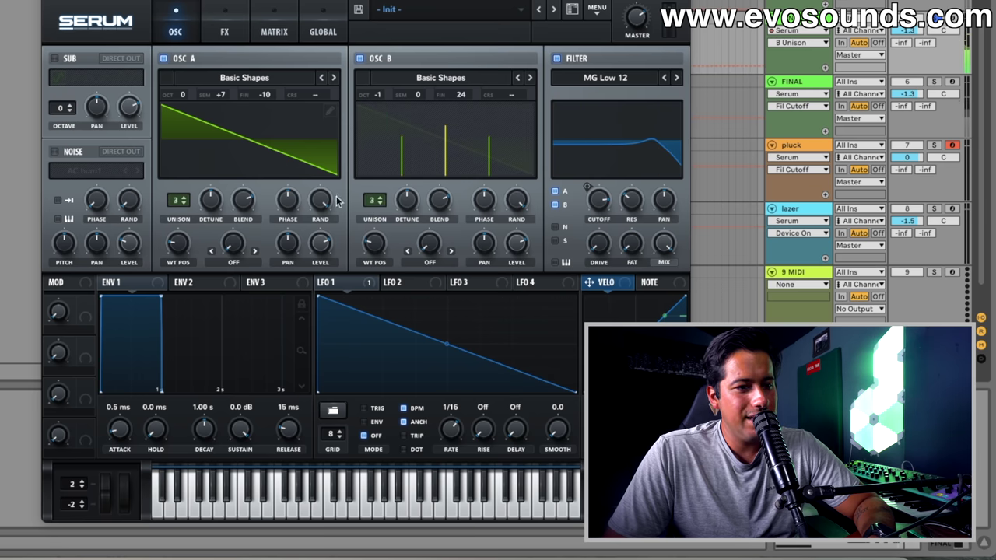
left_click_drag(179, 200, 178, 209)
left_click_drag(375, 200, 374, 210)
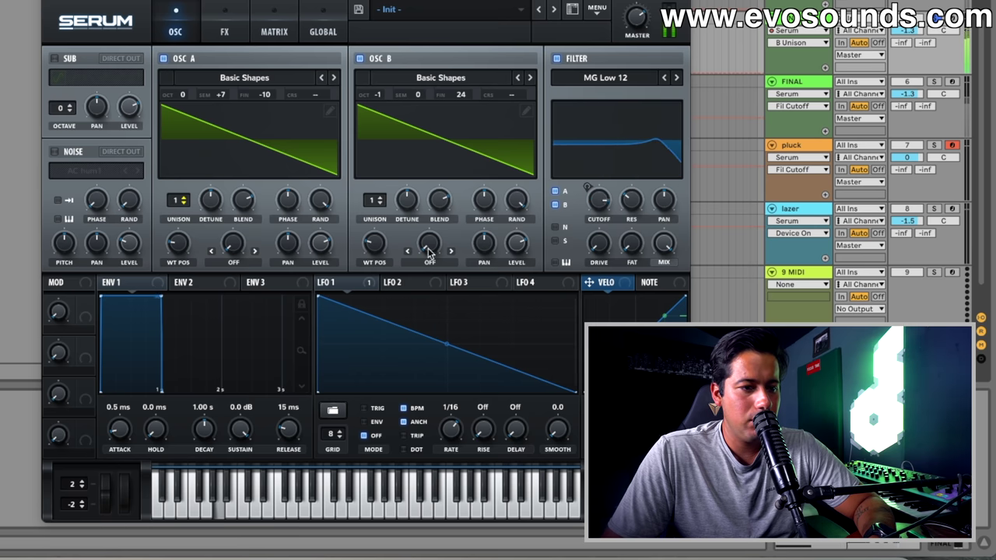
Step: Adjust the filter cutoff and its LFO 1 modulation amount, and set oscillator A's fine tuning to -12 cents
left_click_drag(588, 190, 588, 190)
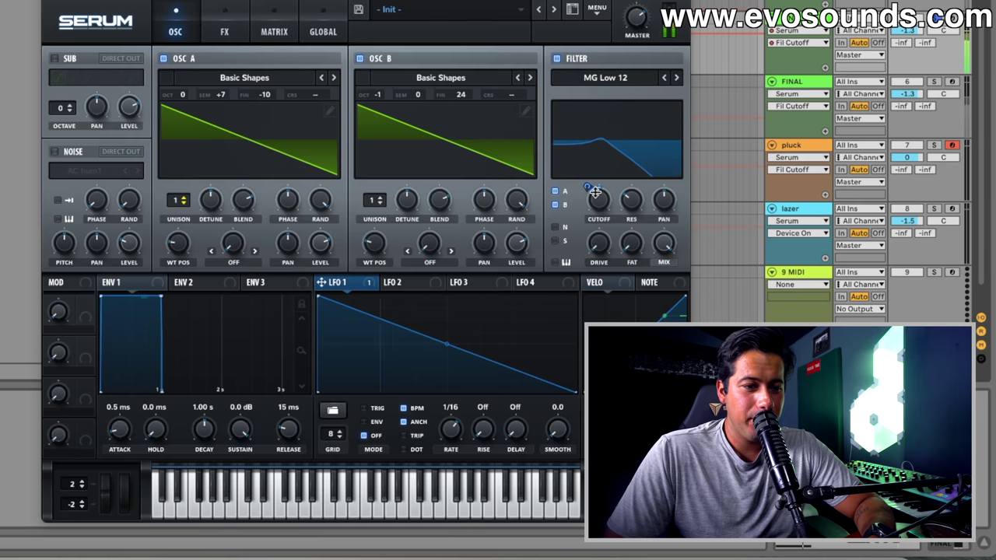
left_click_drag(598, 196, 593, 181)
left_click_drag(594, 189, 589, 186)
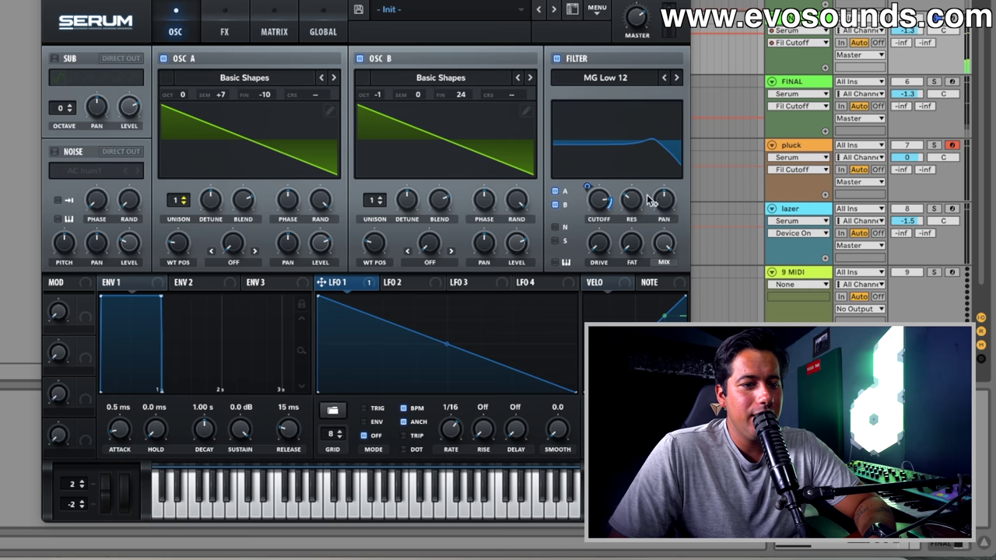
mouse_move(578, 201)
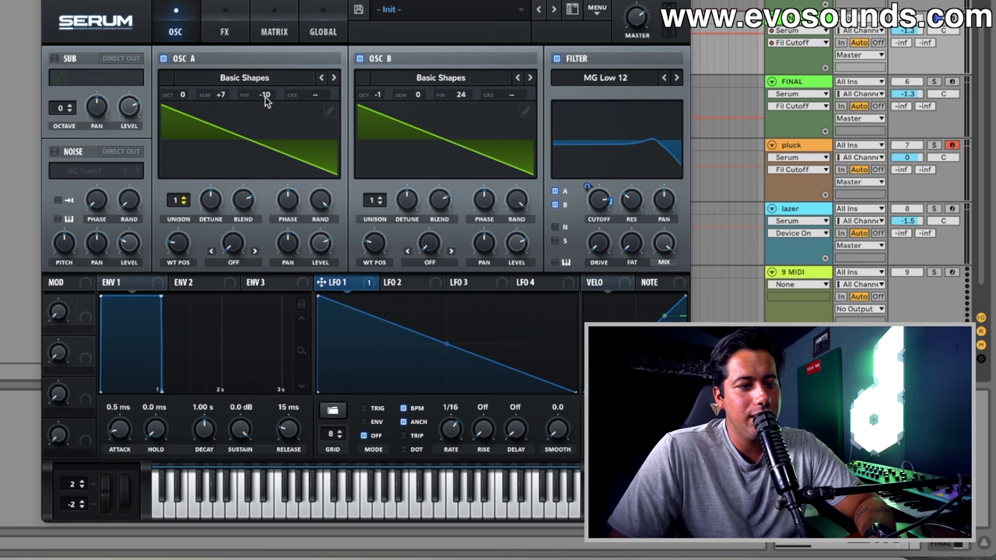
left_click_drag(264, 96, 264, 100)
left_click(458, 96)
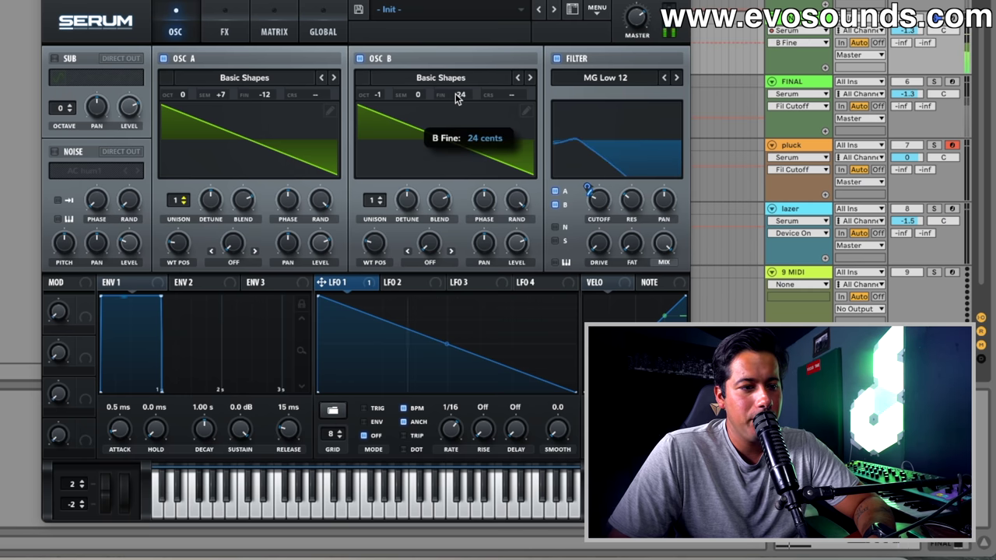
Step: Audition the patch with distortion and reverb each bypassed, and set the distortion's pre-filter to about 251 Hz with Q 2.0
left_click(211, 30)
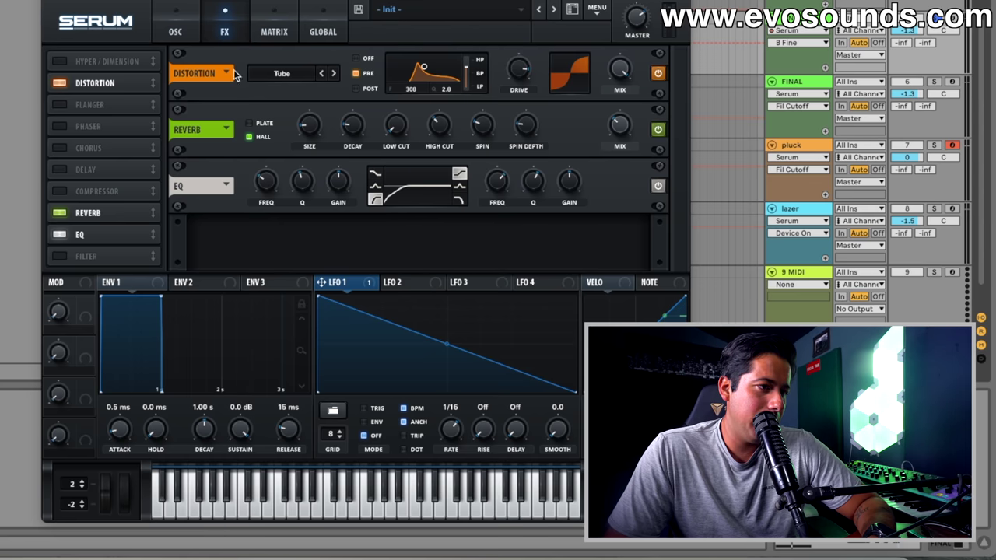
left_click(62, 82)
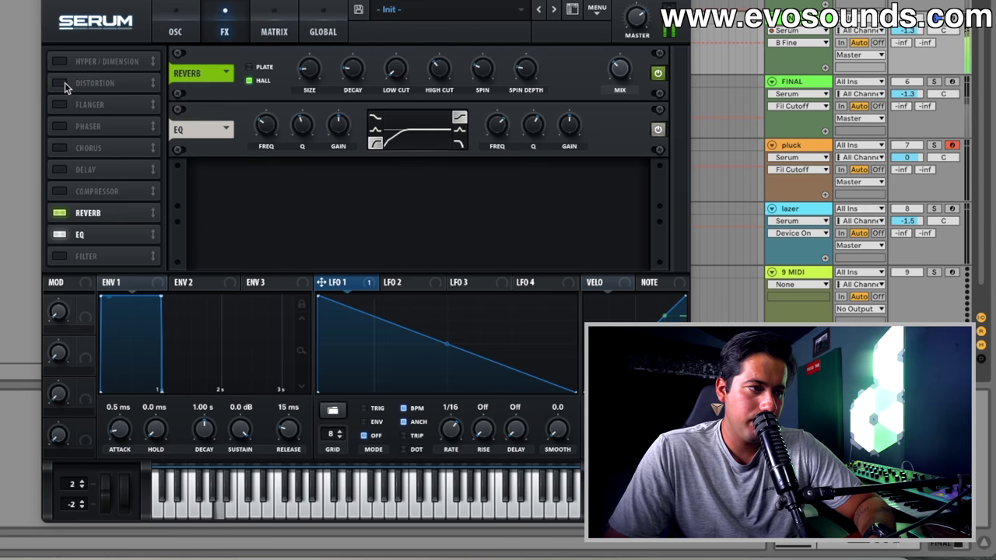
left_click(64, 82)
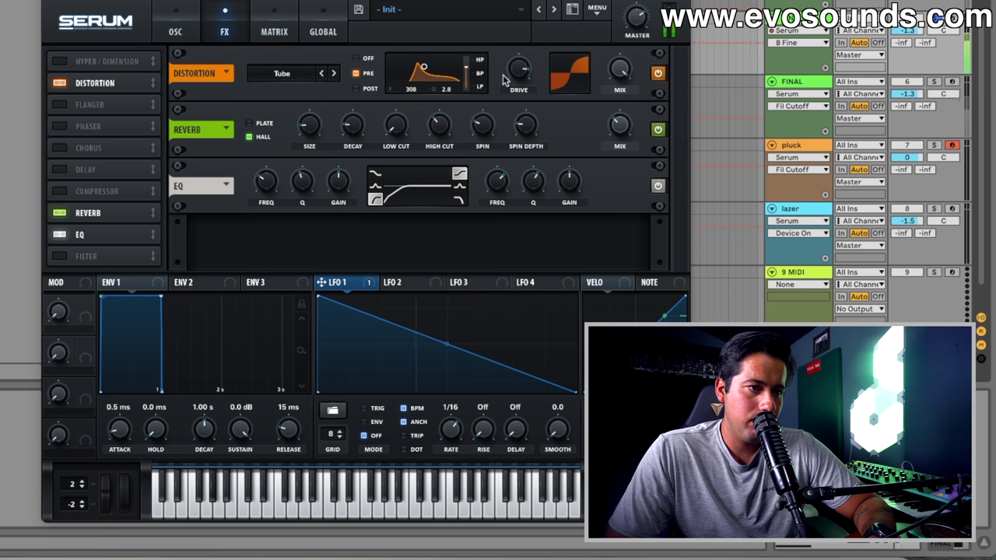
left_click_drag(424, 67, 422, 68)
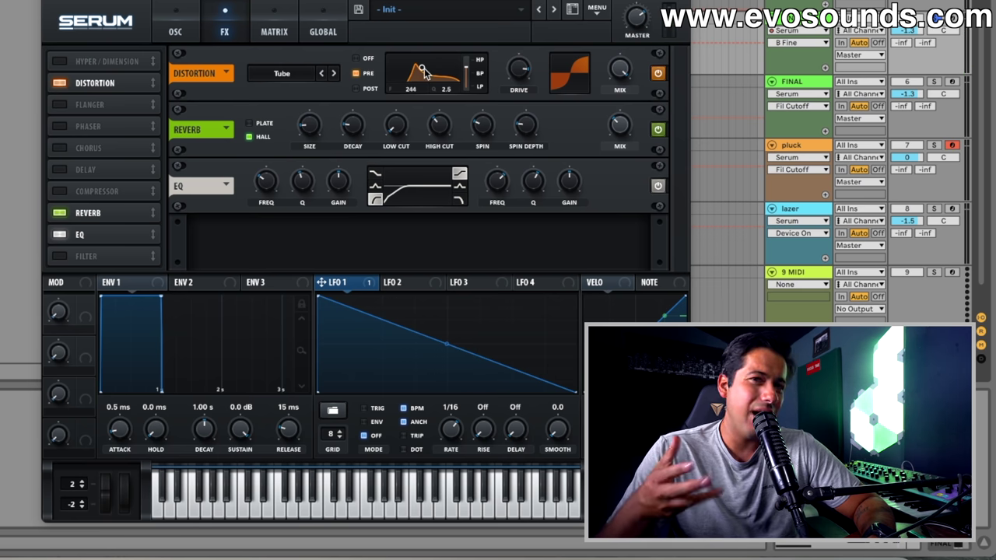
left_click_drag(423, 71, 424, 74)
left_click(58, 212)
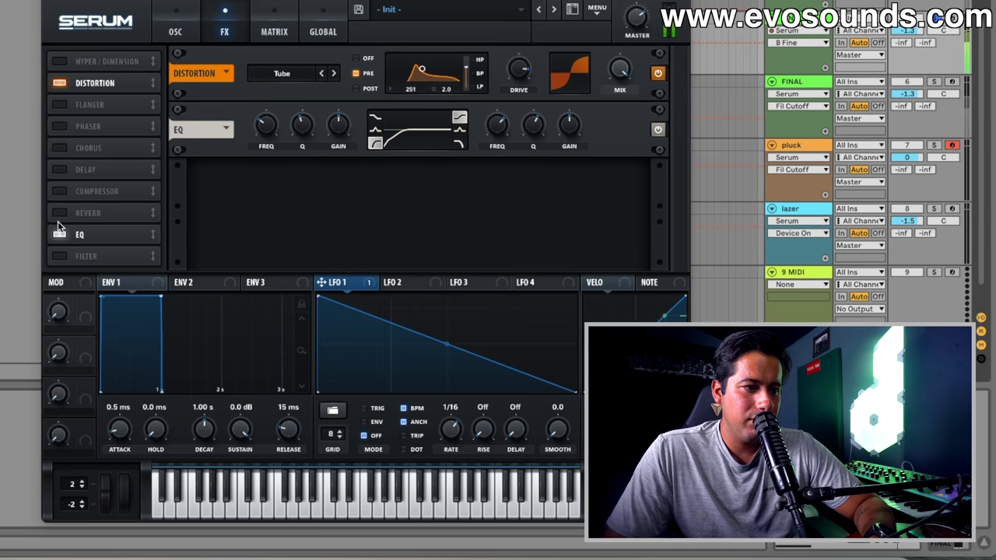
left_click(60, 214)
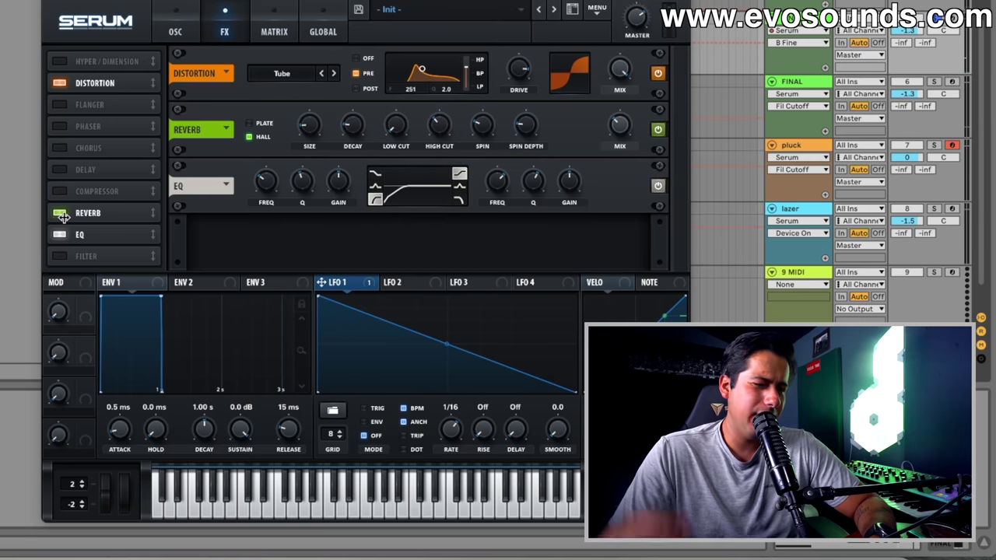
Step: Close the second layer's Serum, solo the third FINAL layer, and open its Serum instance for playback
left_click(192, 31)
left_click_drag(191, 0, 198, 0)
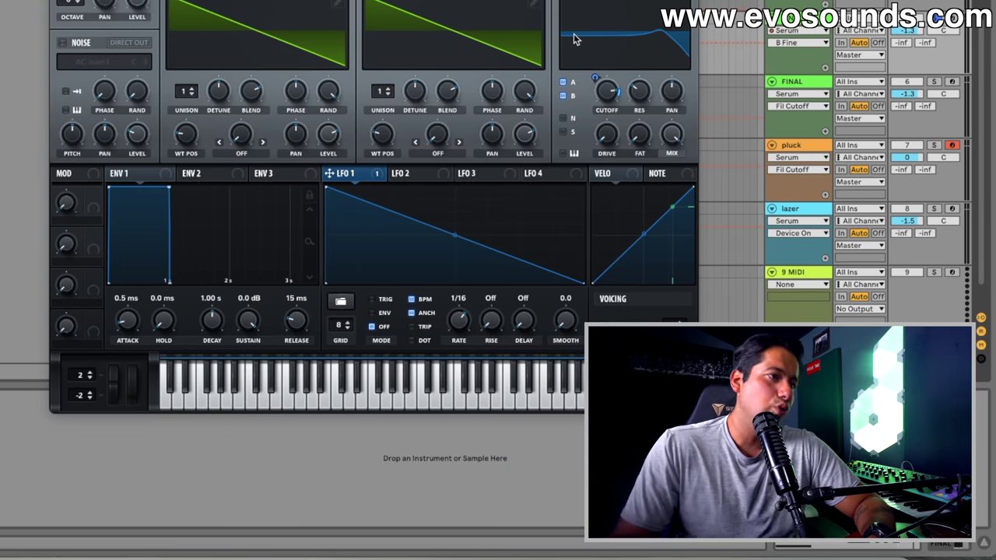
key("super+w")
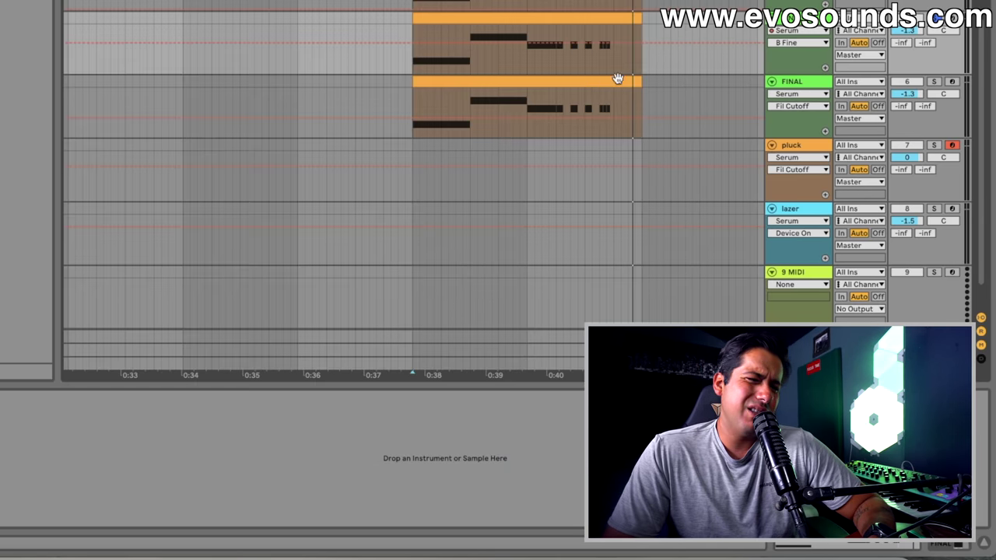
left_click(808, 90)
left_click(934, 82)
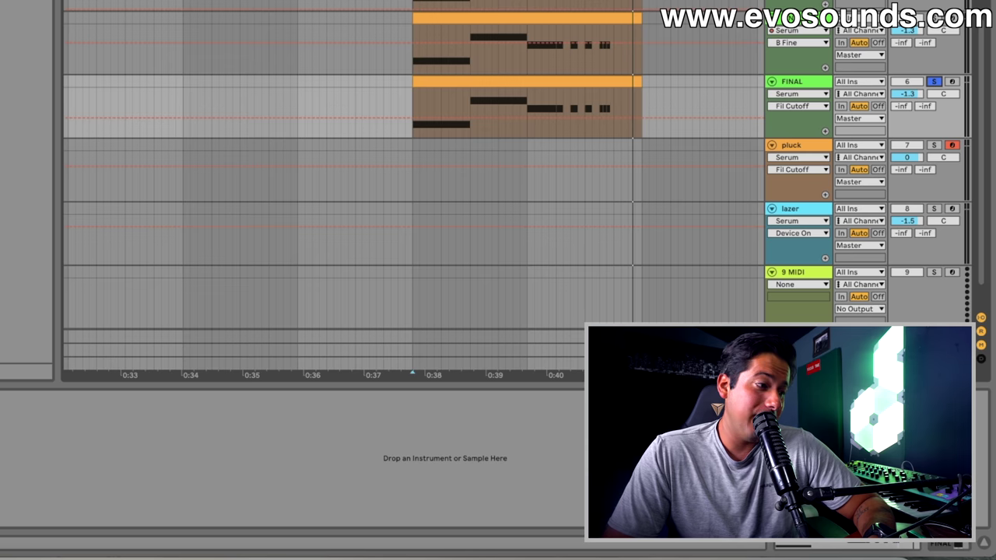
key("ctrl+alt+p")
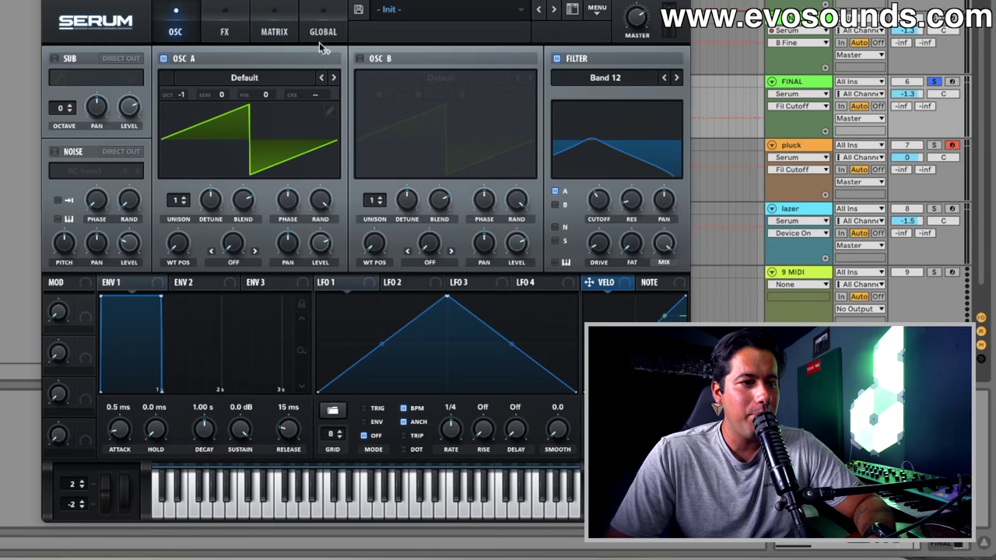
left_click_drag(326, 1, 286, 0)
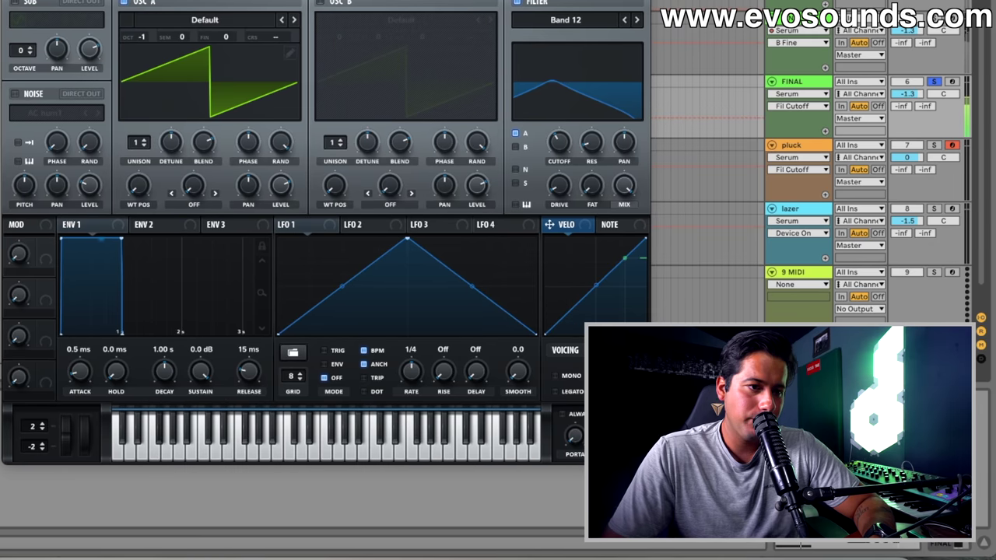
Step: Nudge the band-pass filter's cutoff and audition oscillator A with four unison voices before returning it to one
left_click_drag(567, 141, 567, 144)
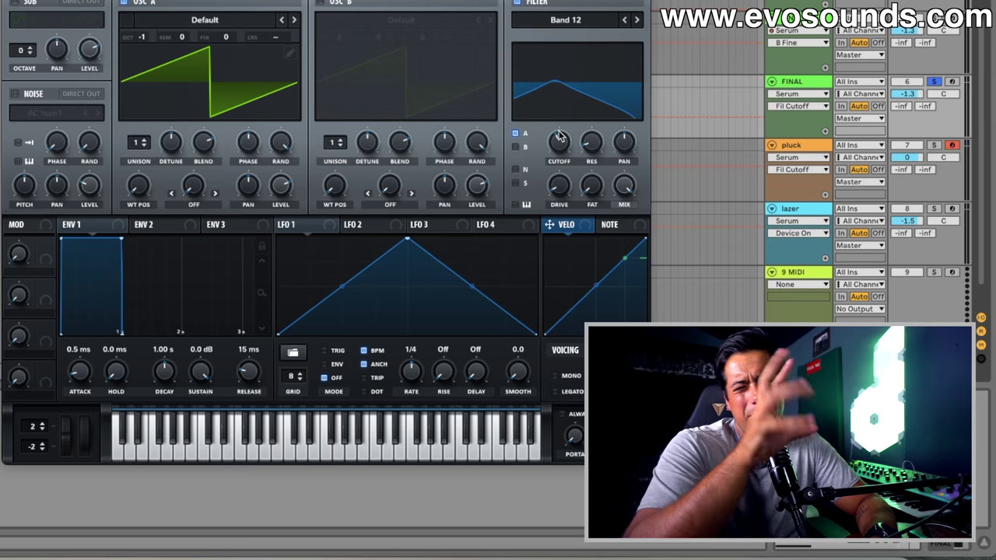
left_click_drag(138, 143, 158, 152)
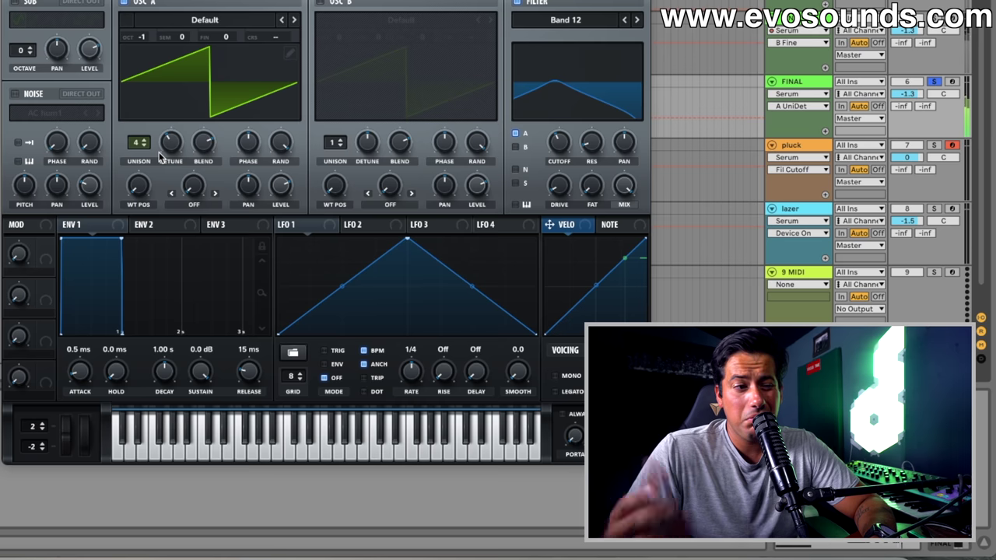
left_click_drag(138, 142, 140, 159)
Step: Play the FINAL layers together, select the first FINAL track, and close the open Serum windows
scroll(838, 69, "up", 1)
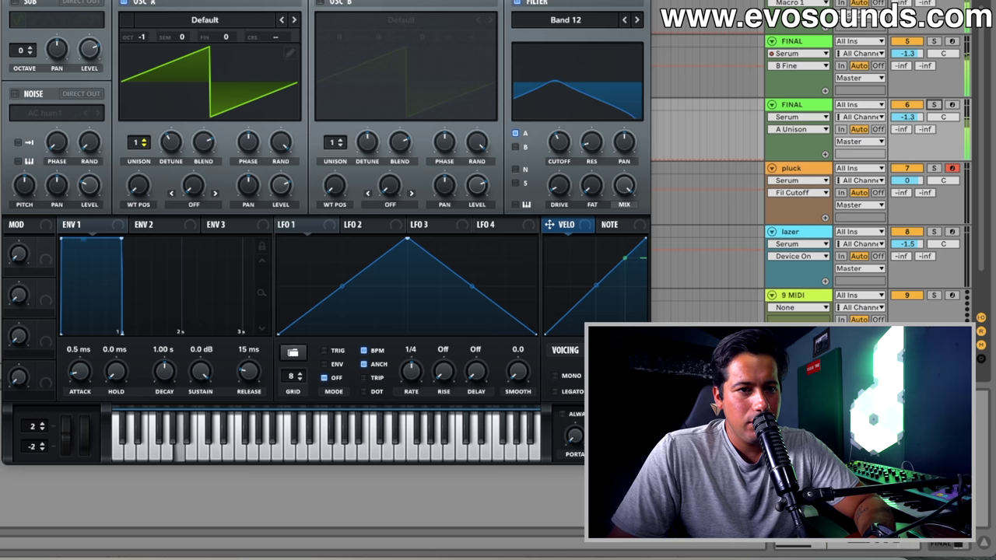
left_click(800, 15)
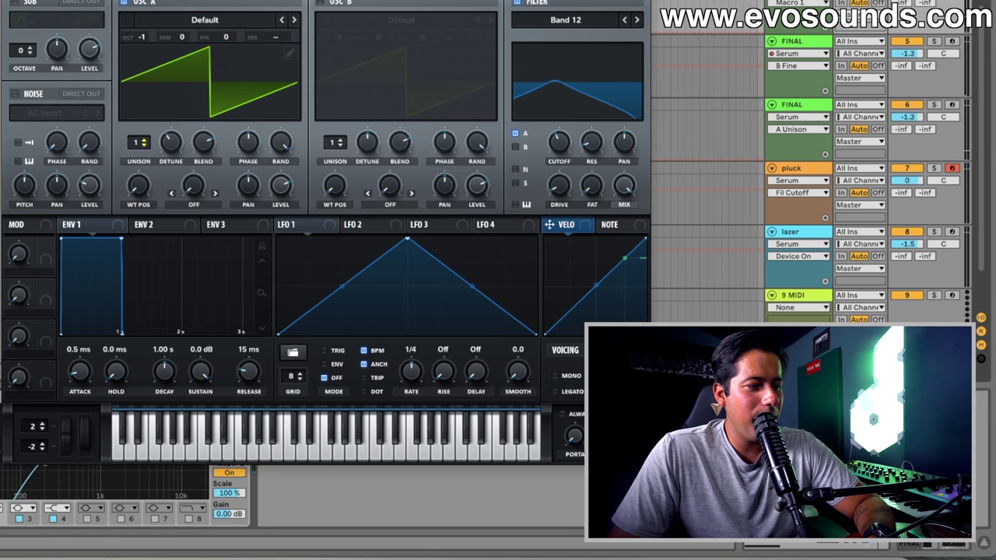
left_click(895, 5)
key("super+w")
key("super+w")
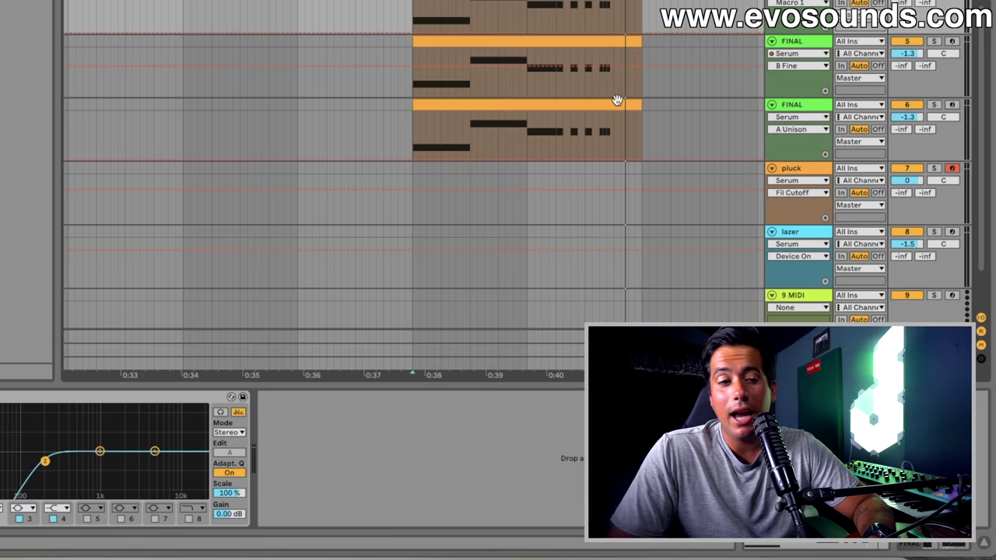
Step: Examine the lazer track's Serum patch, including its oscillator, filter, effects and the parameters modulated by LFO 1
scroll(615, 99, "down", 2)
scroll(597, 101, "right", 5)
scroll(597, 97, "up", 5)
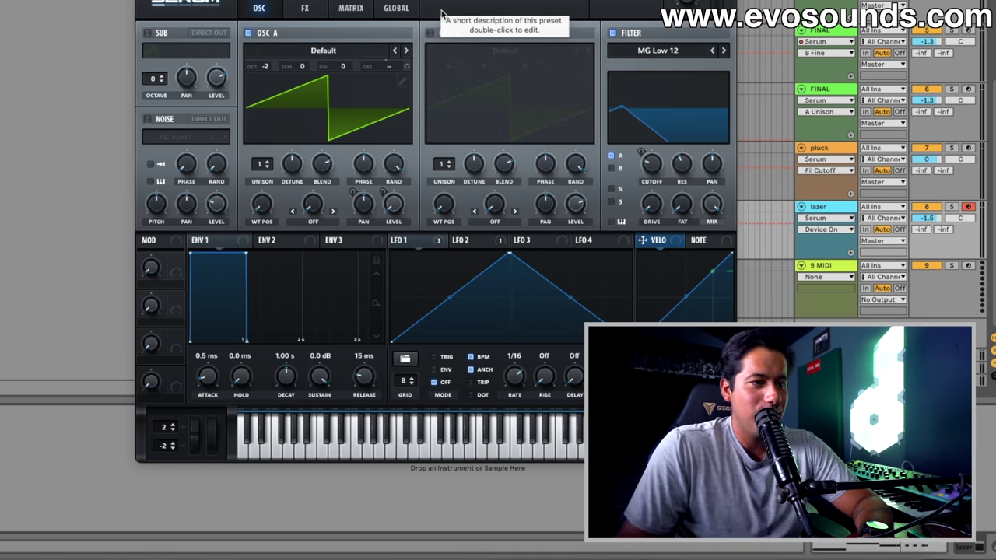
left_click(302, 9)
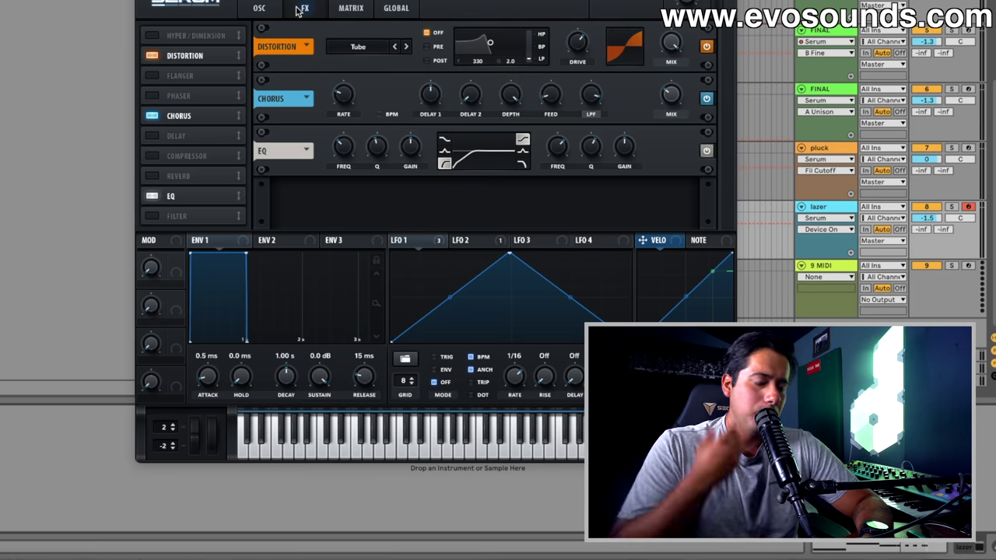
left_click(261, 9)
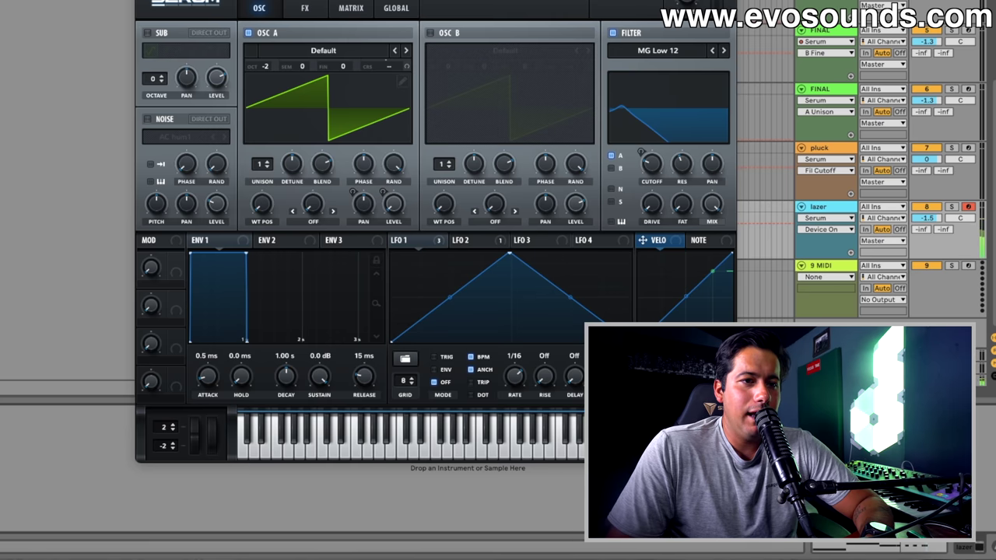
left_click(645, 1)
left_click(299, 6)
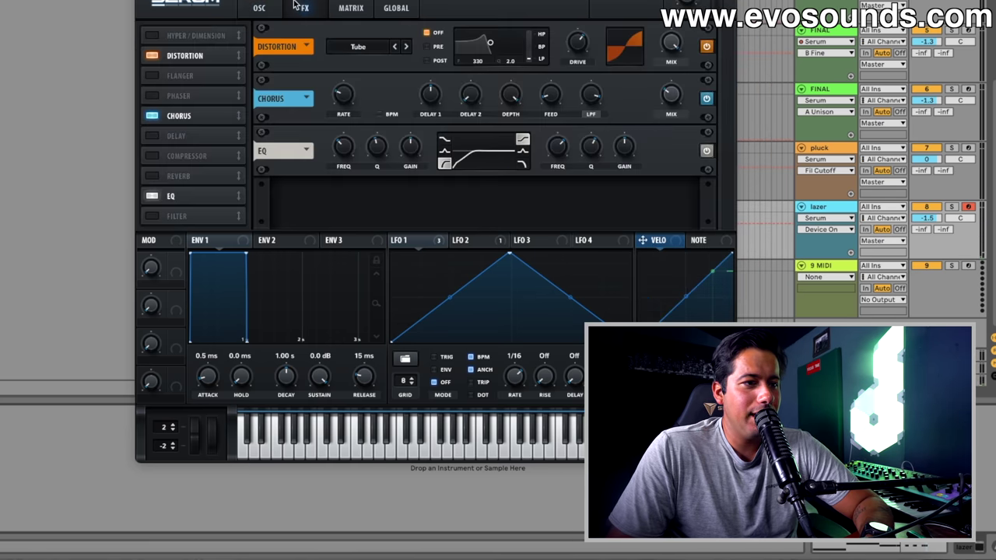
left_click(263, 7)
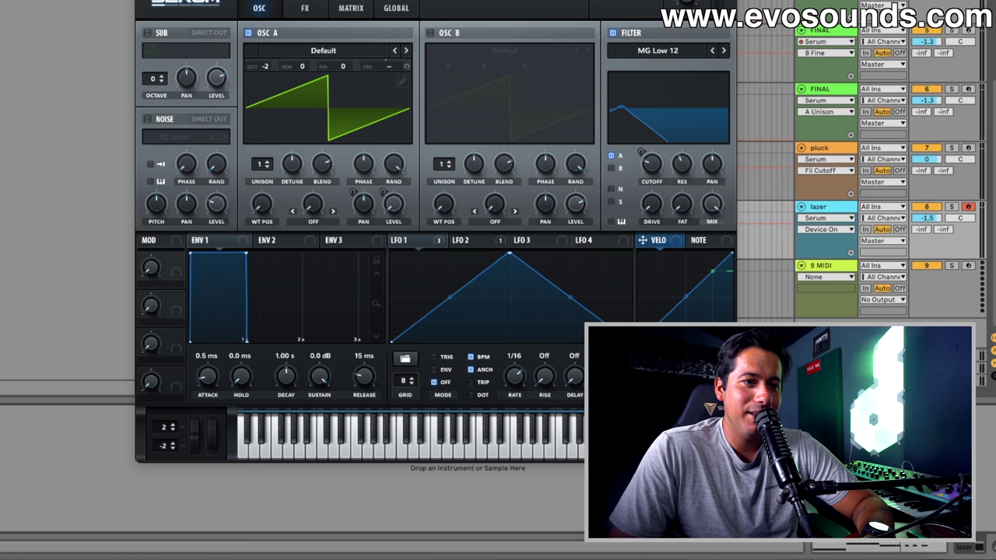
left_click(669, 3)
left_click(429, 246)
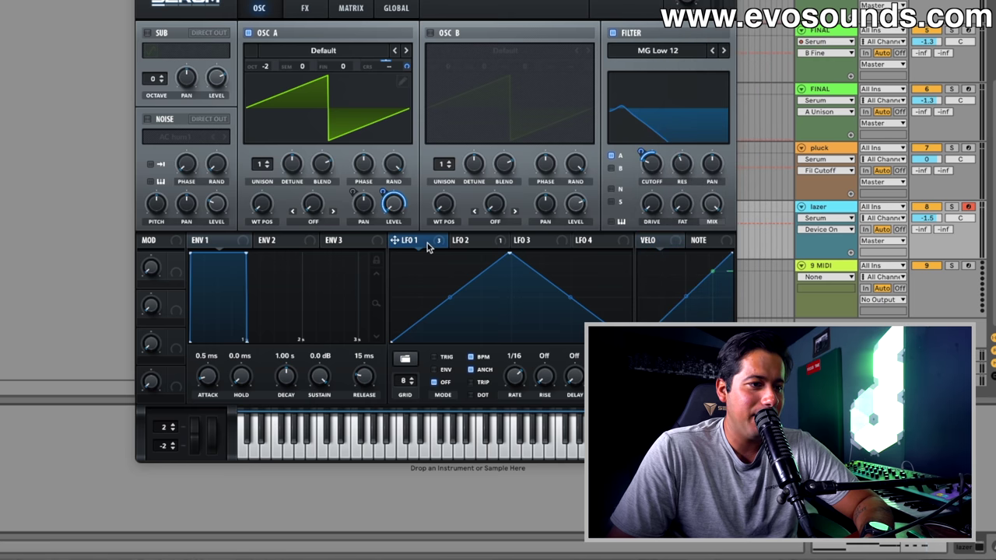
left_click(669, 3)
left_click(666, 69)
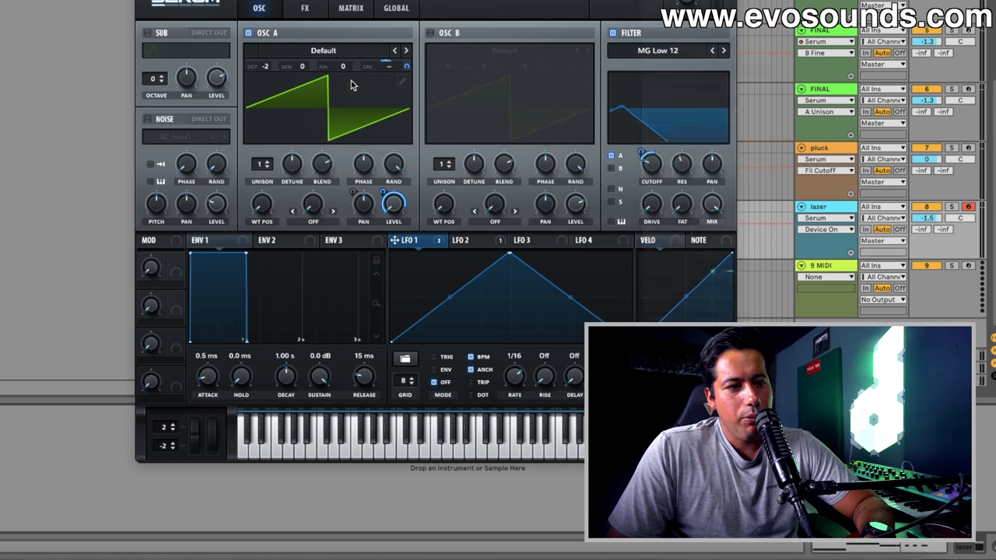
Step: Modulate oscillator A's coarse pitch with LFO 1 and set the oscillator's octave to -2
left_click_drag(417, 201, 405, 68)
left_click_drag(266, 67, 265, 101)
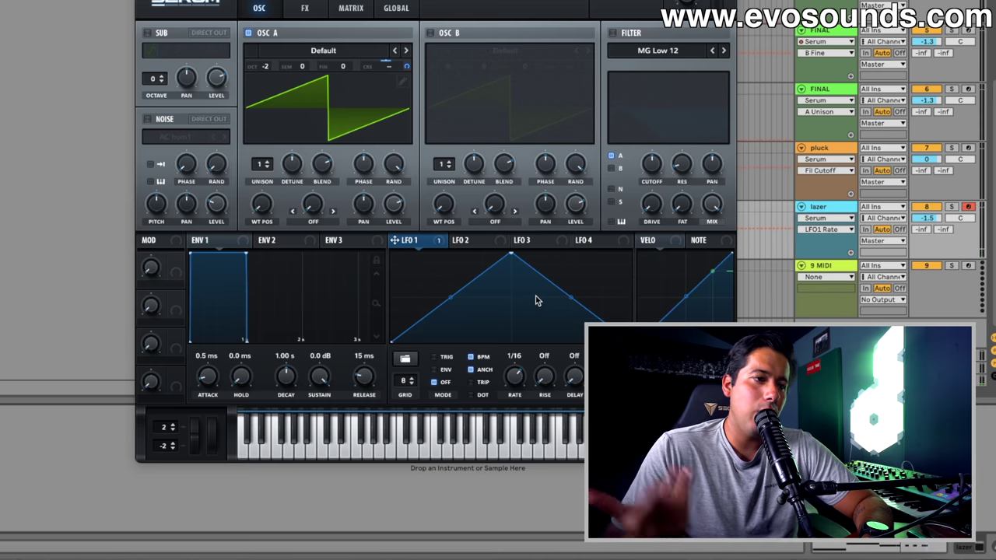
Step: Enable the MG Low 12 filter, raise its resonance, and modulate its cutoff with LFO 1
left_click(631, 34)
left_click_drag(675, 167, 678, 143)
left_click_drag(460, 242, 652, 165)
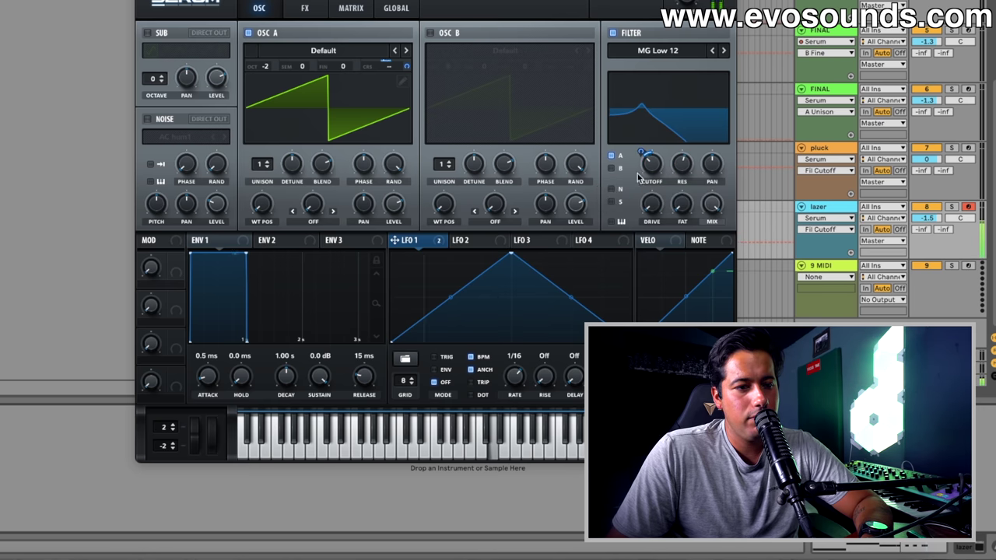
Step: Bend both slopes of LFO 1's triangle inward, modulate oscillator A's level with it, and open the effects rack
left_click_drag(451, 295, 452, 306)
left_click_drag(571, 298, 562, 310)
left_click_drag(452, 306, 451, 311)
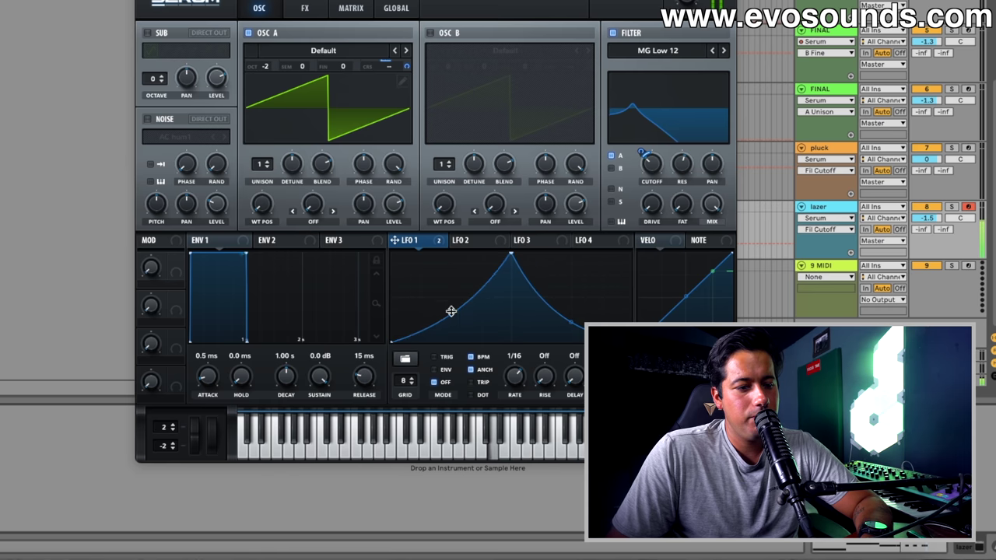
left_click_drag(406, 245, 394, 203)
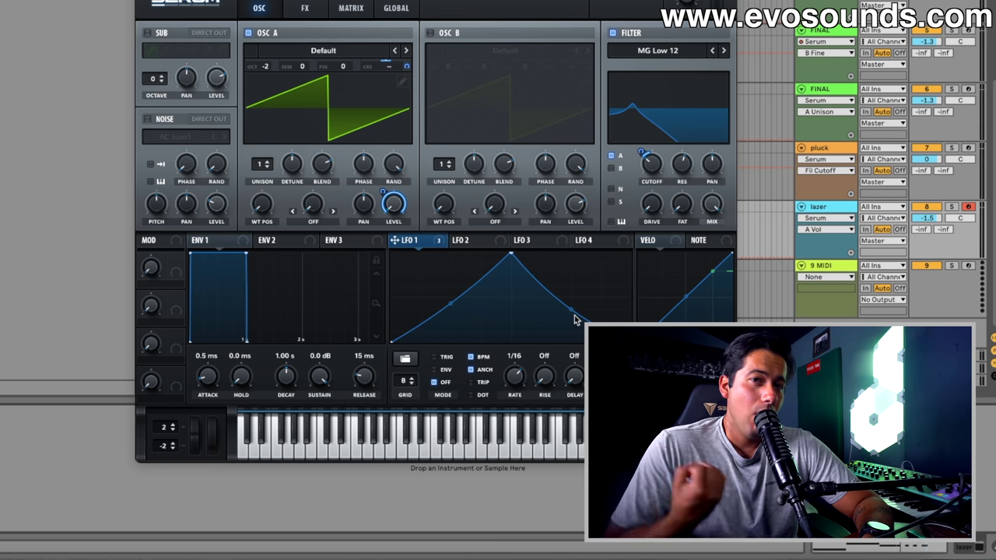
left_click(305, 8)
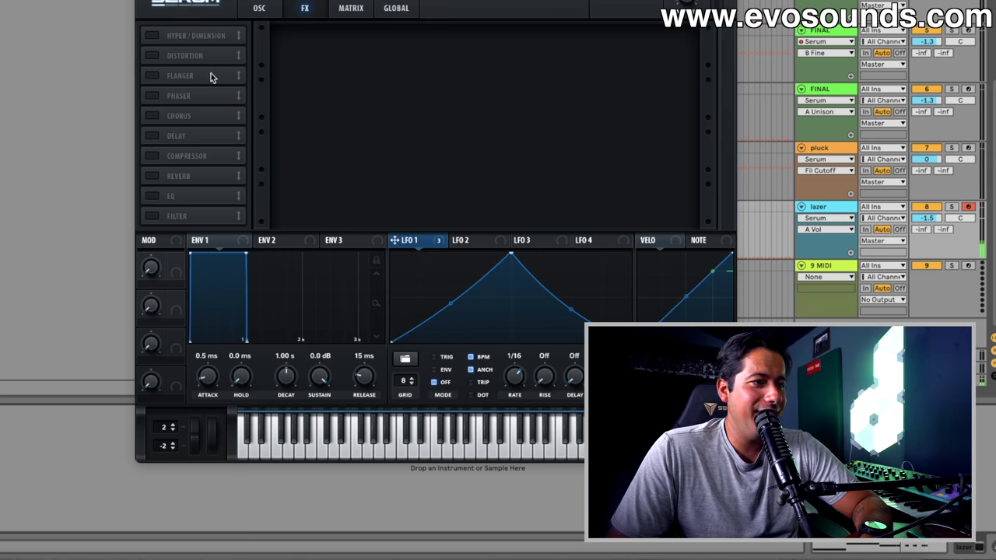
Step: Try a chorus effect at 100% mix with its first delay at 2.2 ms, and disable it again
left_click(152, 116)
left_click(670, 43)
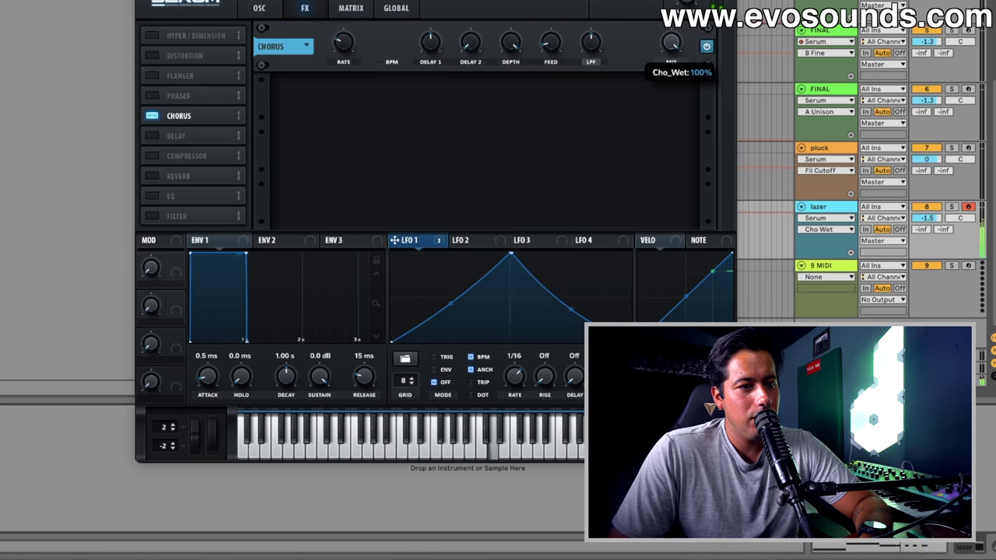
left_click(343, 40)
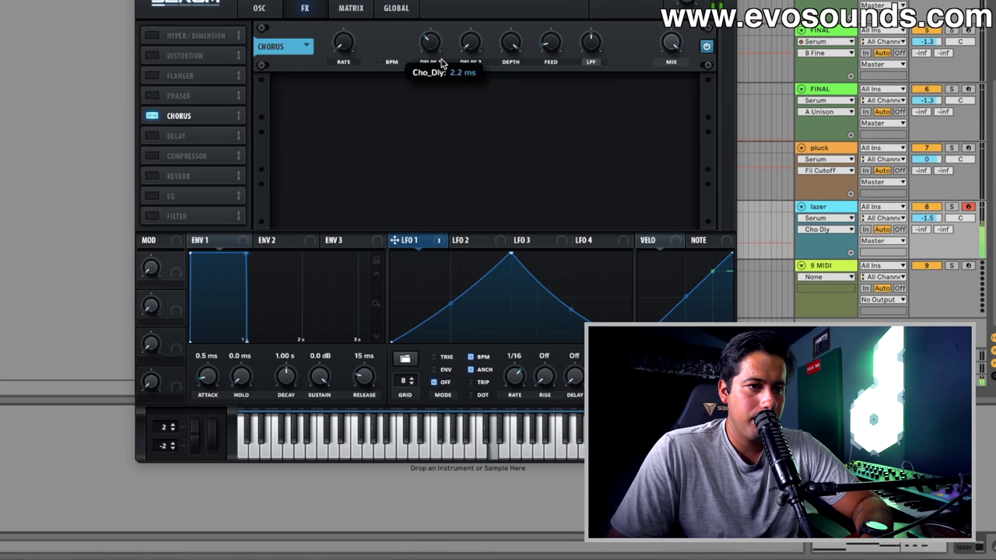
left_click(667, 42)
left_click(152, 116)
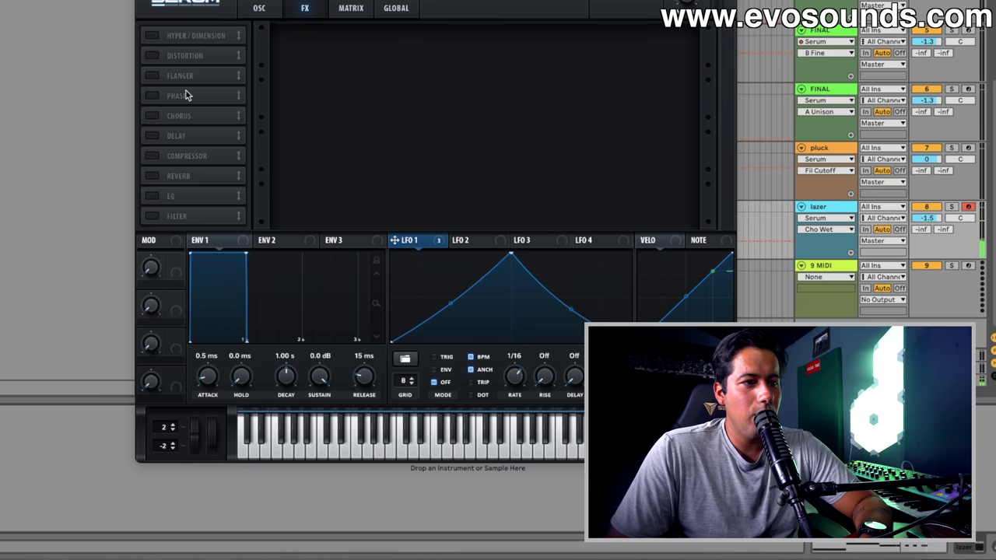
Step: Try two unison voices with 0.05 detune on oscillator A, and return it to a single voice
left_click(259, 9)
left_click(264, 165)
left_click(292, 164)
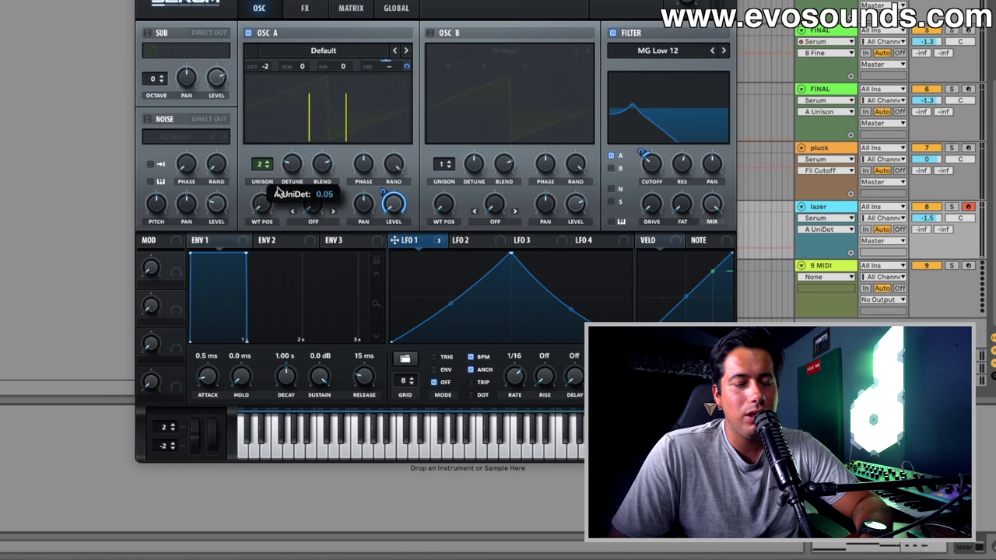
left_click(267, 168)
Step: Try an unsynced delay with left time 1.00, right time 19.15 and 100% mix, and disable it again
left_click(305, 7)
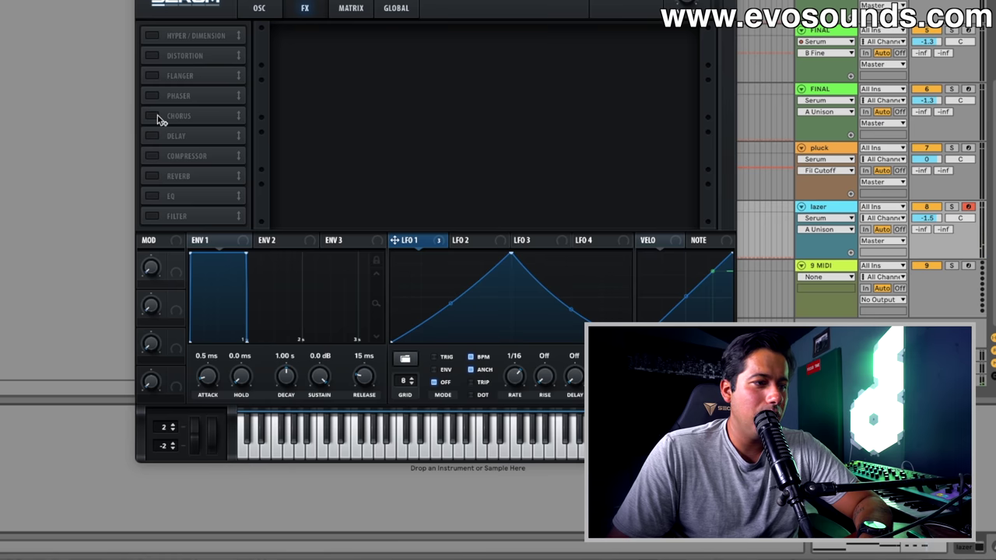
left_click(152, 136)
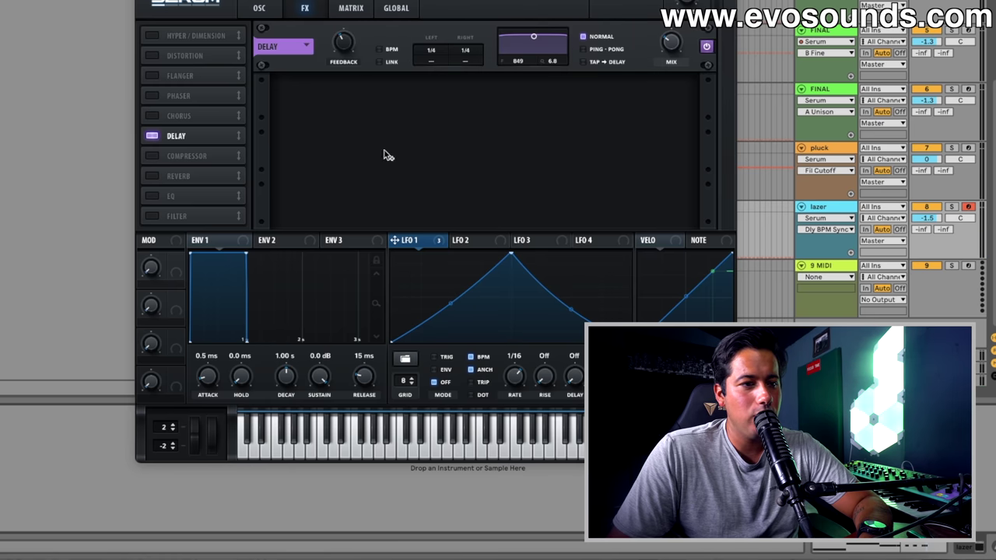
left_click_drag(431, 50, 433, 84)
left_click_drag(468, 50, 462, 80)
left_click(671, 43)
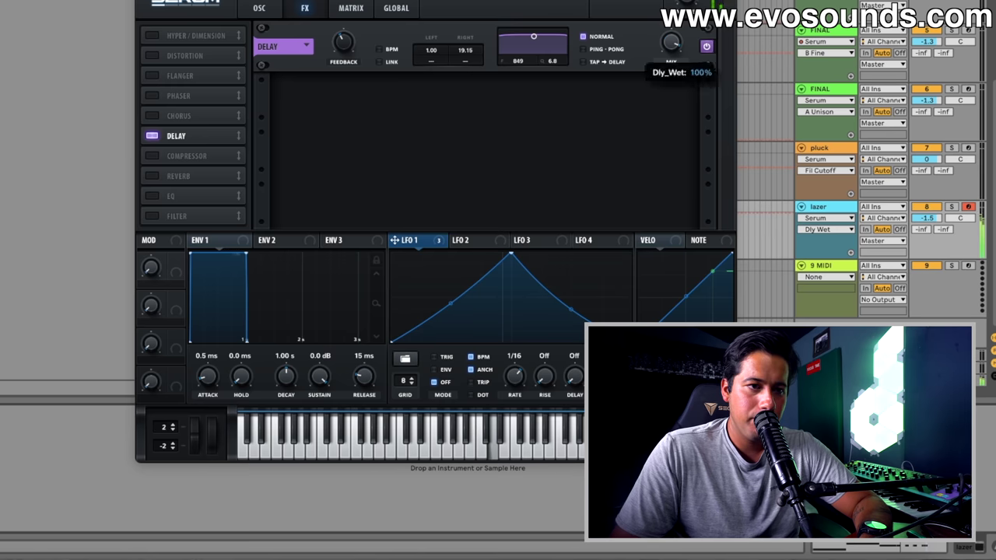
left_click_drag(539, 50, 535, 47)
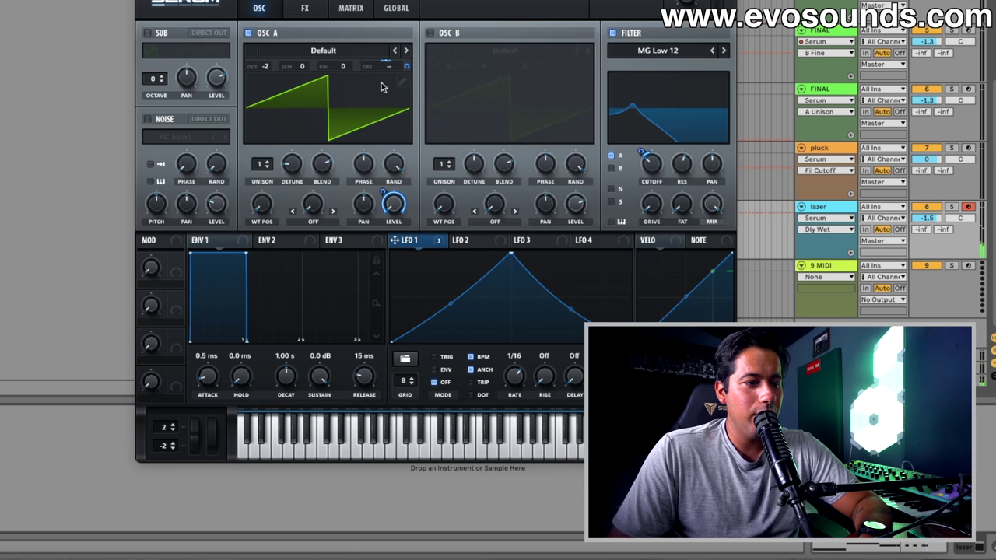
left_click(321, 8)
left_click(158, 135)
left_click(252, 12)
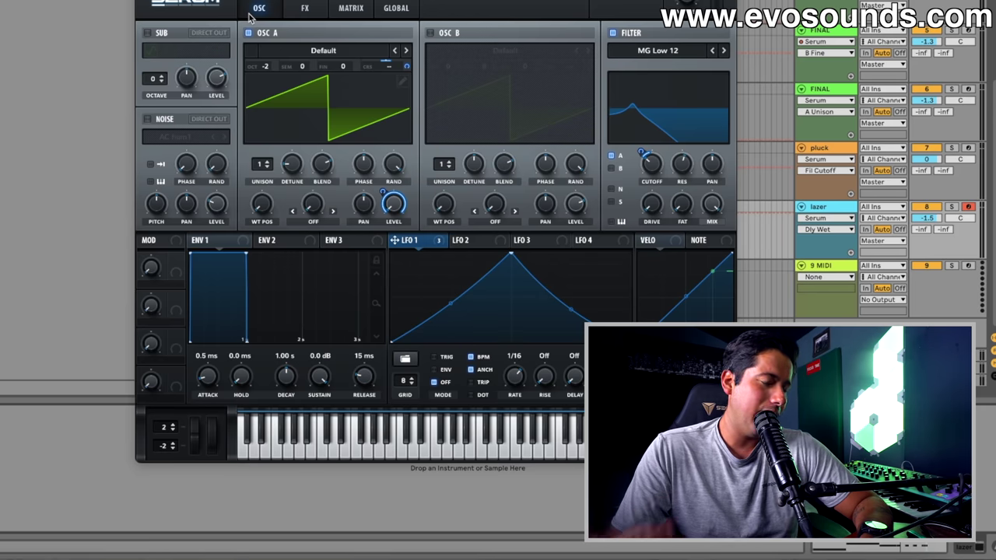
Step: Modulate oscillator A's pan with LFO 2, draw a low-to-high square shape for that LFO, and set its rate to 1/8
left_click_drag(459, 240, 362, 215)
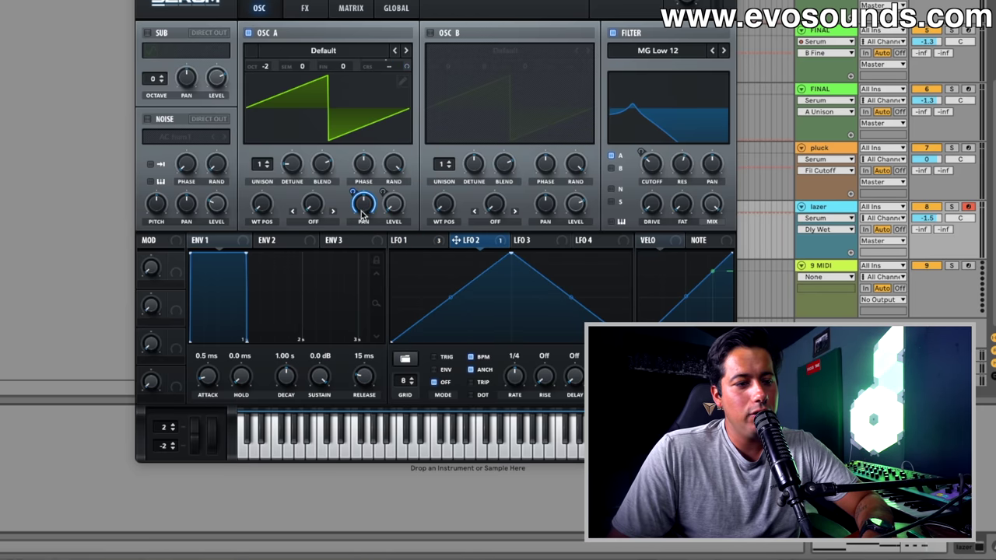
double_click(514, 255)
mouse_move(529, 311)
left_mouse_down()
mouse_move(533, 256)
mouse_move(657, 246)
left_mouse_up()
left_click_drag(487, 321, 409, 365)
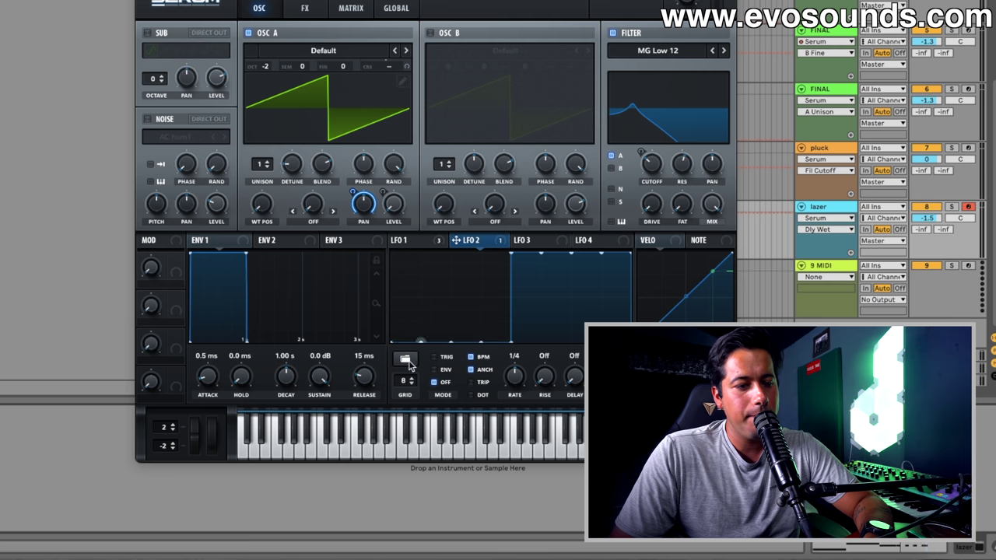
left_click_drag(525, 381, 527, 367)
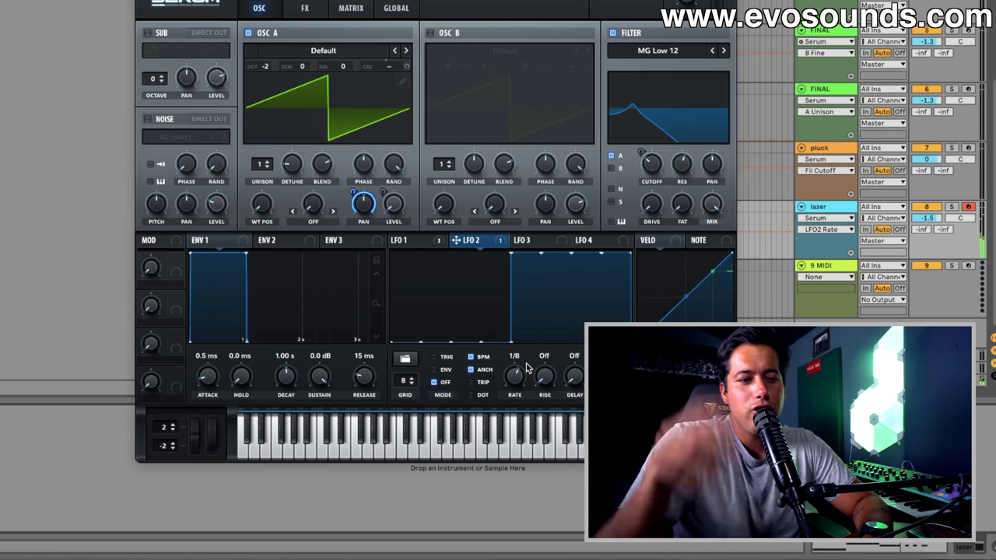
Step: Reshape LFO 1 into two peaks with a dip at the midpoint and set its rate to 1/2
left_click(409, 240)
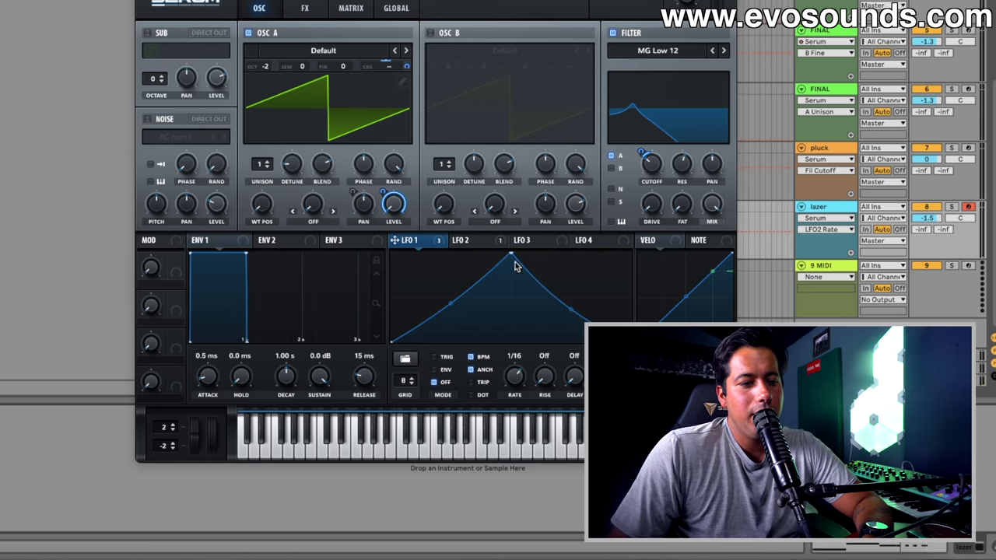
left_click_drag(511, 253, 458, 261)
left_click_drag(543, 328, 582, 265)
double_click(510, 306)
double_click(583, 298)
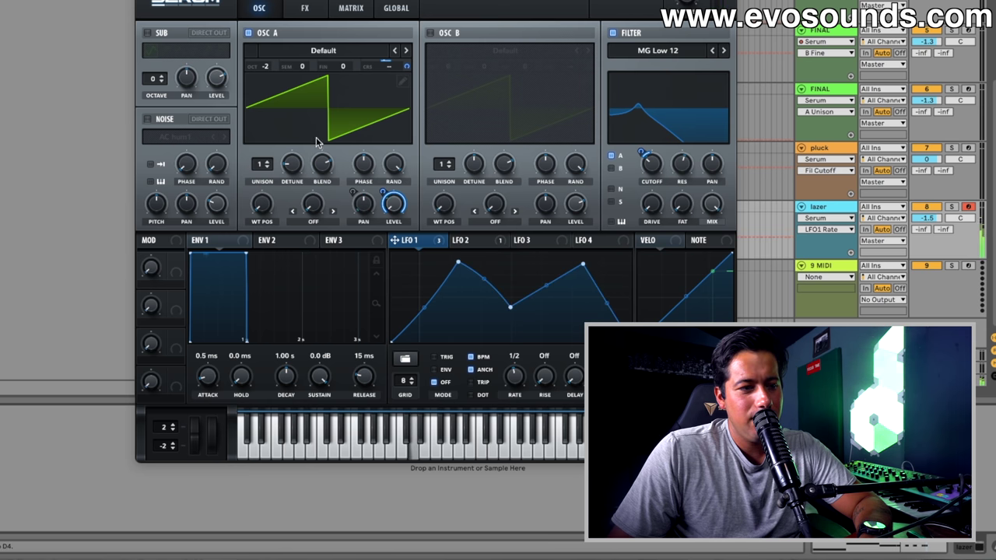
Step: Add Tube distortion with the drive at 90% to the lazer patch and close the Serum window
left_click(305, 8)
left_click(167, 54)
left_click(576, 43)
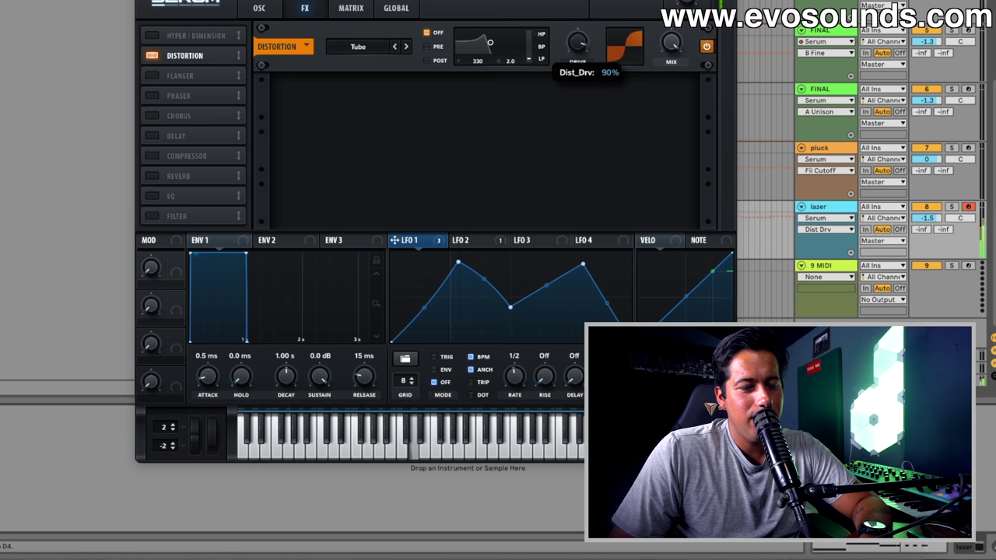
left_click(261, 7)
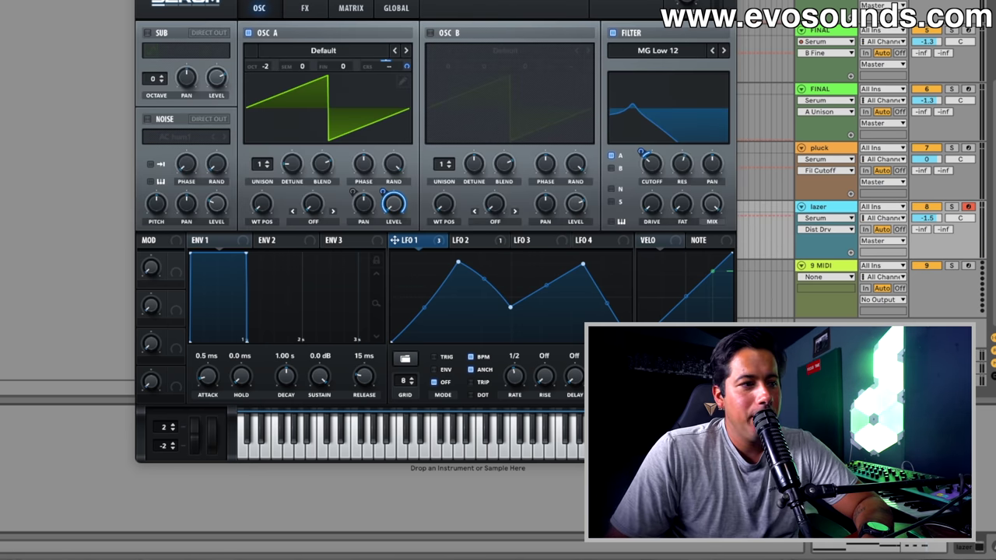
key("super+w")
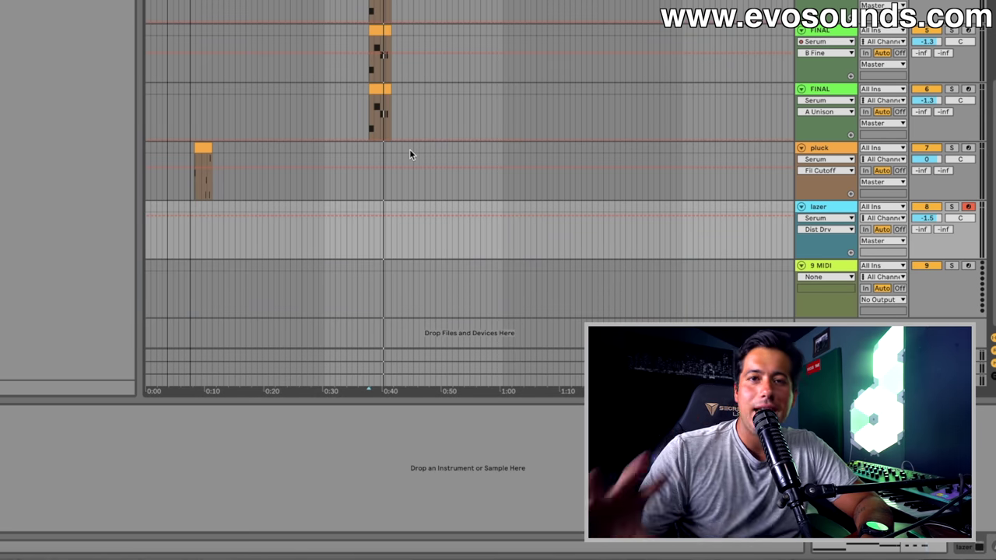